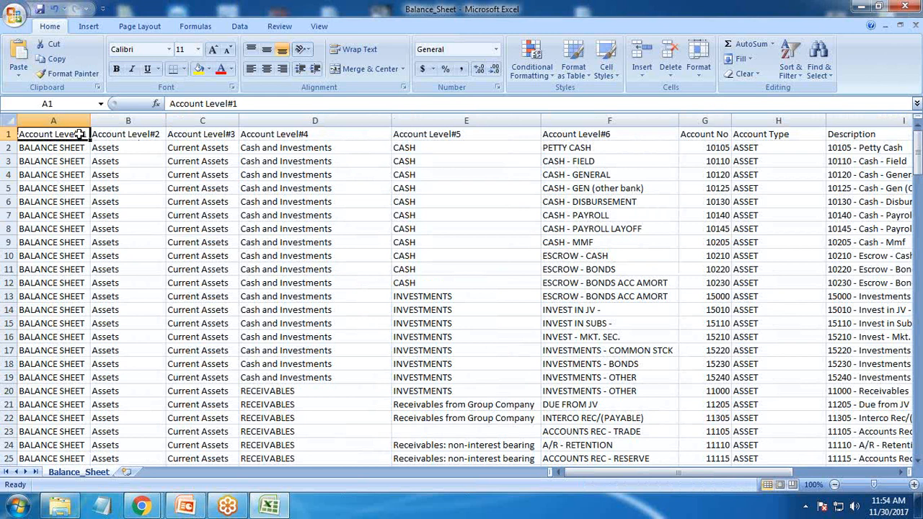
# Step: Examine the Account Level#1 to Account Level#6 columns in the Balance_Sheet worksheet
pyautogui.click(257, 139)
pyautogui.click(442, 146)
pyautogui.click(562, 137)
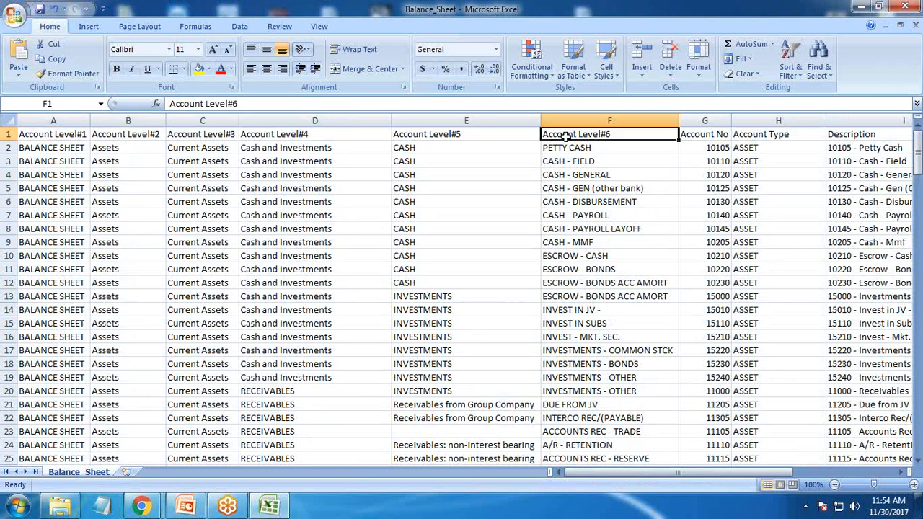
pyautogui.click(62, 137)
pyautogui.click(124, 134)
pyautogui.click(199, 133)
pyautogui.click(281, 133)
pyautogui.click(577, 145)
# Step: Examine the Account Type values down the worksheet, and the Description and Qtr1_Fact to Qtr4_Fact columns
pyautogui.moveTo(554, 470); pyautogui.dragTo(636, 470)
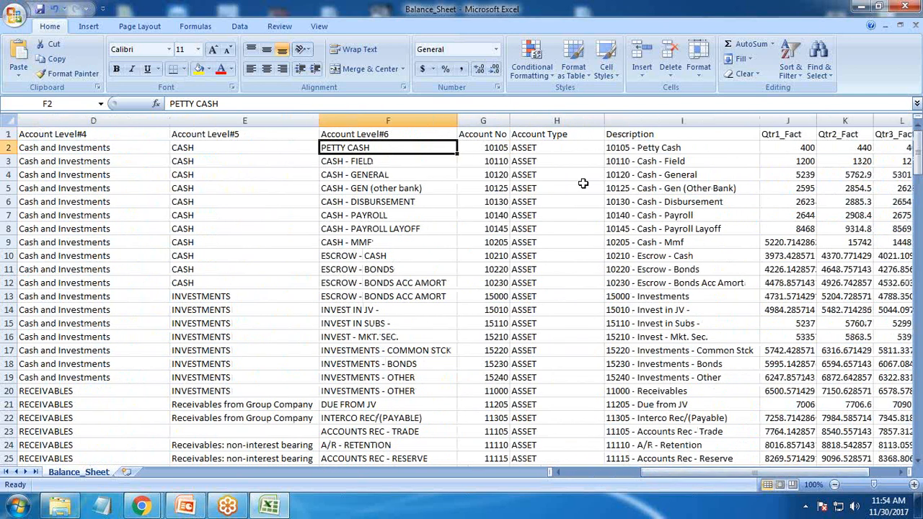
pyautogui.click(543, 136)
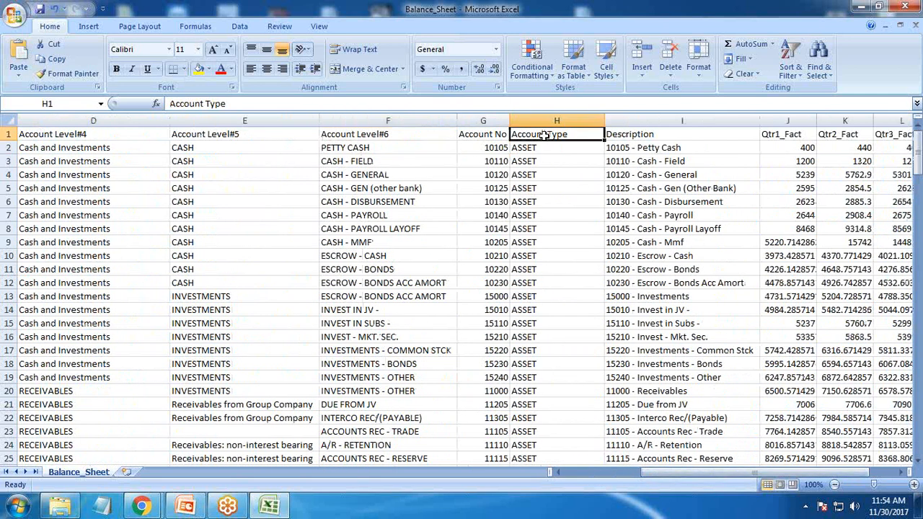
pyautogui.scroll(-3, 560, 217)
pyautogui.scroll(-20, 561, 217)
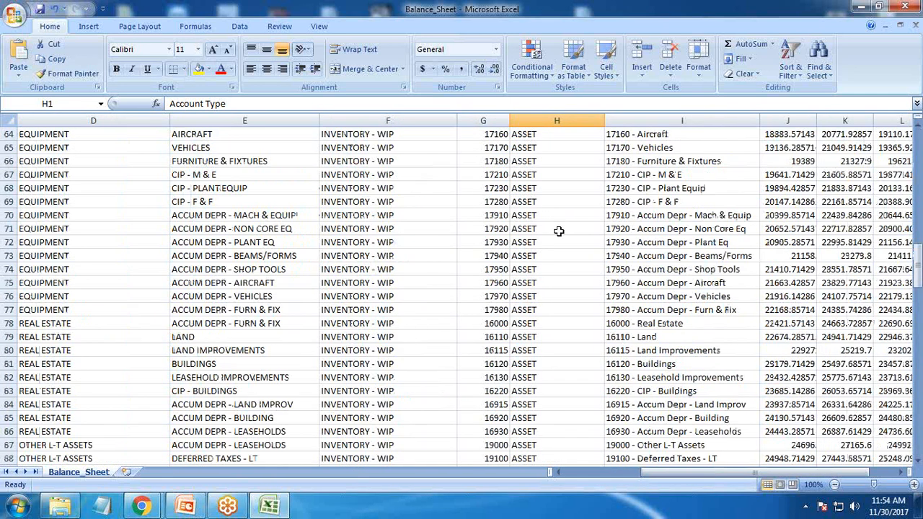
pyautogui.scroll(-7, 556, 239)
pyautogui.scroll(20, 556, 237)
pyautogui.scroll(20, 556, 224)
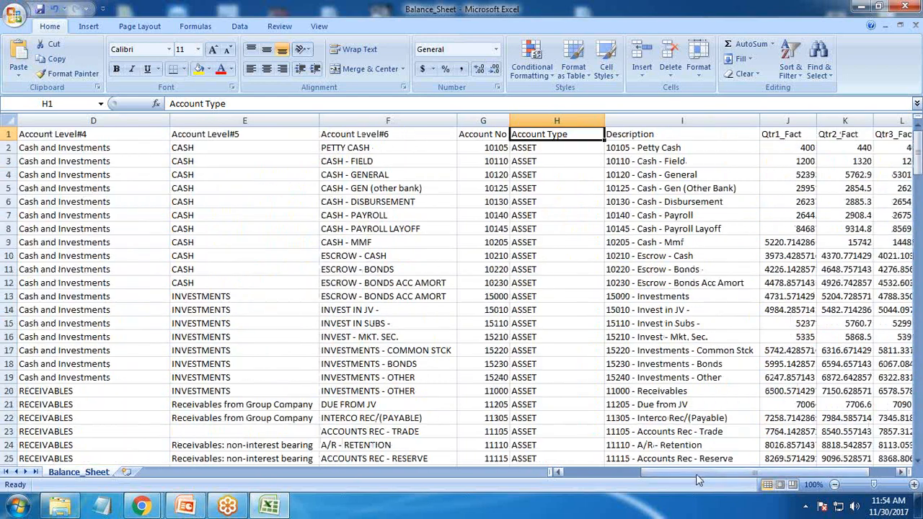
pyautogui.moveTo(695, 474); pyautogui.dragTo(776, 468)
pyautogui.click(629, 138)
pyautogui.press('Right')
pyautogui.press('Right')
pyautogui.press('Right')
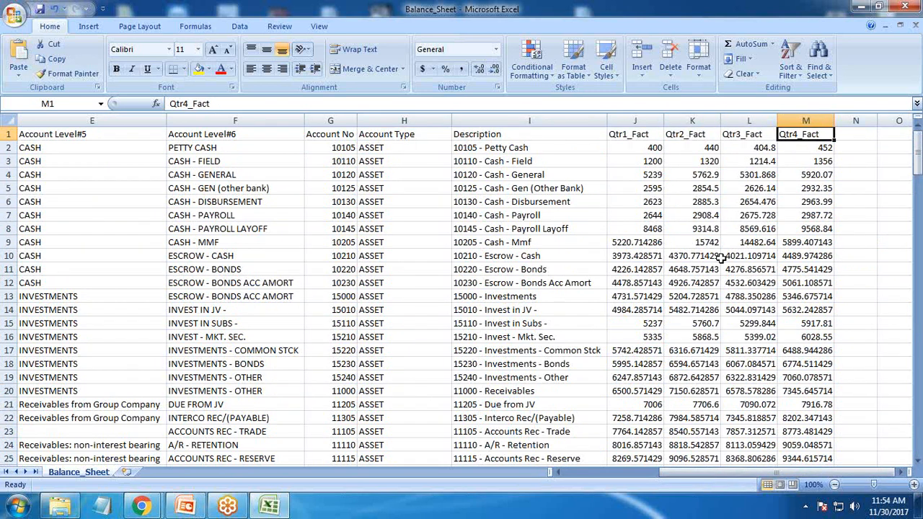
pyautogui.moveTo(727, 473); pyautogui.dragTo(629, 482)
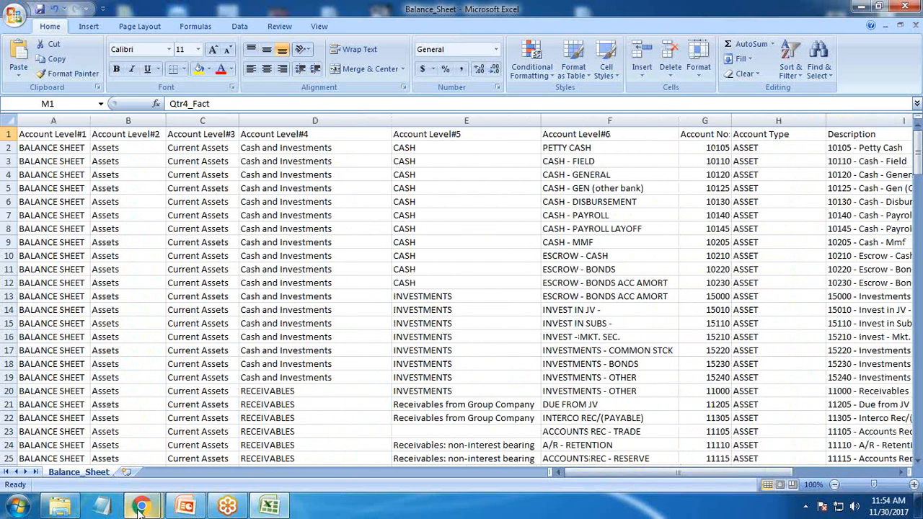
# Step: Switch to Salesforce Analytics Studio in Chrome and start a new dataset with a CSV file as its data source
pyautogui.moveTo(140, 509)
pyautogui.click(217, 447)
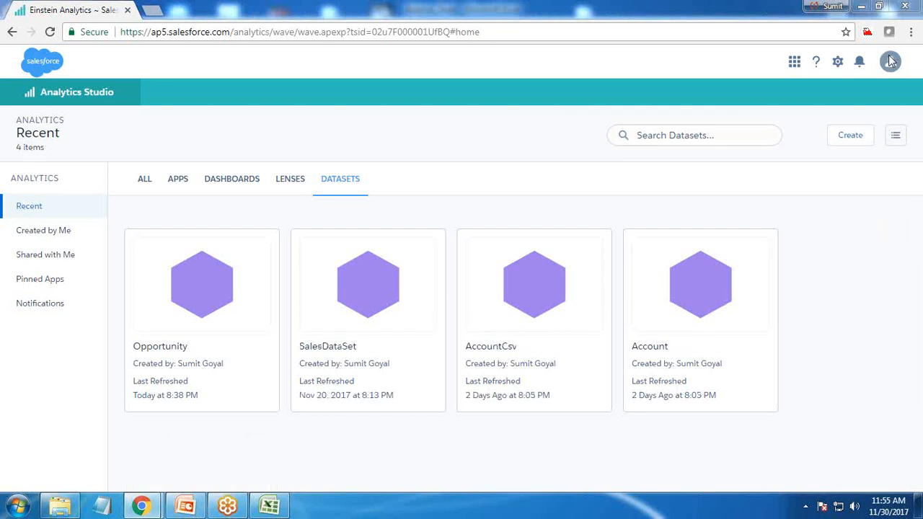
pyautogui.click(845, 140)
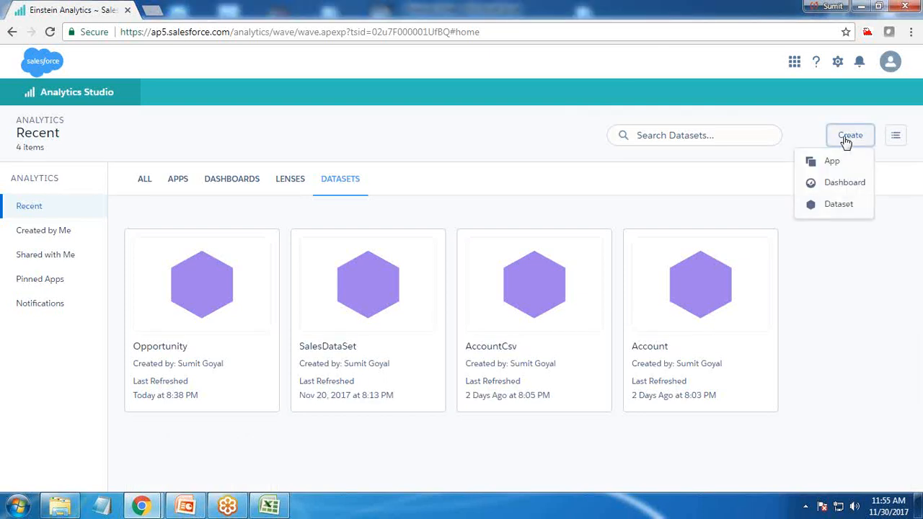
pyautogui.click(836, 205)
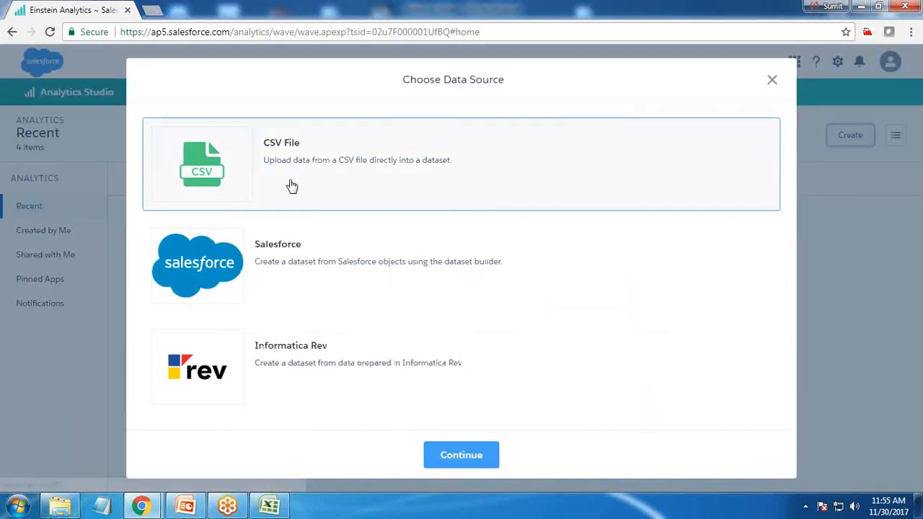
pyautogui.click(462, 454)
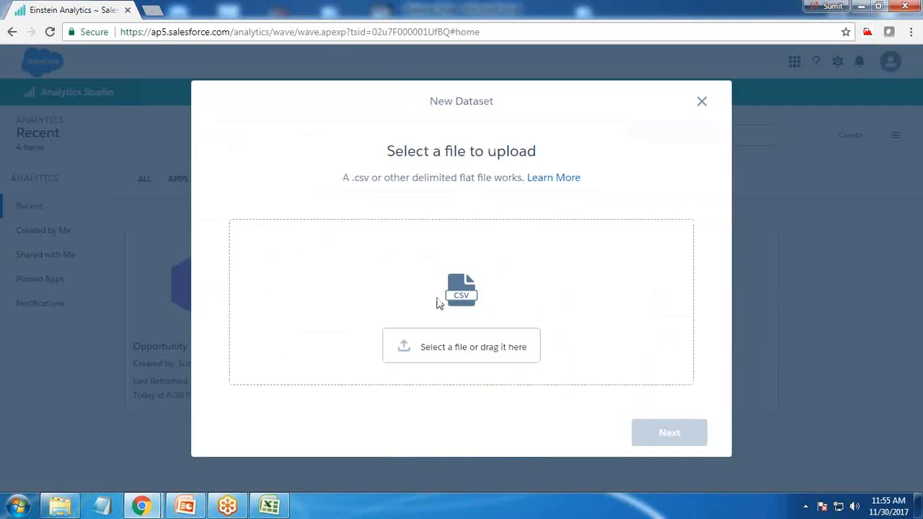
# Step: Upload the Balance_Sheet CSV file from the Desktop and continue to the dataset's name and app settings
pyautogui.click(464, 344)
pyautogui.moveTo(591, 230); pyautogui.dragTo(591, 325)
pyautogui.click(457, 230)
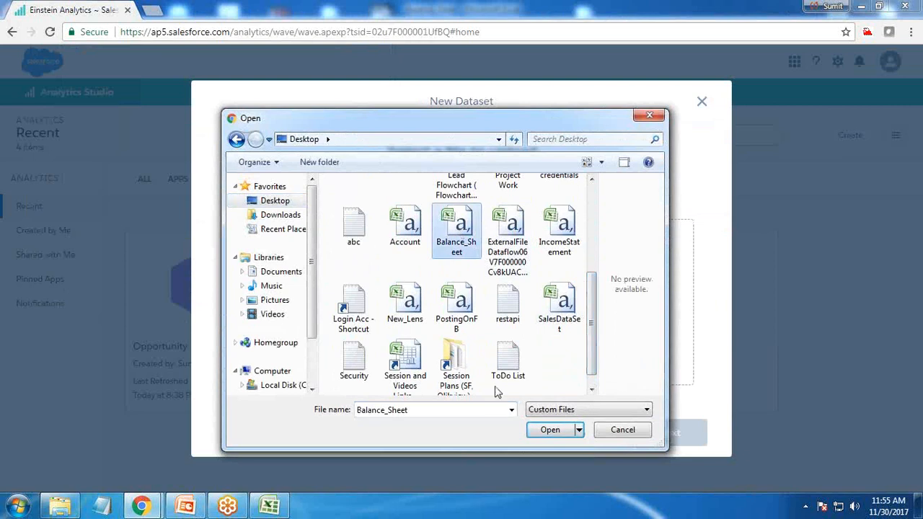
pyautogui.click(552, 430)
pyautogui.click(678, 436)
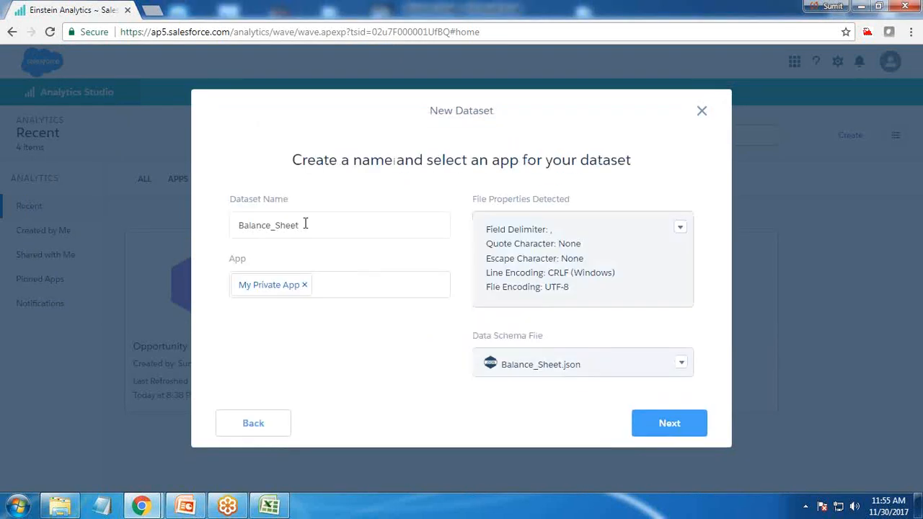
# Step: Assign the Balance_Sheet dataset to Bisp App instead of My Private App and continue to its field attributes
pyautogui.moveTo(319, 229); pyautogui.dragTo(251, 231)
pyautogui.click(322, 288)
pyautogui.click(306, 286)
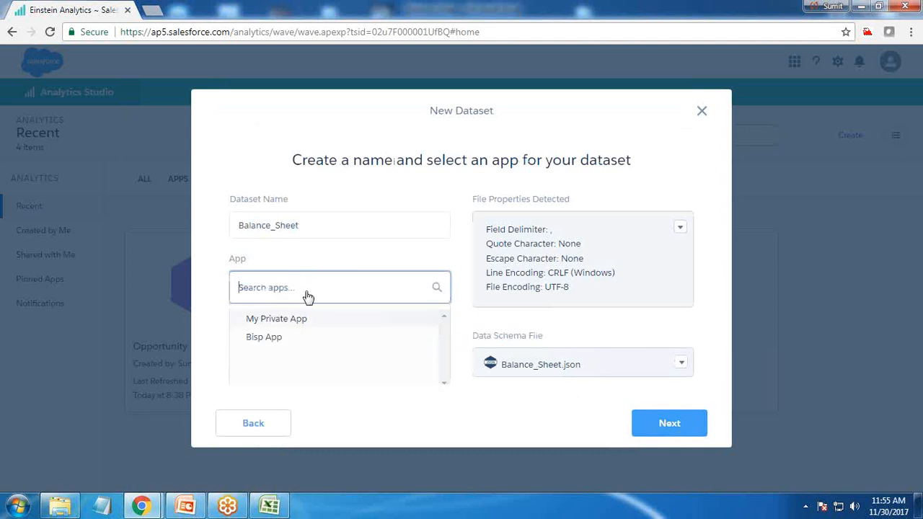
pyautogui.click(265, 337)
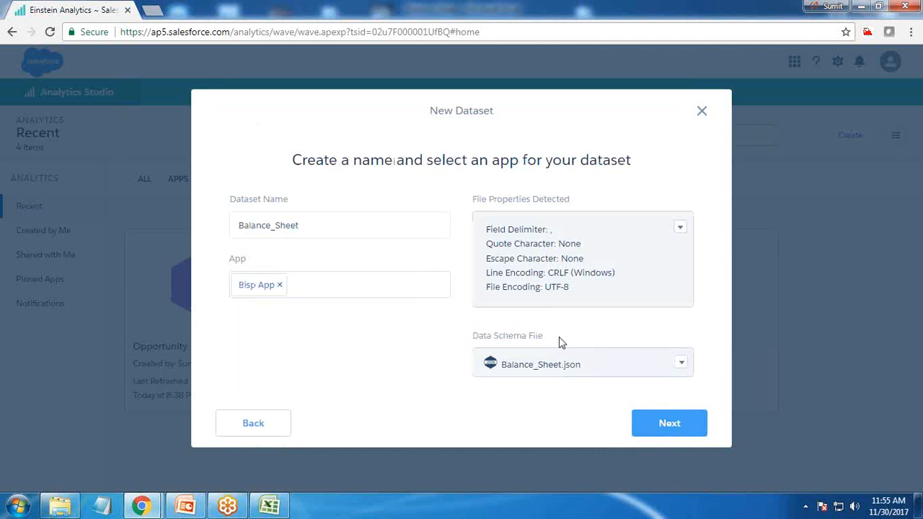
pyautogui.click(658, 424)
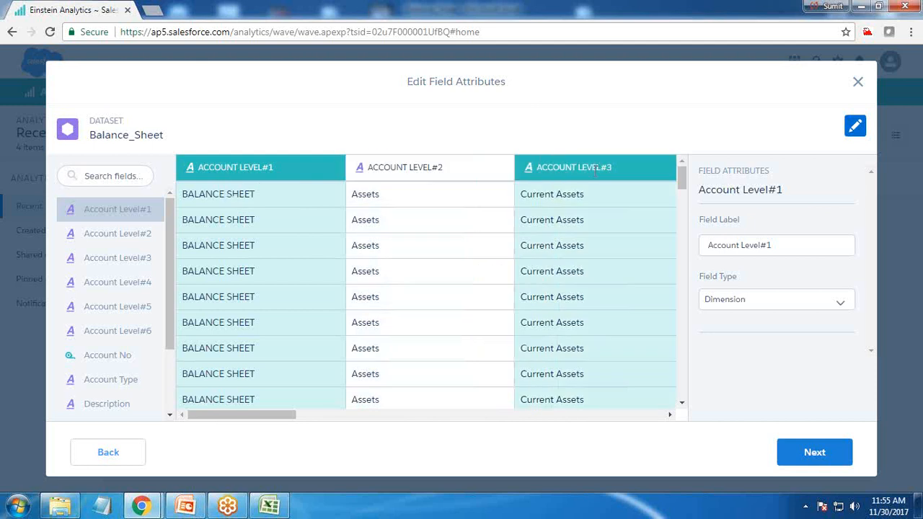
# Step: Change the Account No field's type to Dimension
pyautogui.moveTo(264, 417); pyautogui.dragTo(435, 428)
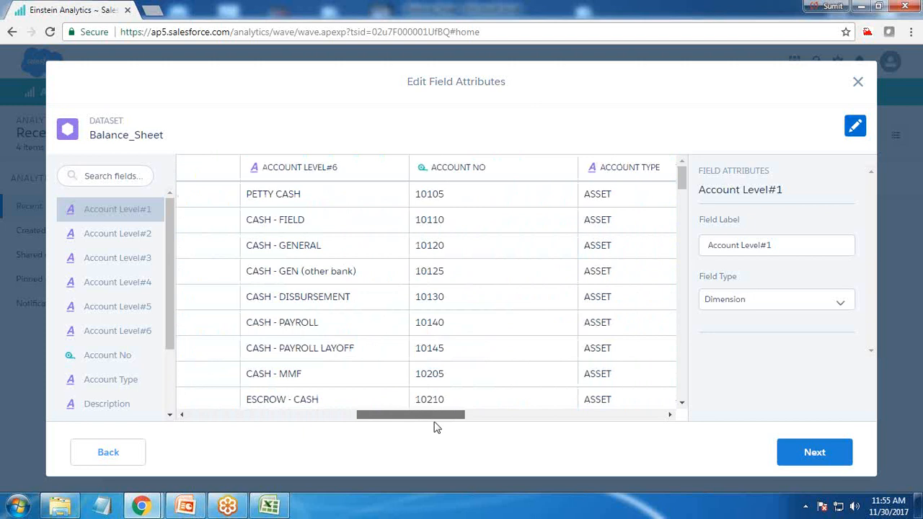
pyautogui.click(468, 167)
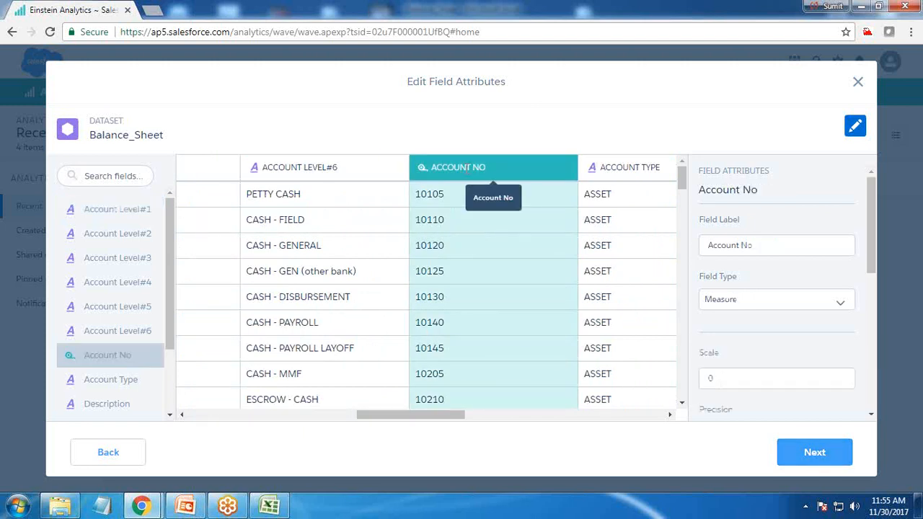
pyautogui.click(763, 302)
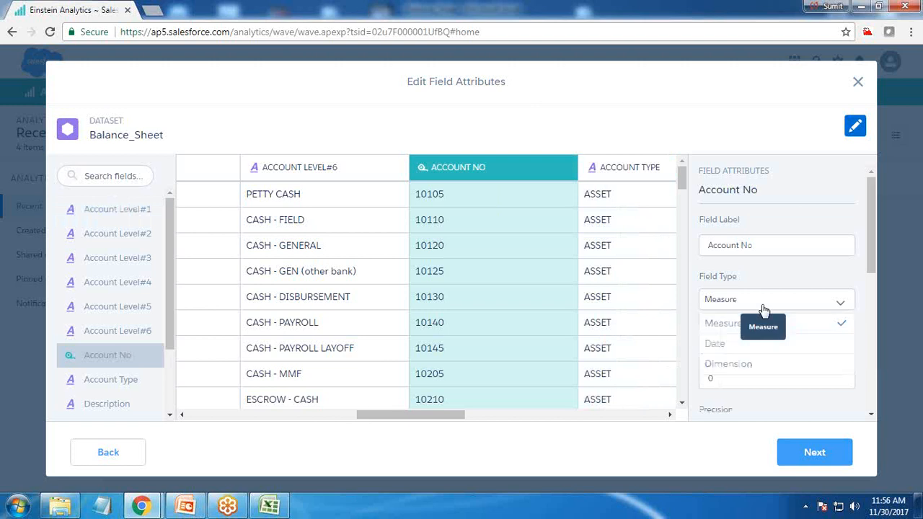
pyautogui.click(728, 364)
# Step: Look over the quarter fact columns and set the Qtr1_Fact field's label to Qtr1
pyautogui.moveTo(398, 418); pyautogui.dragTo(465, 424)
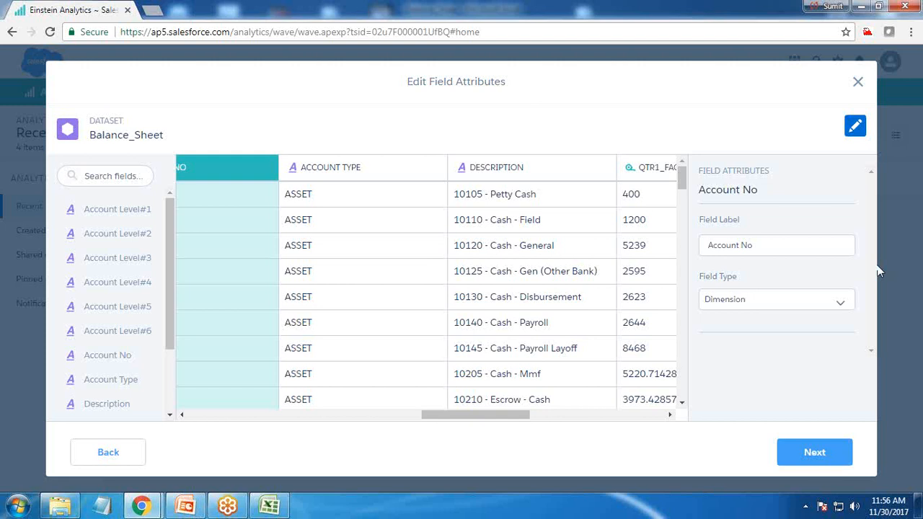
pyautogui.moveTo(461, 416); pyautogui.dragTo(533, 418)
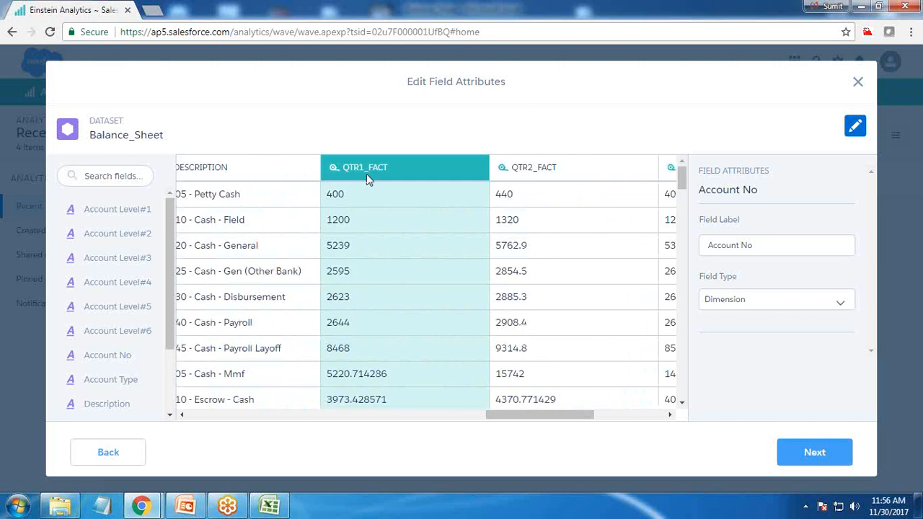
pyautogui.moveTo(527, 418); pyautogui.dragTo(632, 407)
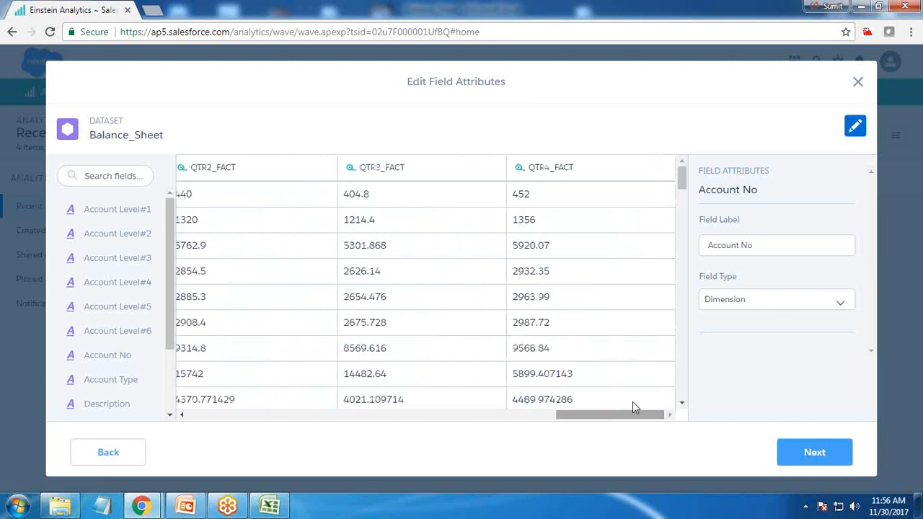
pyautogui.moveTo(569, 418); pyautogui.dragTo(489, 422)
pyautogui.click(521, 166)
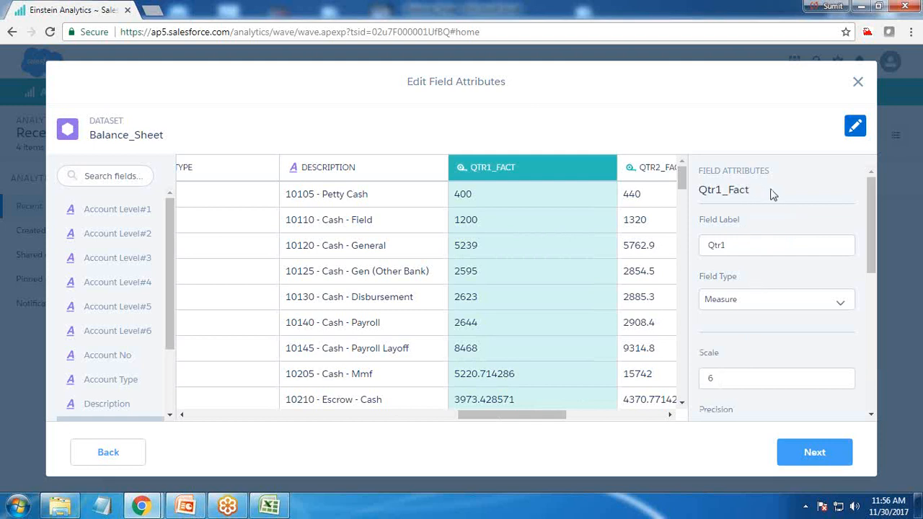
# Step: Set the field labels of Qtr2_Fact to Qtr2 and Qtr3_Fact to Qtr3
pyautogui.click(641, 177)
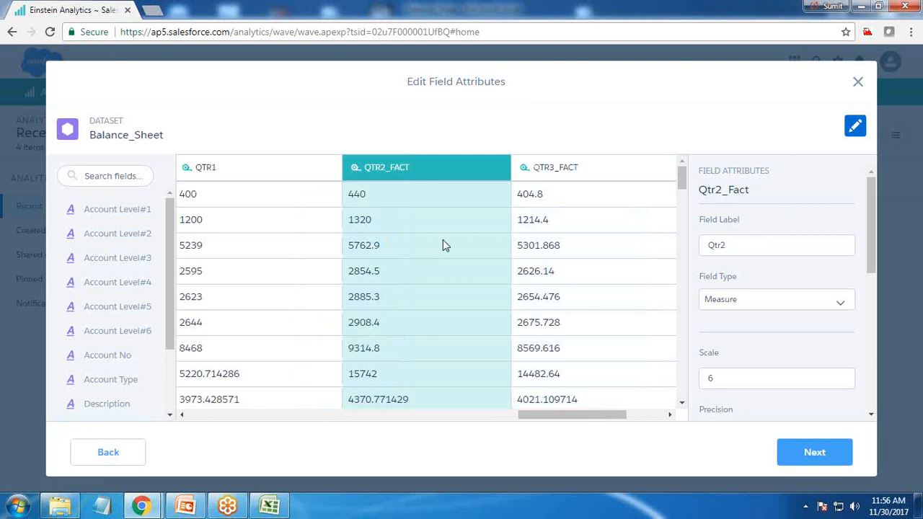
pyautogui.click(216, 168)
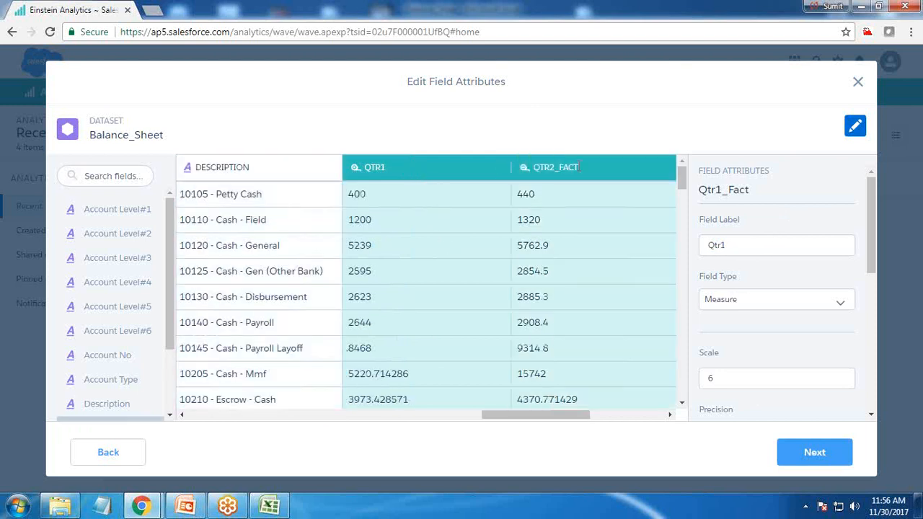
pyautogui.click(578, 167)
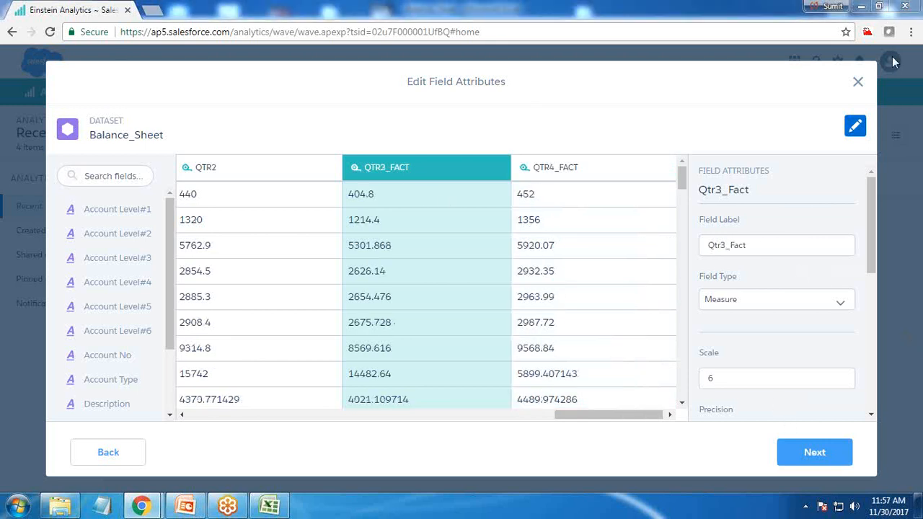
pyautogui.click(775, 244)
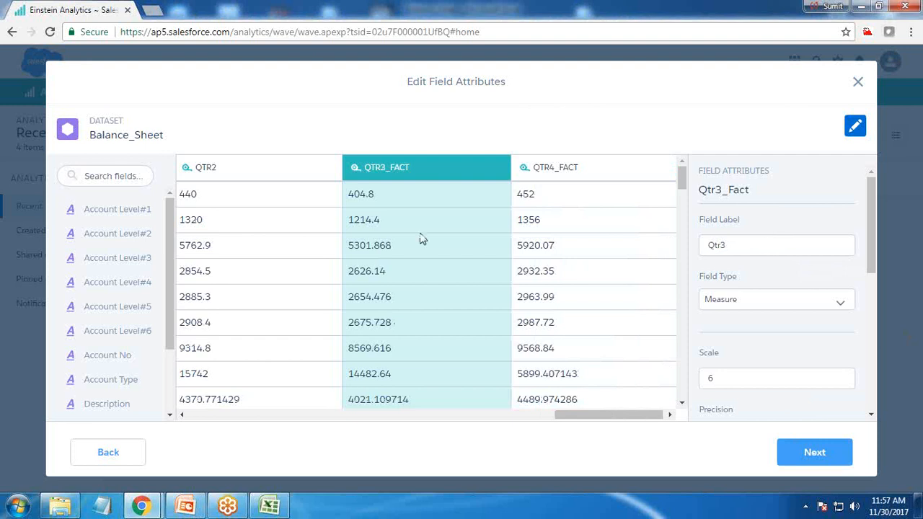
# Step: Try to relabel the Qtr4_Fact field as Qtr4
pyautogui.click(618, 195)
pyautogui.click(771, 246)
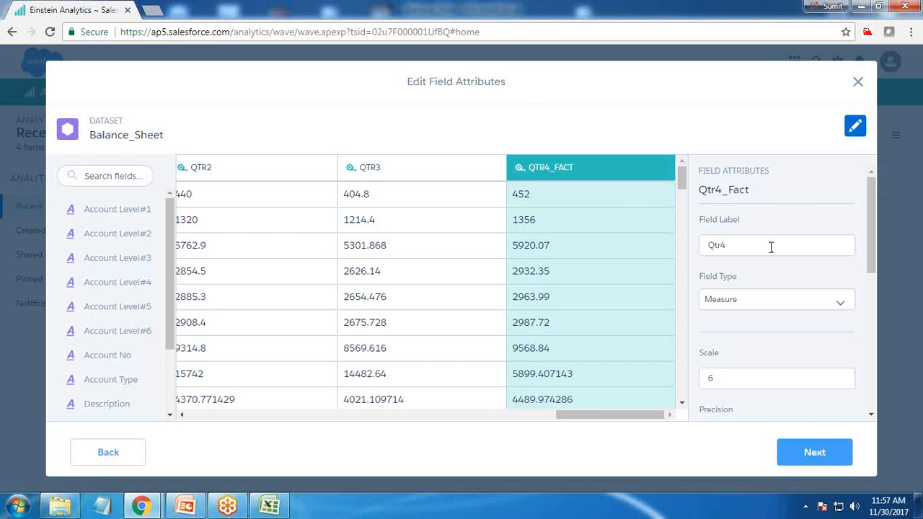
pyautogui.click(412, 173)
pyautogui.click(587, 169)
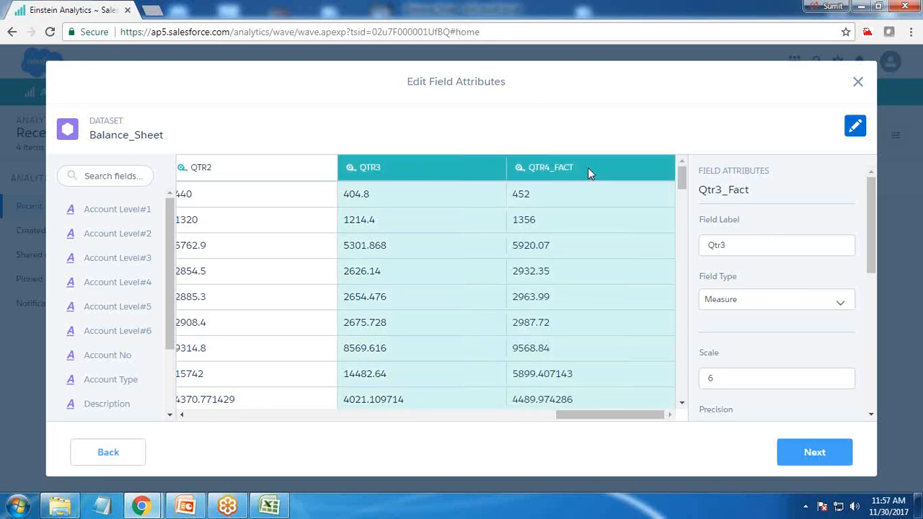
pyautogui.click(745, 310)
pyautogui.click(730, 326)
pyautogui.click(461, 177)
pyautogui.click(288, 165)
pyautogui.click(587, 168)
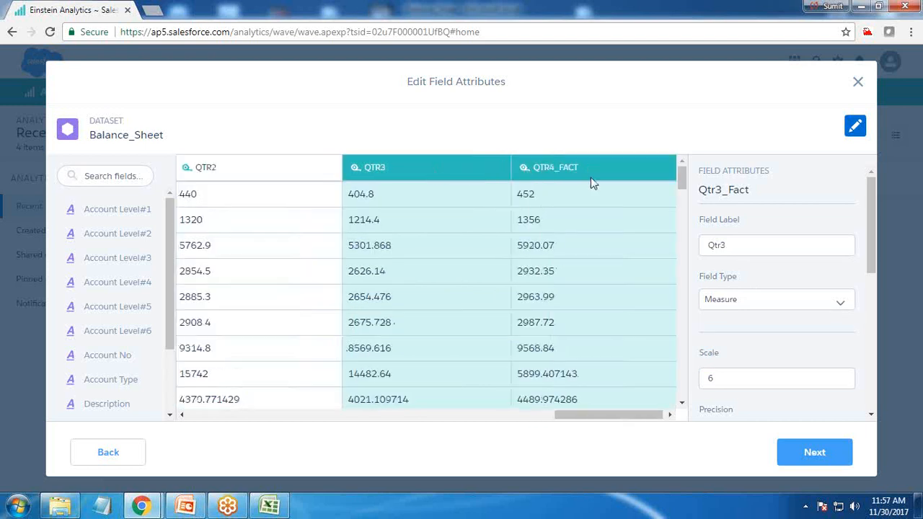
# Step: Set the Qtr4_Fact field's label to Qtr4 and hide the field attributes
pyautogui.click(599, 173)
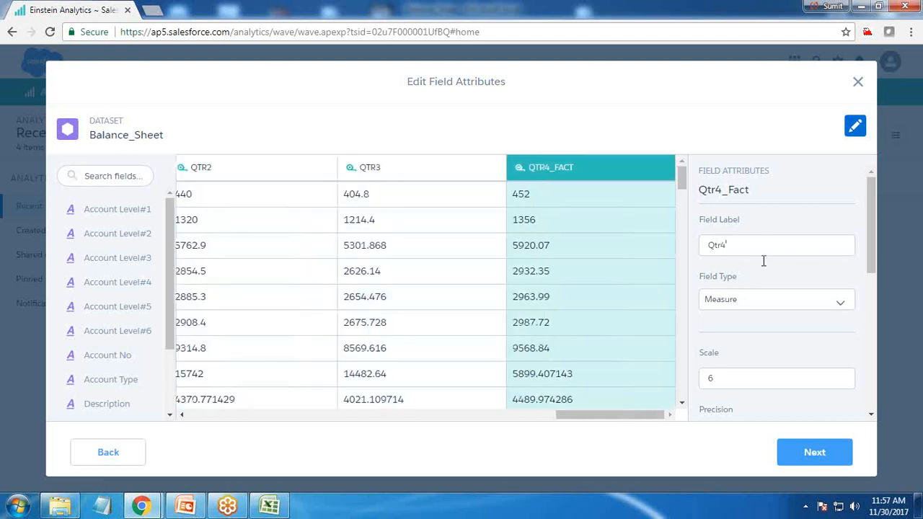
pyautogui.click(855, 127)
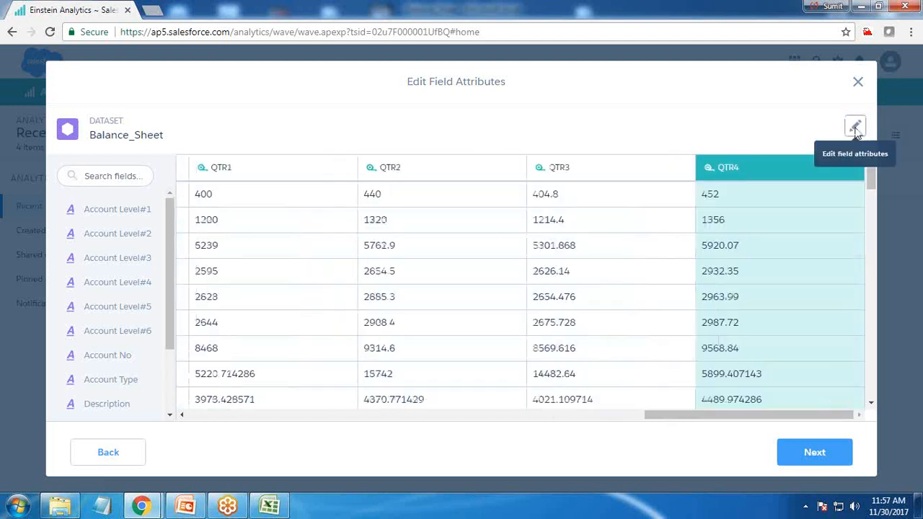
# Step: Review the relabelled quarter columns and submit the Balance_Sheet dataset for creation
pyautogui.moveTo(726, 420); pyautogui.dragTo(604, 406)
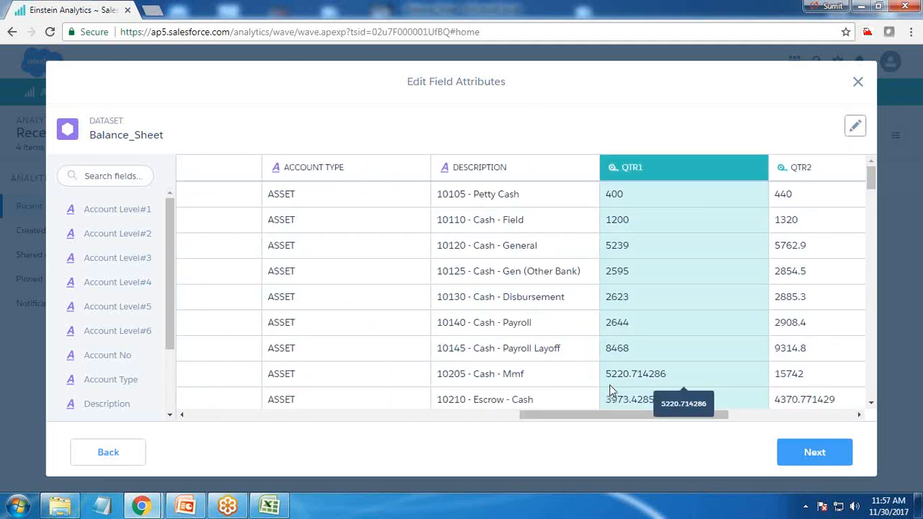
pyautogui.moveTo(629, 420); pyautogui.dragTo(717, 415)
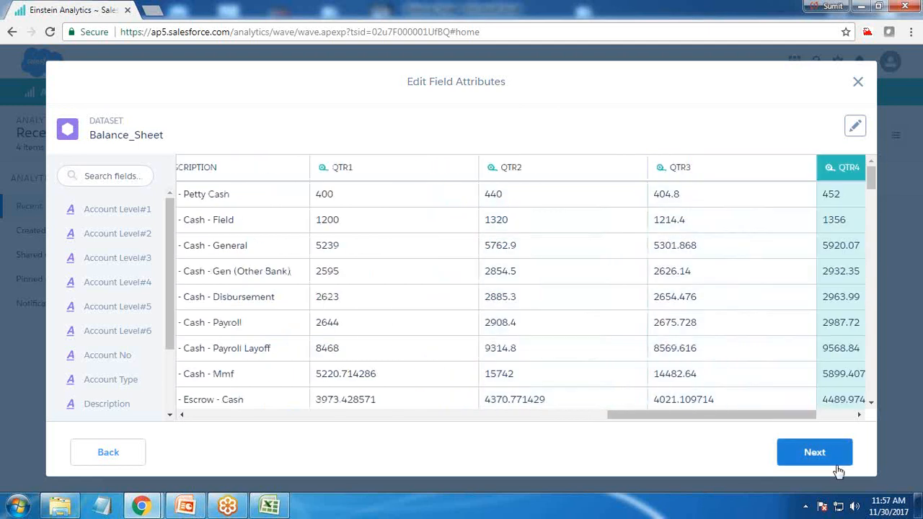
pyautogui.click(813, 454)
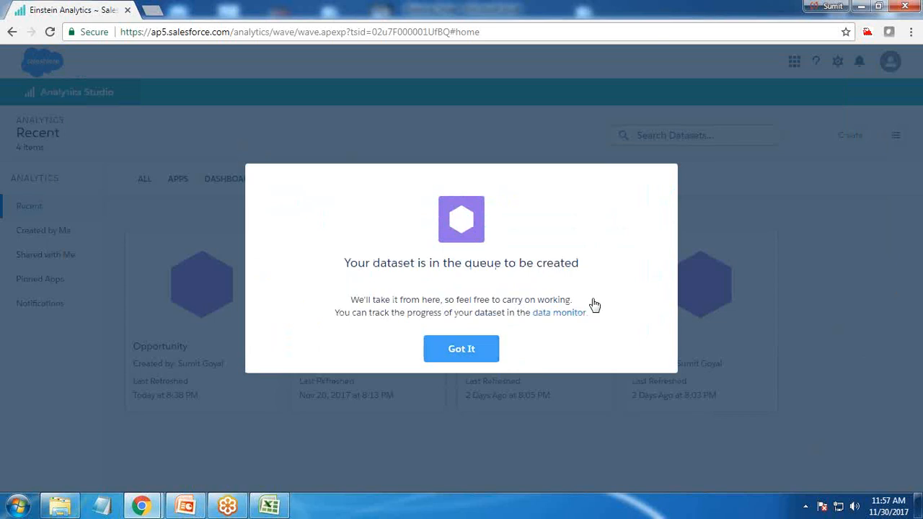
# Step: Dismiss the dataset queue notice, refresh the dataset list and open the Balance_Sheet dataset in a new lens
pyautogui.click(454, 346)
pyautogui.click(50, 31)
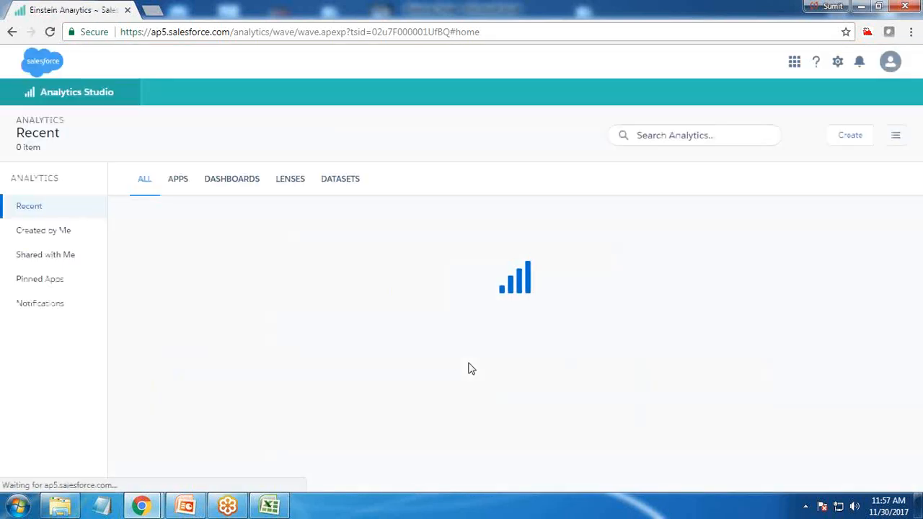
pyautogui.click(340, 180)
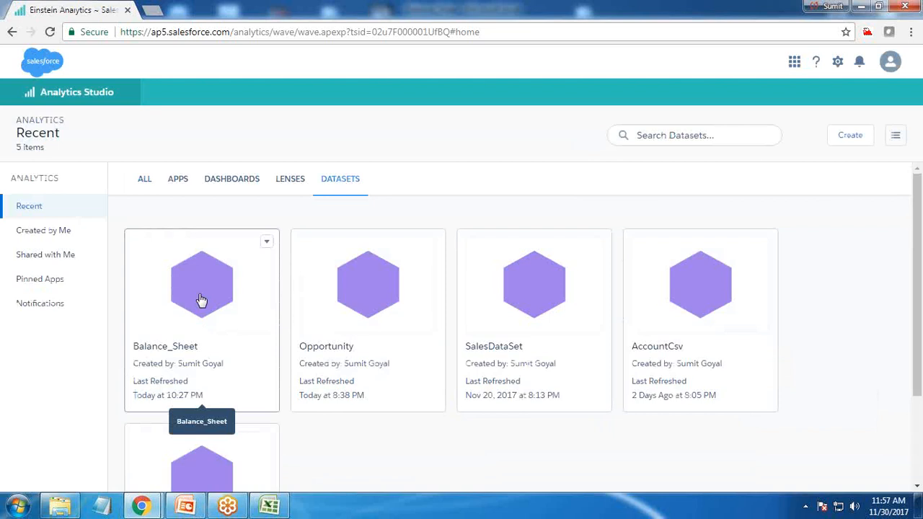
pyautogui.click(201, 300)
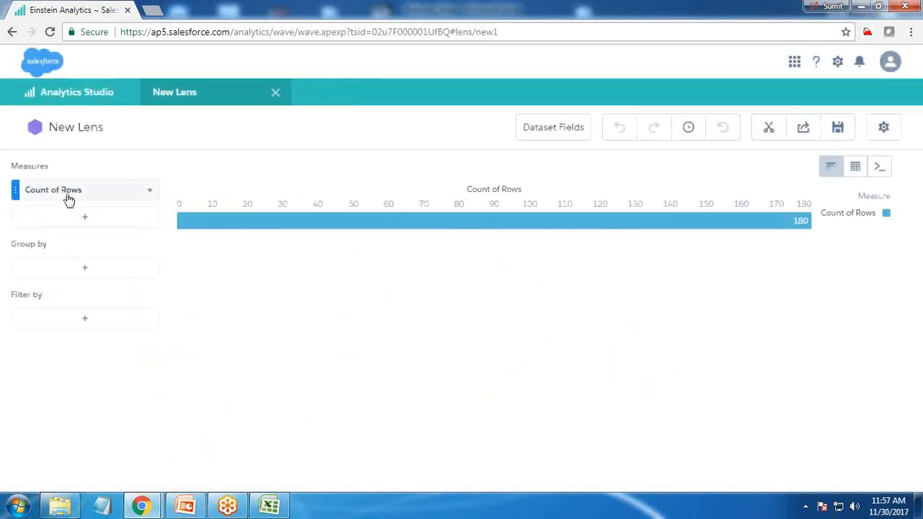
# Step: Replace the lens's row count measure with Sum of Qtr1 and add Sum of Qtr2 as a second measure
pyautogui.click(108, 191)
pyautogui.click(190, 221)
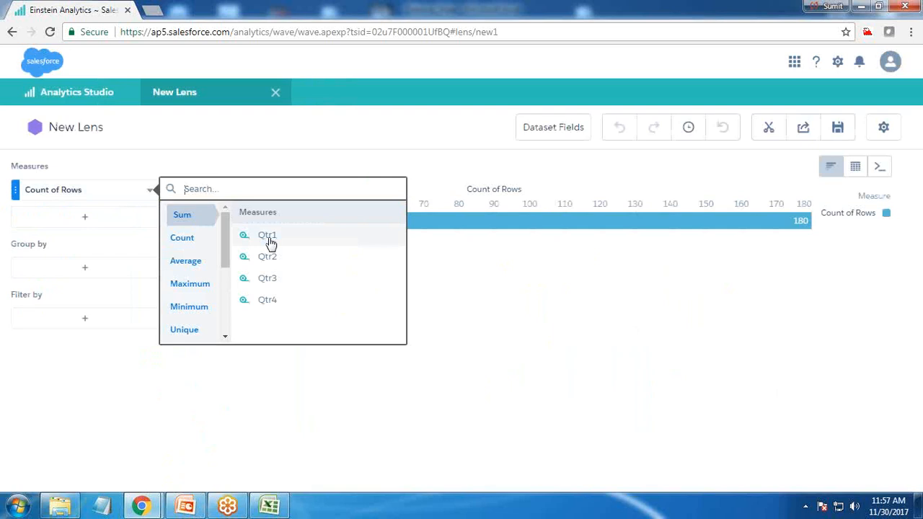
pyautogui.click(265, 235)
pyautogui.click(151, 225)
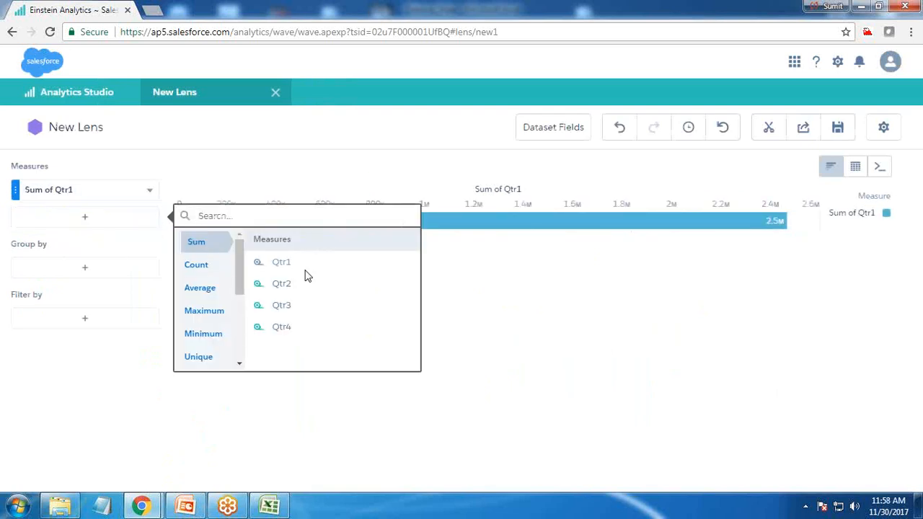
pyautogui.click(282, 290)
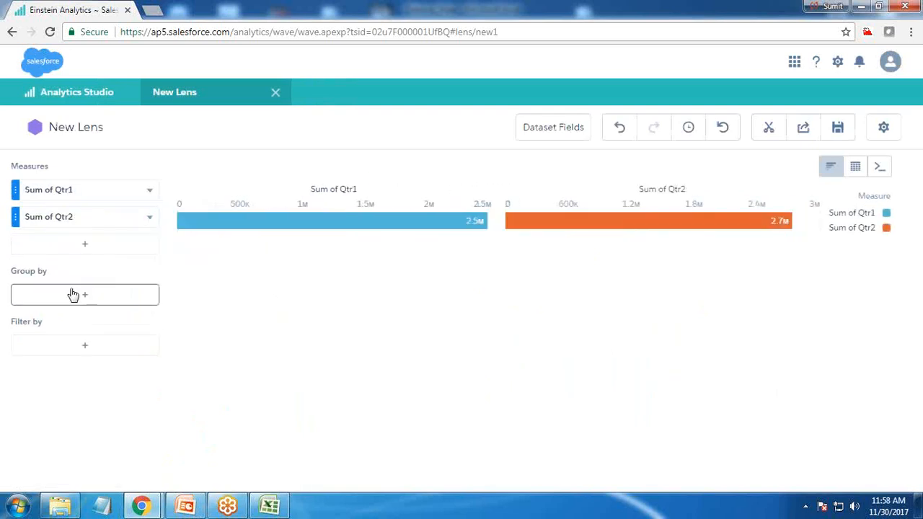
# Step: Group the lens by Account Level#2 and then by Account Level#3
pyautogui.click(75, 296)
pyautogui.click(218, 323)
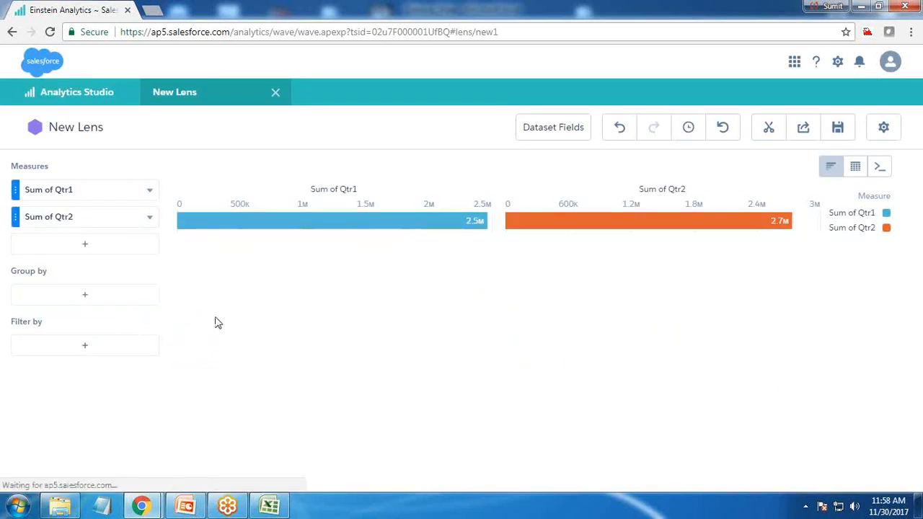
pyautogui.click(86, 322)
pyautogui.click(219, 340)
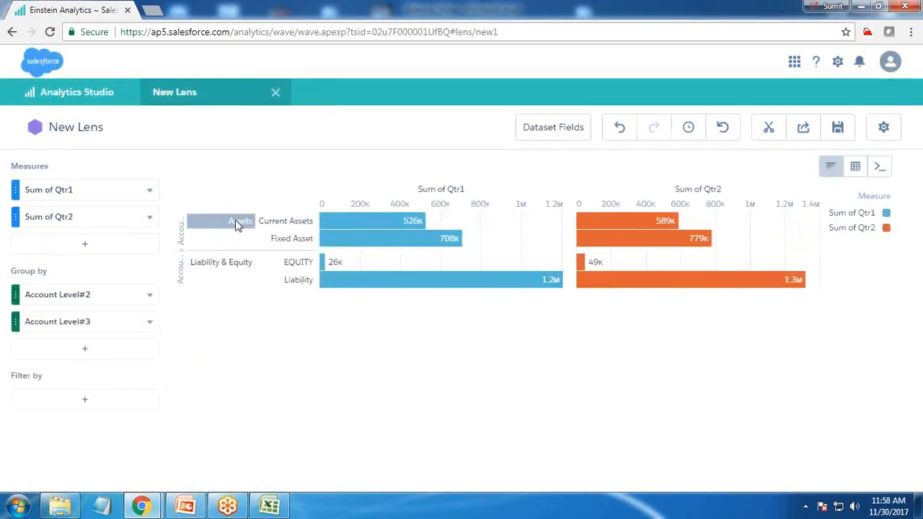
# Step: Change the lens's bar chart to a Pyramid chart
pyautogui.moveTo(373, 228)
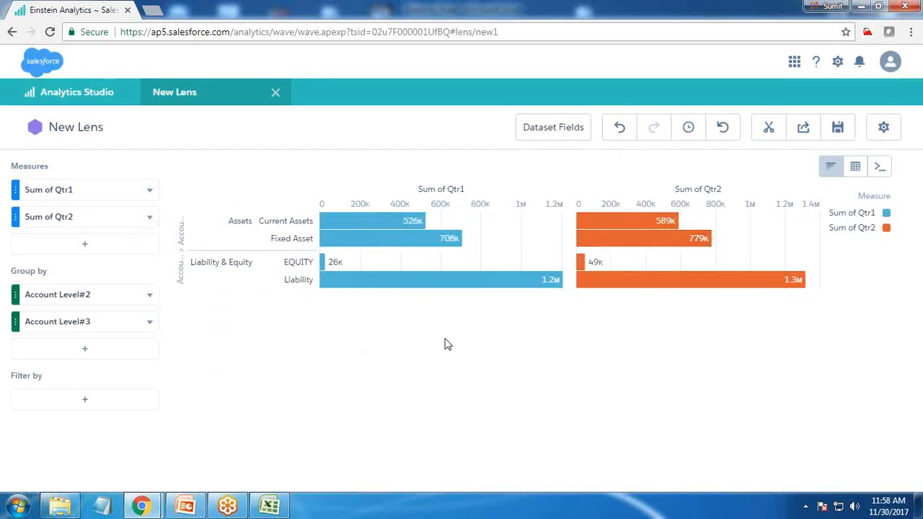
pyautogui.click(833, 167)
pyautogui.scroll(-2, 638, 342)
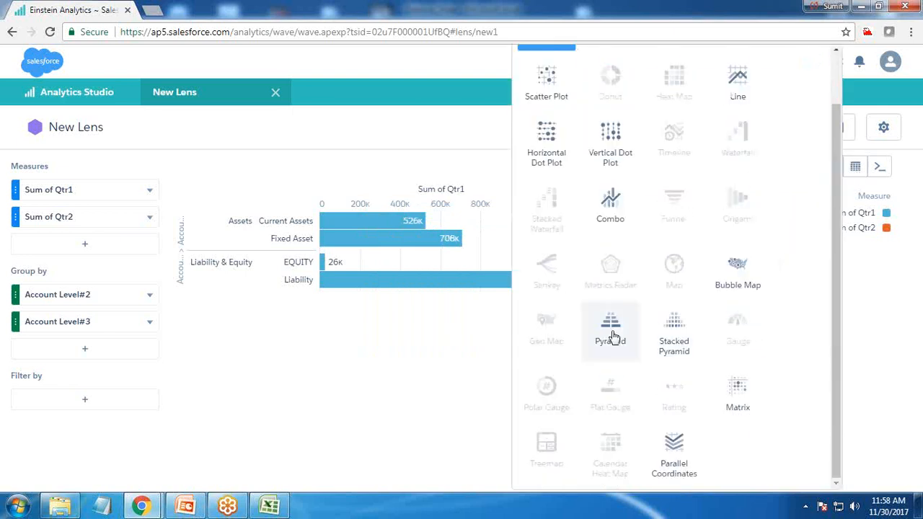
pyautogui.click(639, 341)
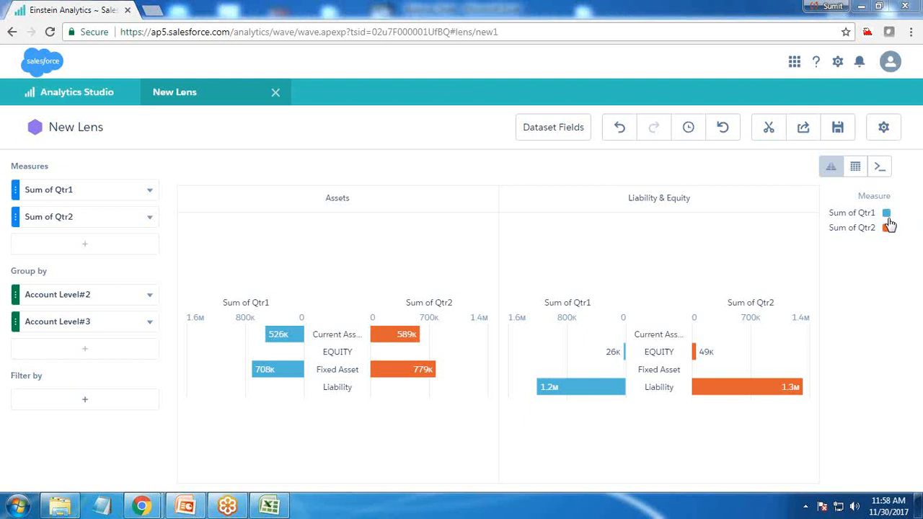
# Step: Hide the pyramid chart's measure titles, keep the measure axes shown and leave its auto fit at None
pyautogui.click(884, 130)
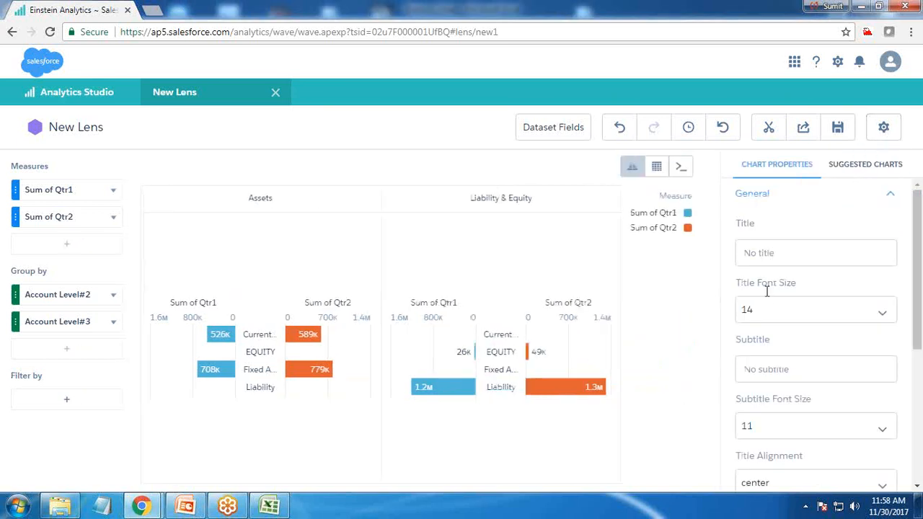
pyautogui.scroll(-3, 778, 382)
pyautogui.click(781, 326)
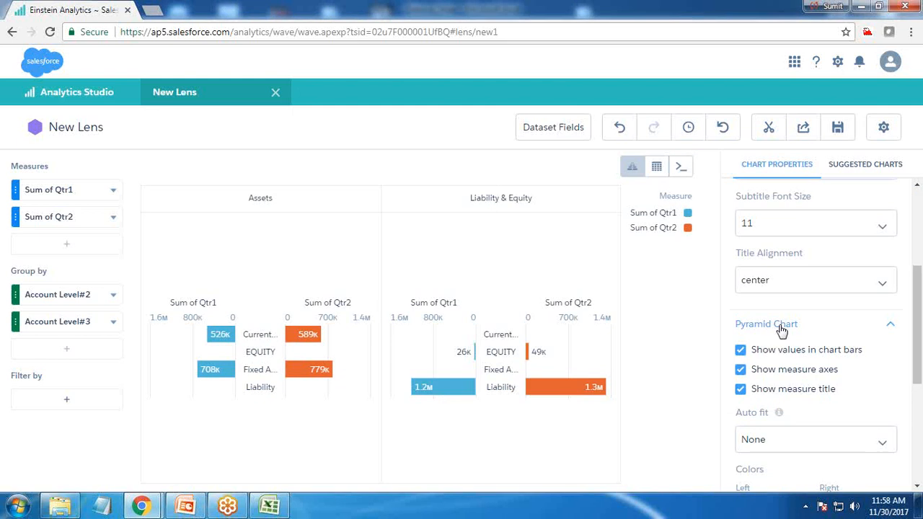
pyautogui.click(742, 371)
pyautogui.click(742, 370)
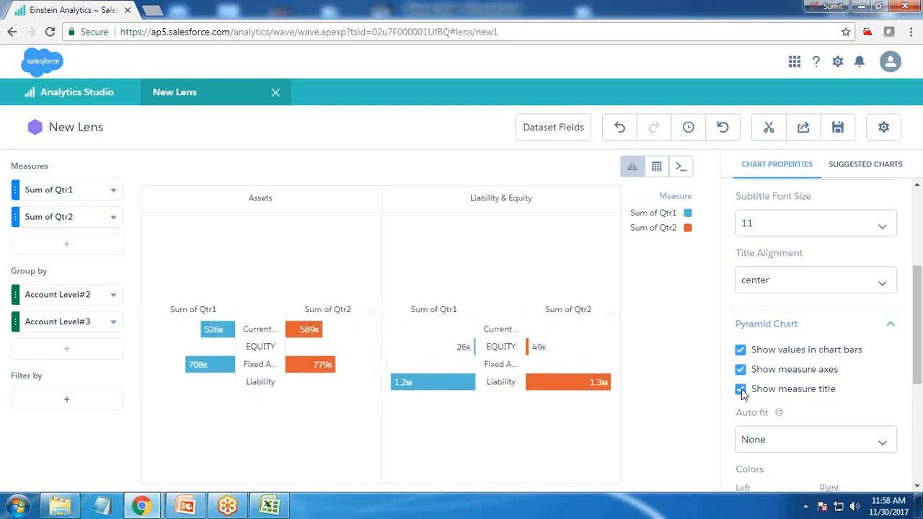
pyautogui.click(742, 391)
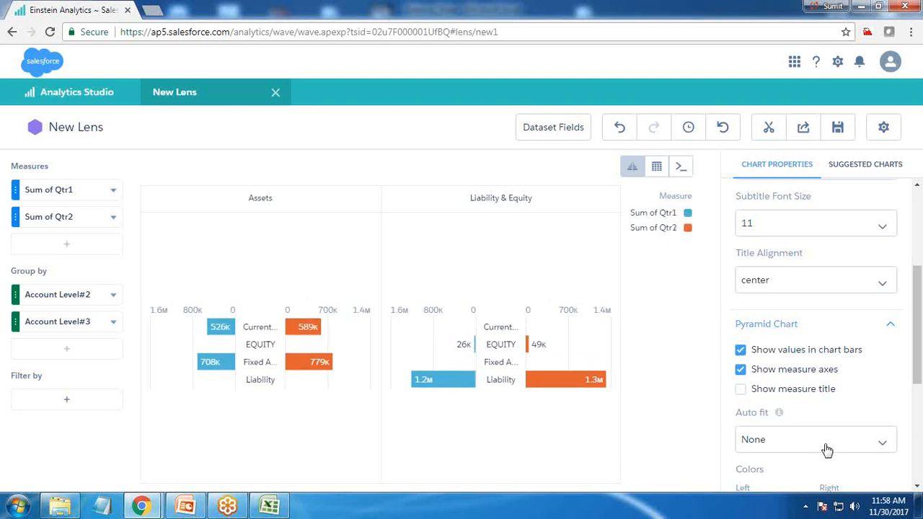
pyautogui.scroll(-2, 824, 447)
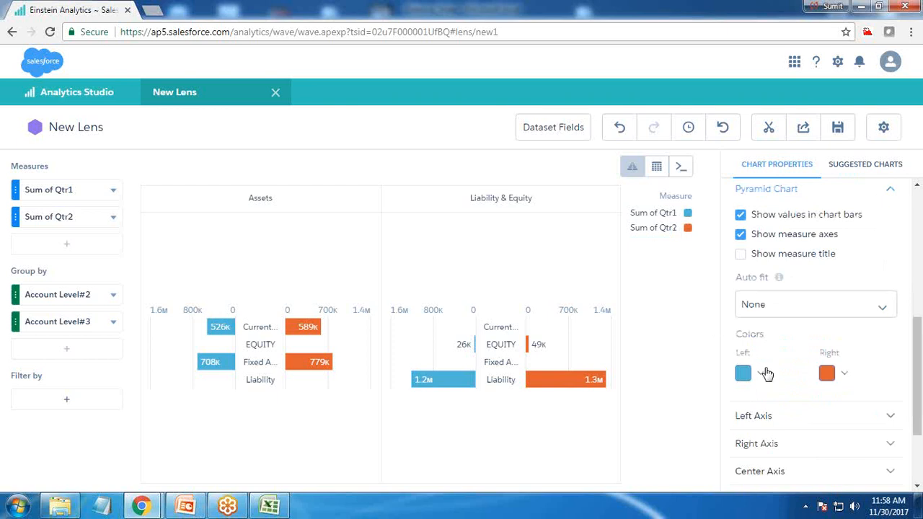
pyautogui.click(783, 310)
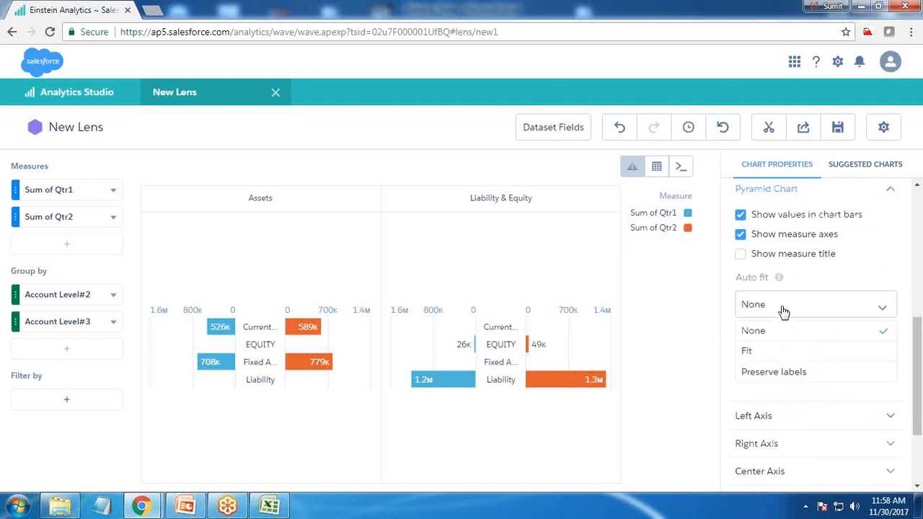
pyautogui.click(764, 333)
# Step: Enable the log scale for both the left and right axes of the pyramid chart
pyautogui.scroll(-2, 788, 398)
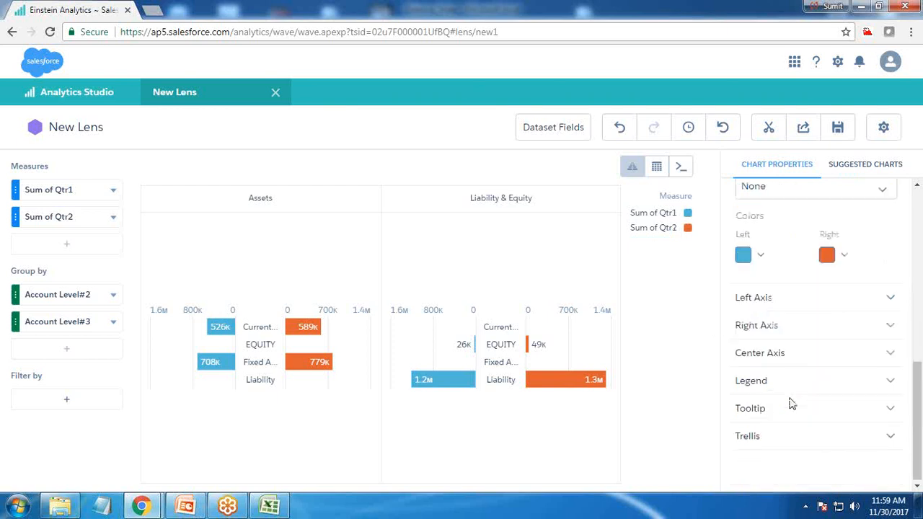
pyautogui.click(768, 298)
pyautogui.click(743, 323)
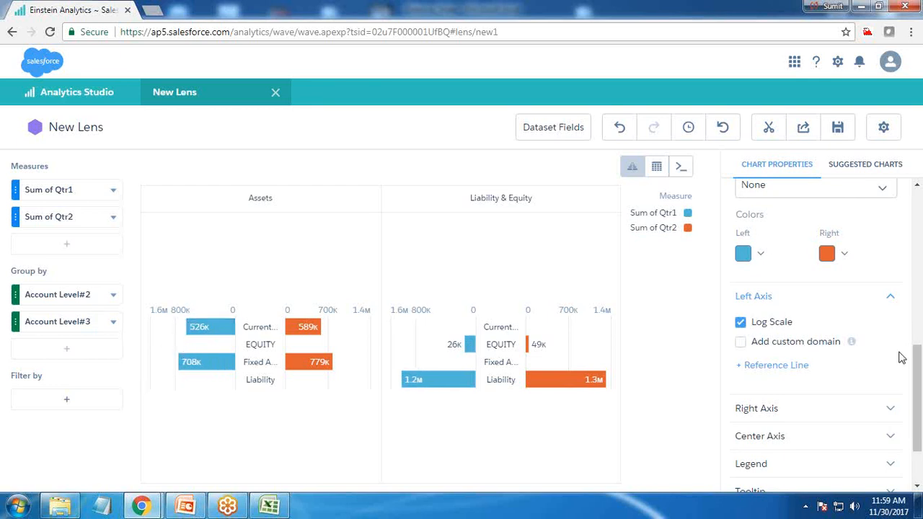
pyautogui.click(754, 412)
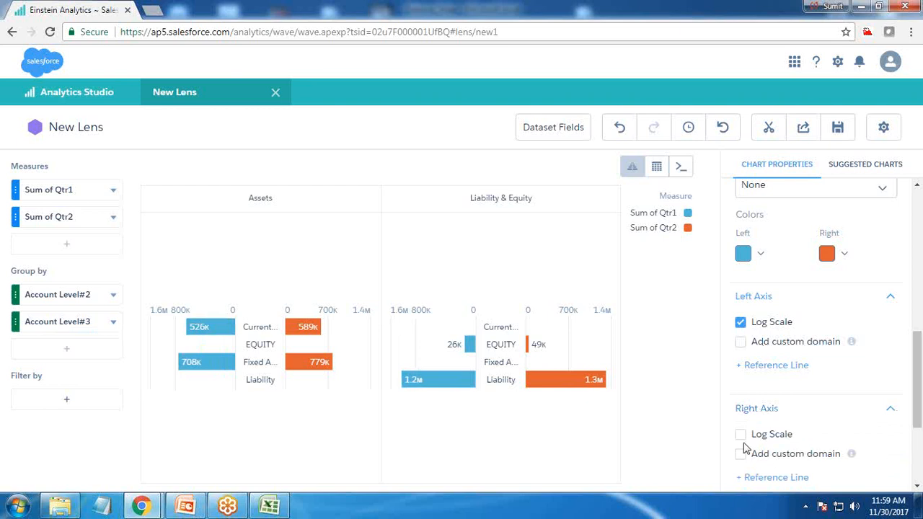
pyautogui.click(742, 435)
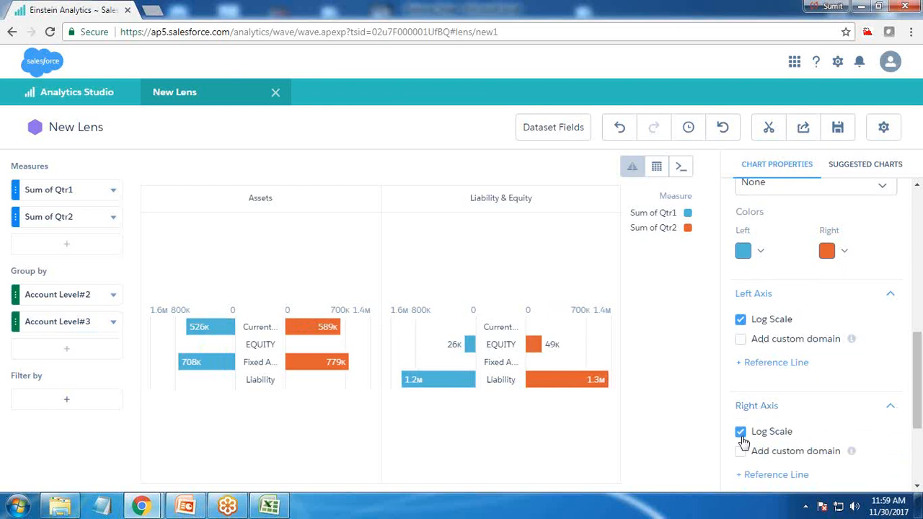
# Step: Hide the center axis of the pyramid chart
pyautogui.scroll(-3, 744, 440)
pyautogui.click(762, 353)
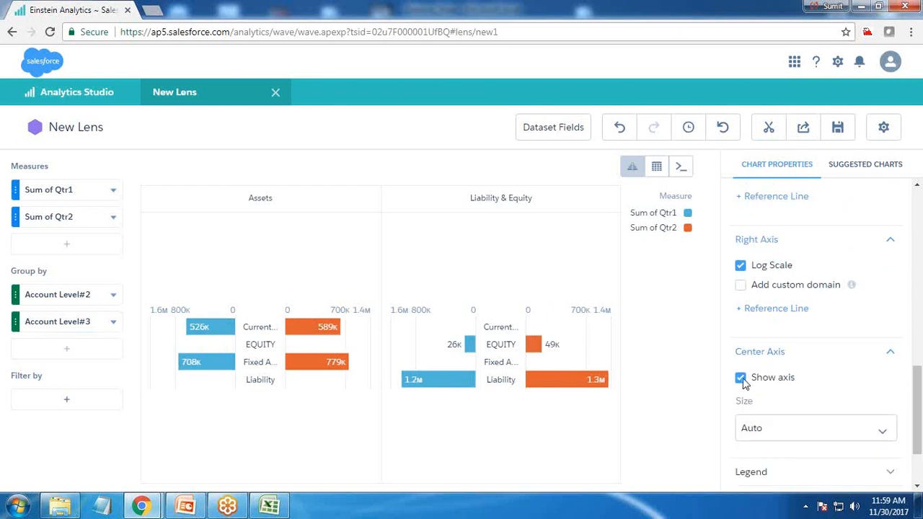
pyautogui.click(742, 380)
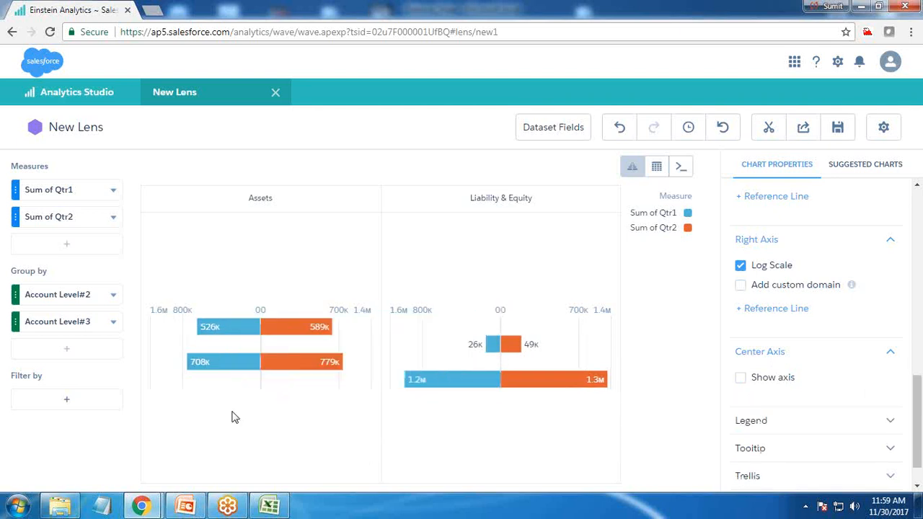
# Step: Hide the chart's legend header and set the legend position to bottom-center
pyautogui.moveTo(236, 346)
pyautogui.scroll(-1, 789, 445)
pyautogui.click(765, 384)
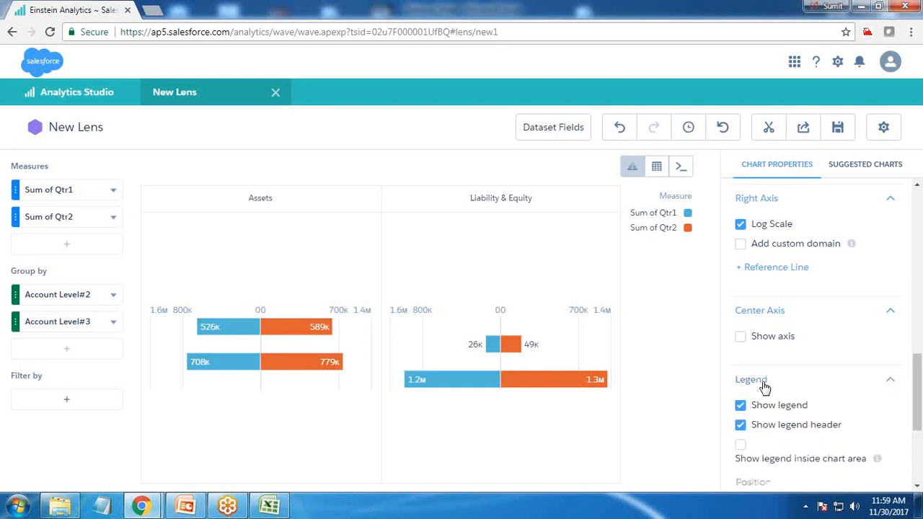
pyautogui.click(741, 425)
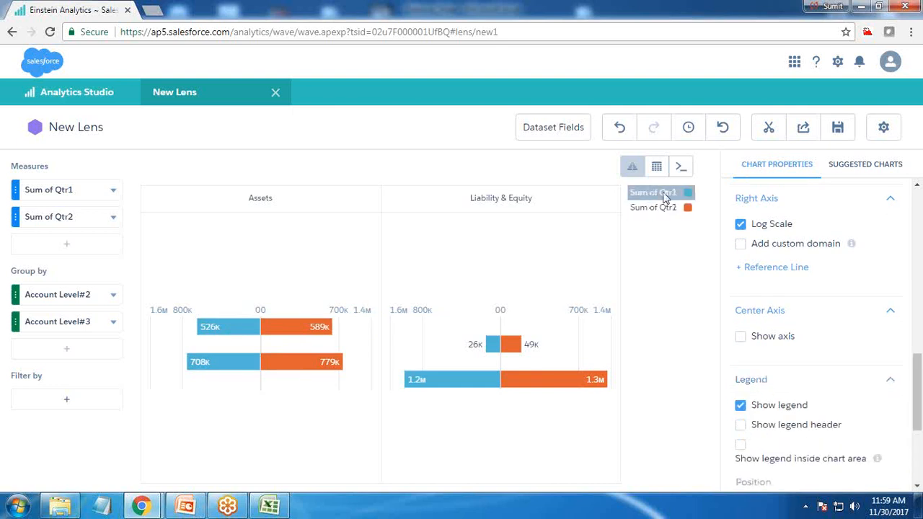
pyautogui.scroll(-3, 793, 418)
pyautogui.click(776, 310)
pyautogui.click(771, 381)
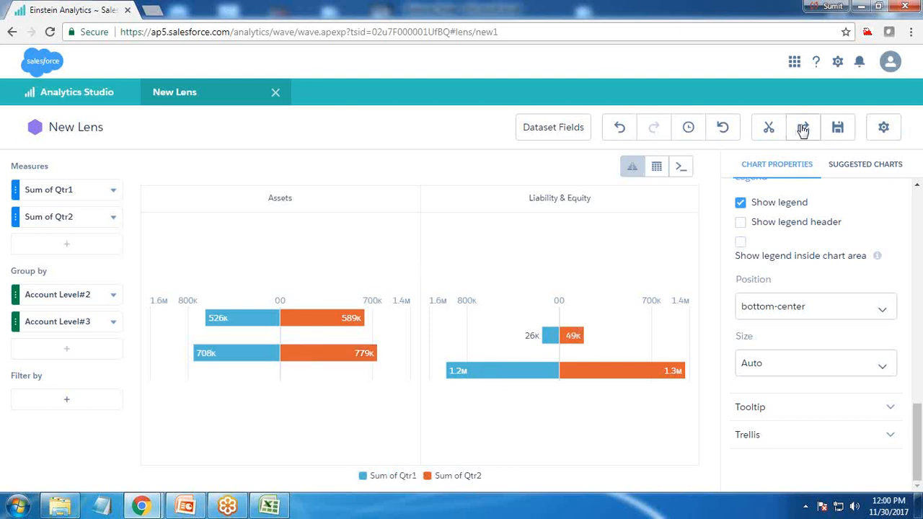
# Step: Clip the pyramid chart to the dashboard designer with the display label Step1
pyautogui.click(767, 130)
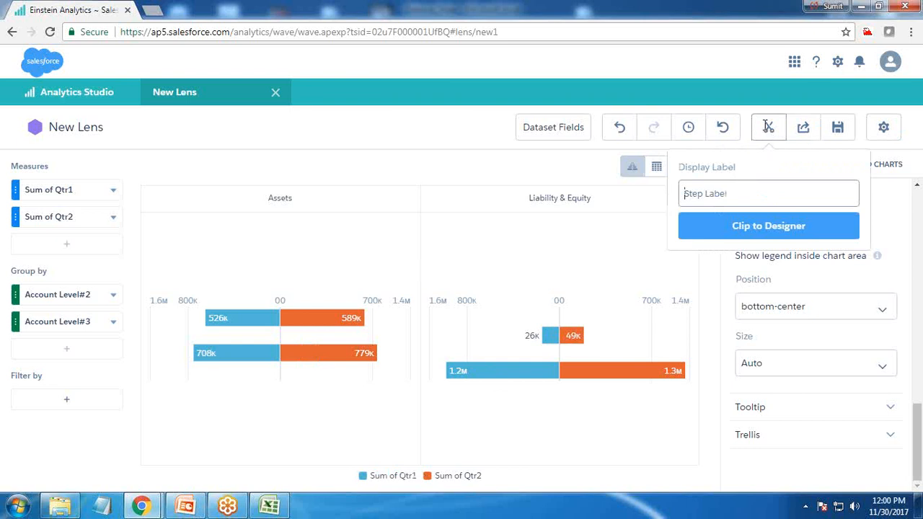
pyautogui.write('Step1')
pyautogui.click(731, 226)
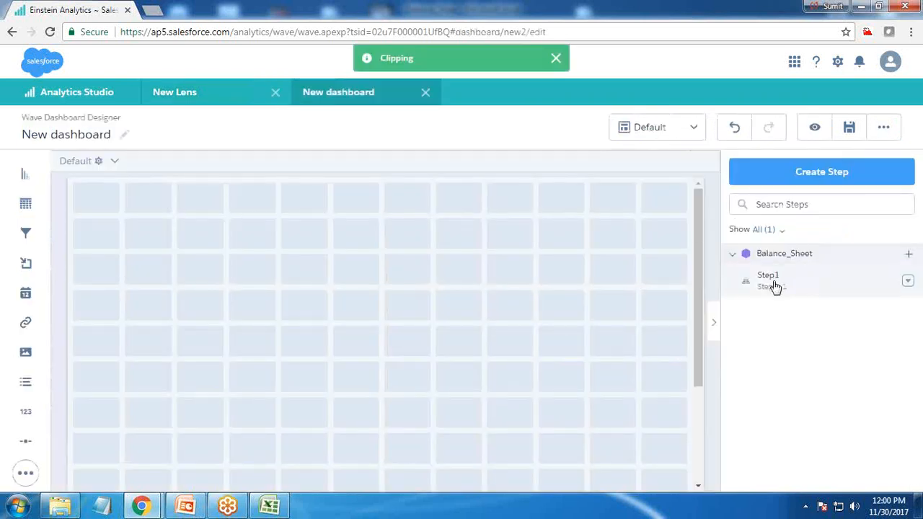
# Step: Return to the lens, reset it to its initial state and close the chart properties
pyautogui.click(220, 94)
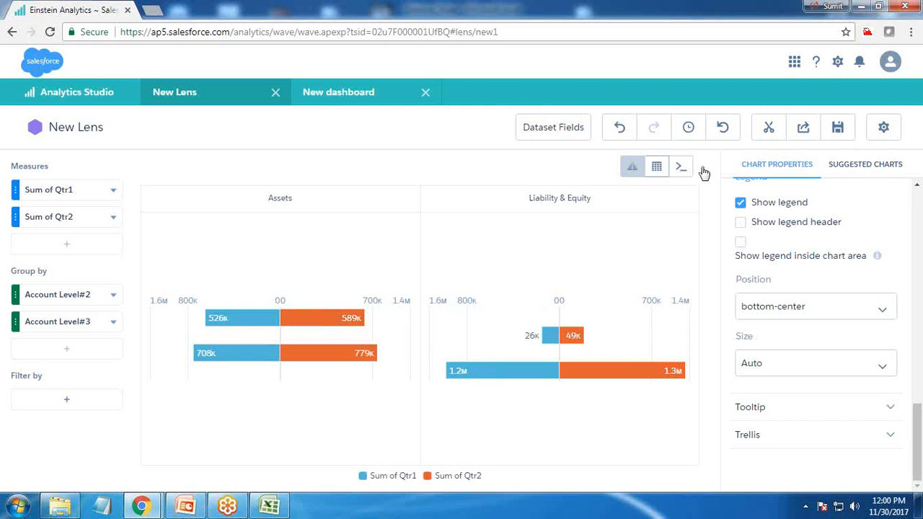
pyautogui.click(657, 172)
pyautogui.click(724, 128)
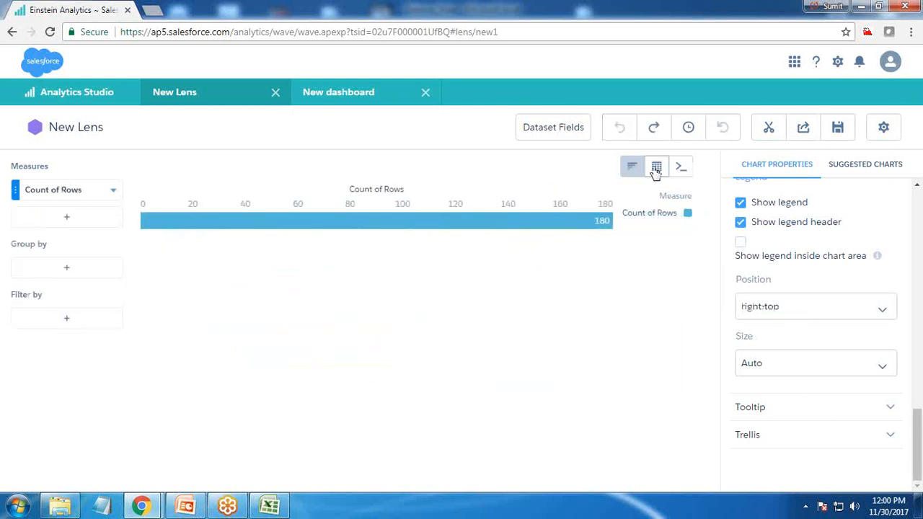
pyautogui.click(883, 127)
# Step: Switch the lens from the bar chart to a Compare Table
pyautogui.click(68, 191)
pyautogui.click(834, 211)
pyautogui.click(855, 167)
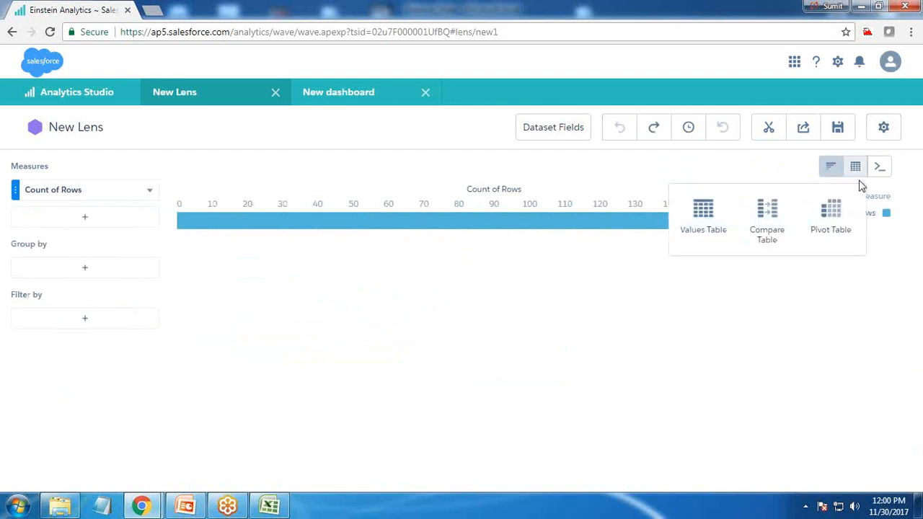
pyautogui.click(768, 215)
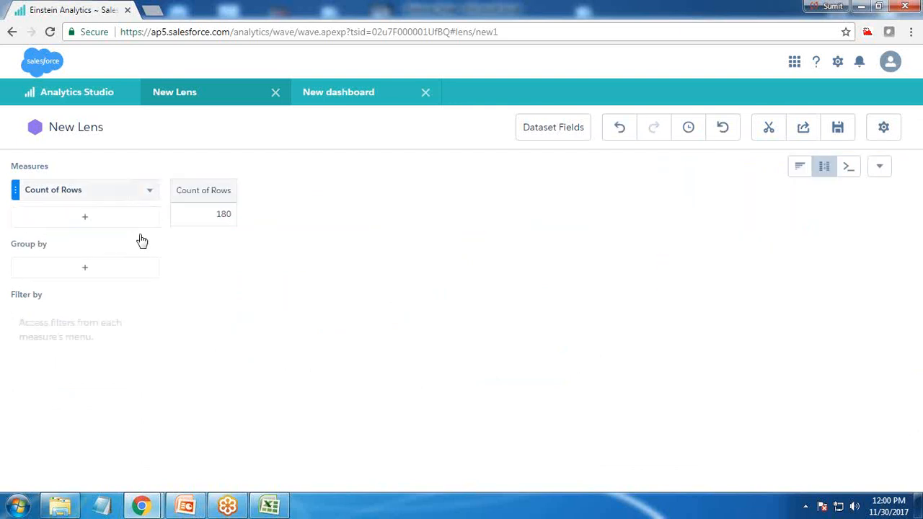
# Step: Use Sum of Qtr1 and Sum of Qtr2 as the compare table's measures
pyautogui.click(119, 191)
pyautogui.click(265, 235)
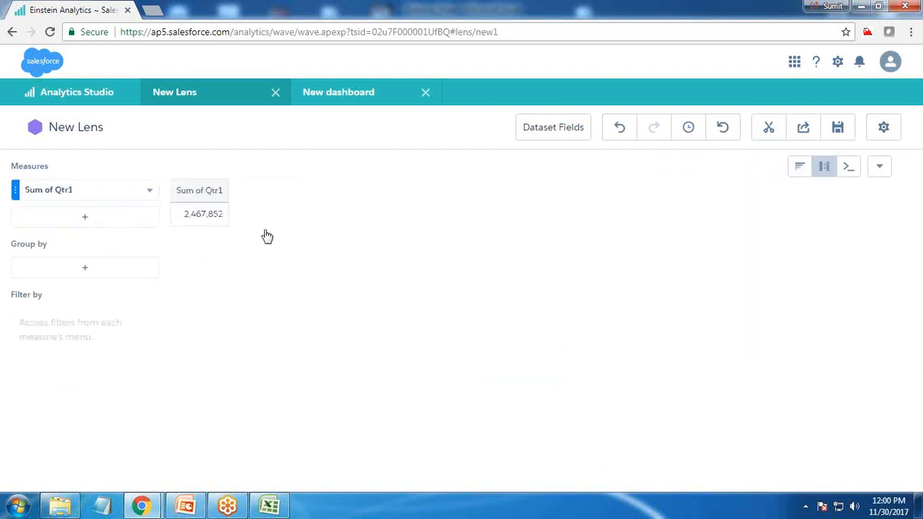
pyautogui.click(85, 218)
pyautogui.click(284, 285)
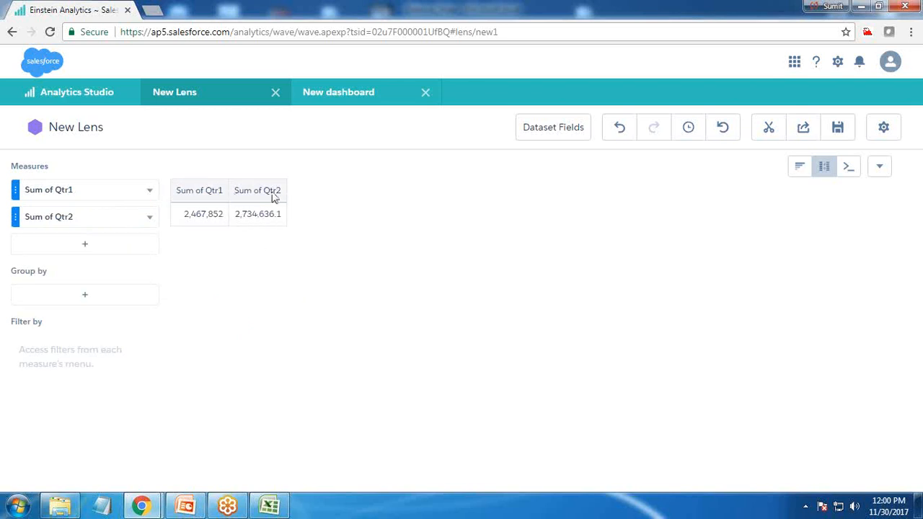
# Step: Group the compare table by Account Level#2 and Account Level#3
pyautogui.click(112, 296)
pyautogui.click(233, 323)
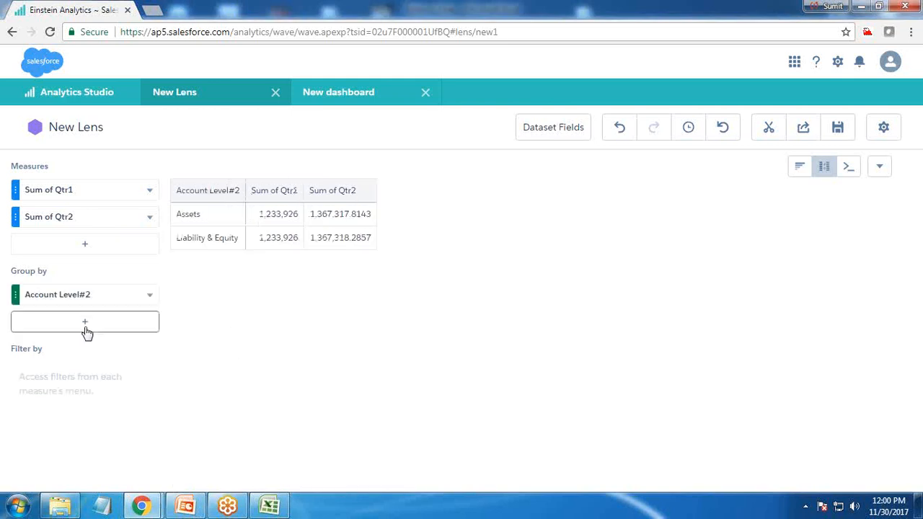
pyautogui.click(80, 316)
pyautogui.click(243, 339)
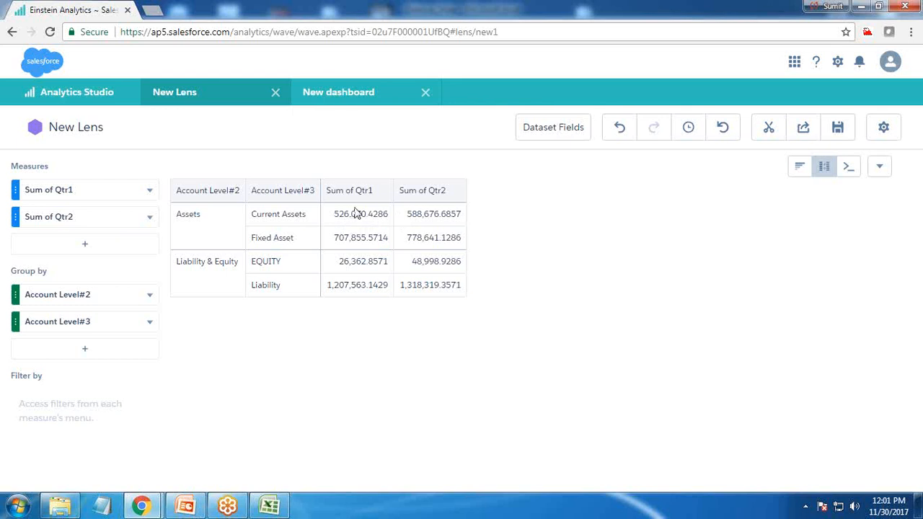
# Step: Edit the Sum of Qtr2 column of the compare table and name it Total QTR2
pyautogui.click(150, 219)
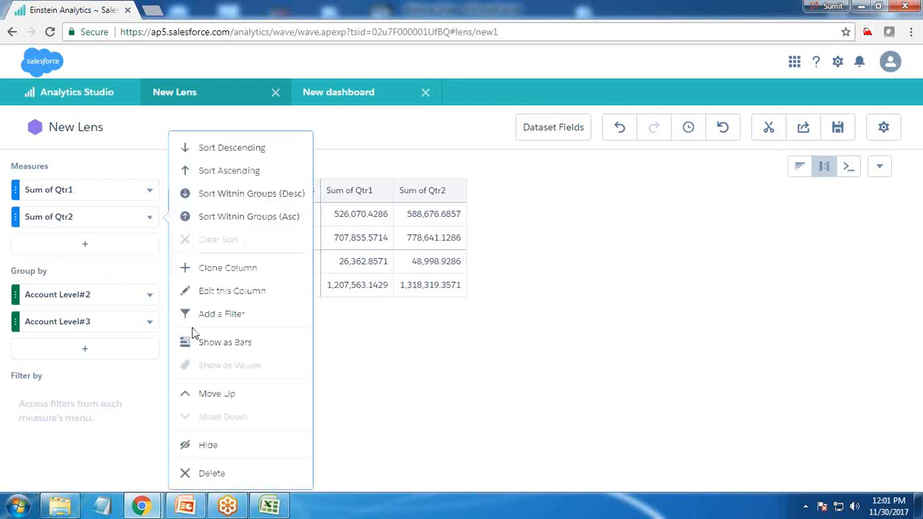
pyautogui.click(350, 344)
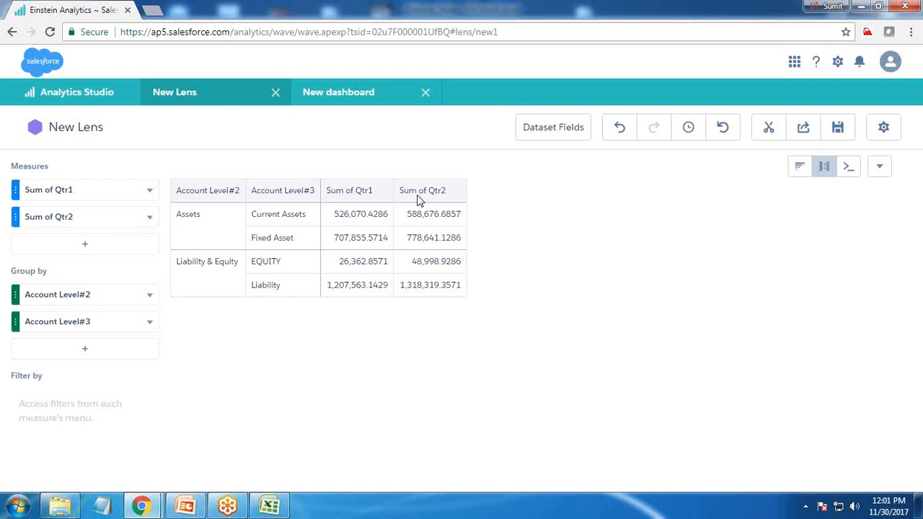
pyautogui.click(150, 217)
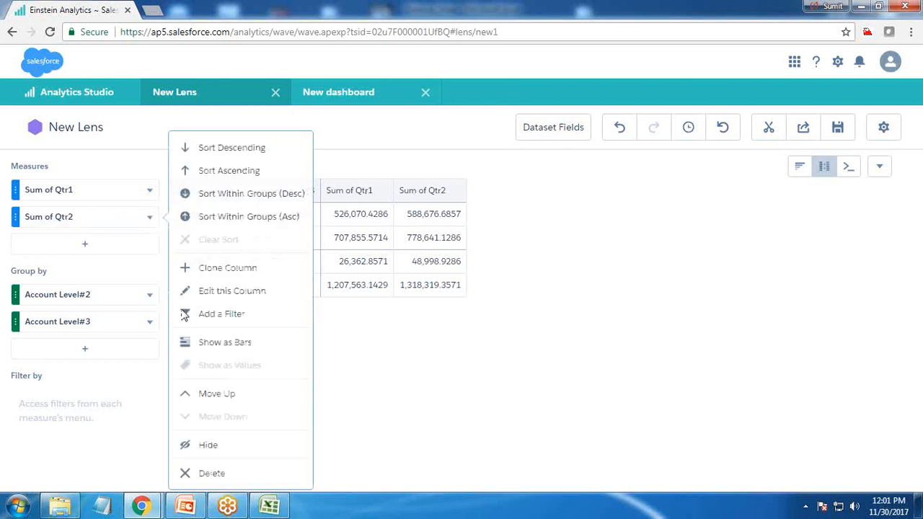
pyautogui.click(220, 291)
pyautogui.click(765, 236)
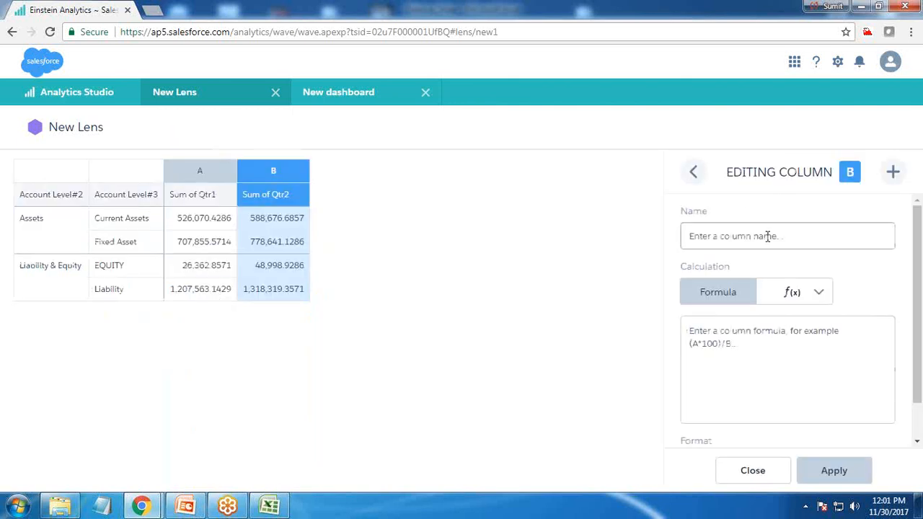
pyautogui.write('Total QTR2')
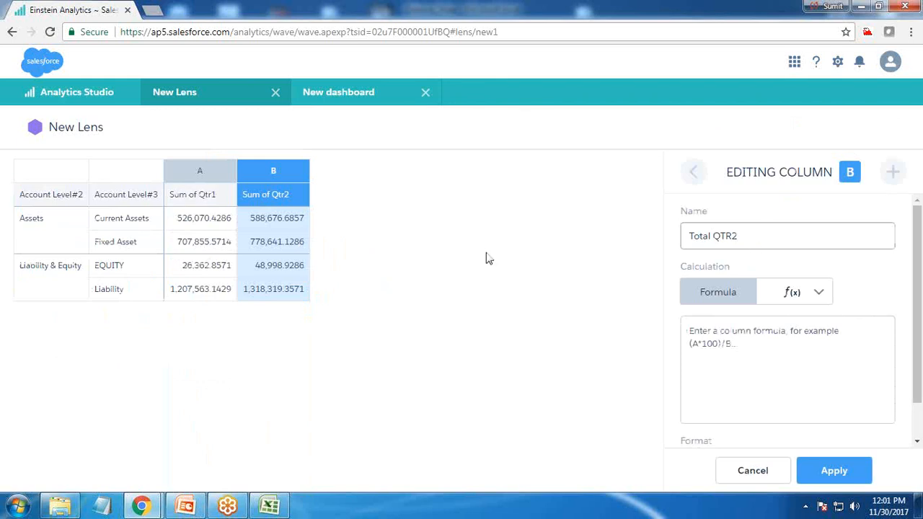
pyautogui.press('Return')
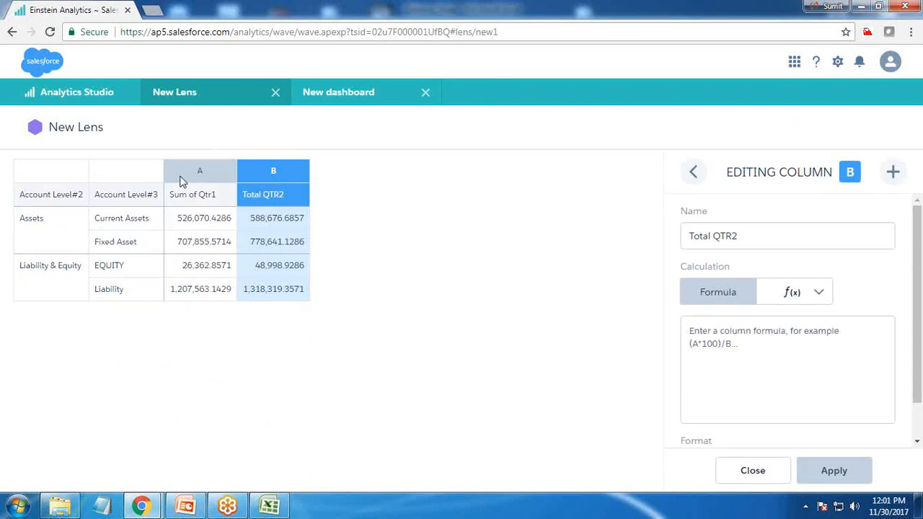
# Step: Name the Sum of Qtr1 column Total QTR1
pyautogui.click(693, 172)
pyautogui.click(763, 236)
pyautogui.write('Tot')
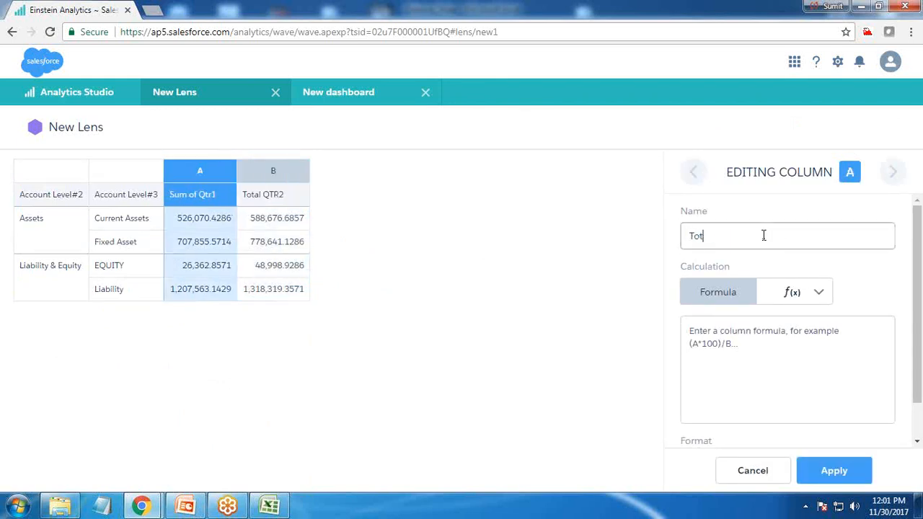
pyautogui.press('Return')
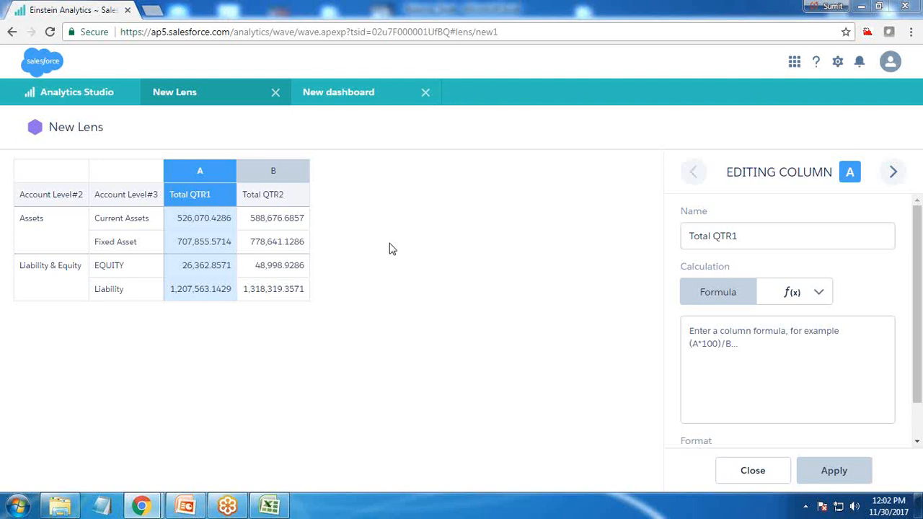
# Step: Add column C calculated as Percentage of Group on column A, Total QTR1, with Account Level#2 as the reset group
pyautogui.click(893, 173)
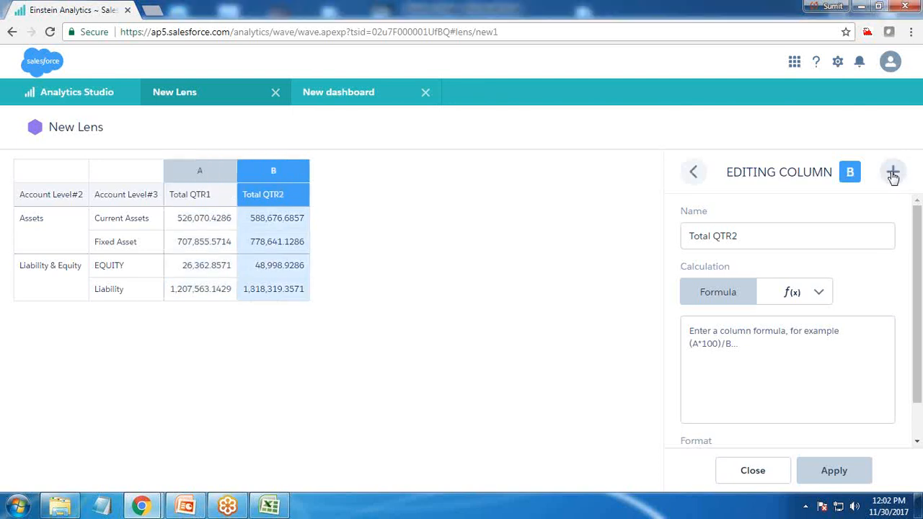
pyautogui.click(892, 171)
pyautogui.click(748, 245)
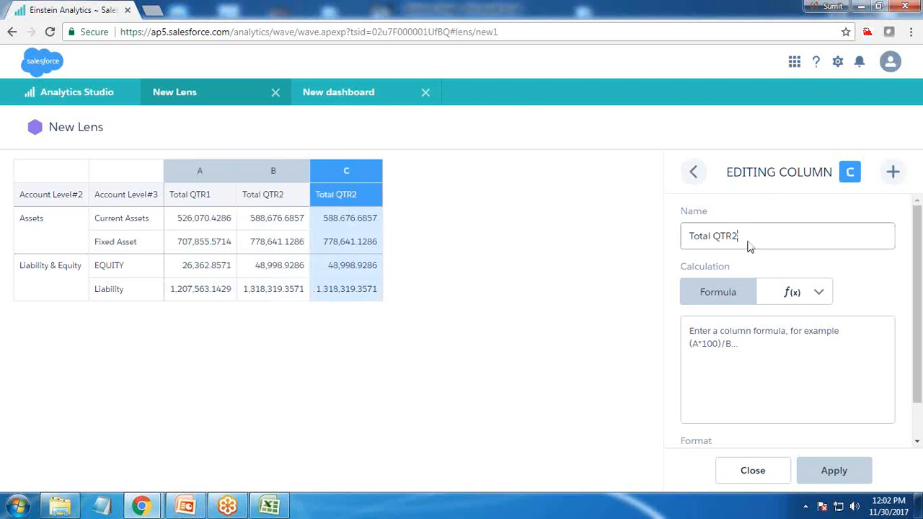
pyautogui.click(809, 293)
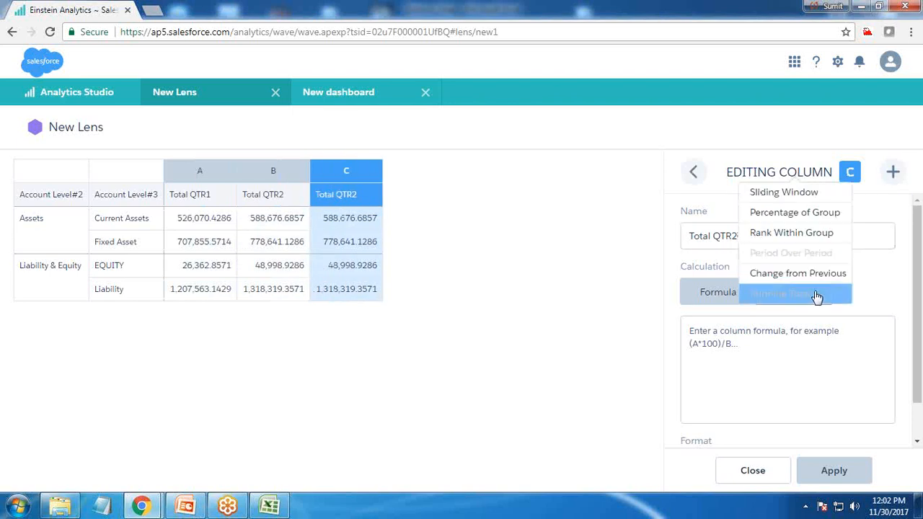
pyautogui.click(803, 219)
pyautogui.click(837, 378)
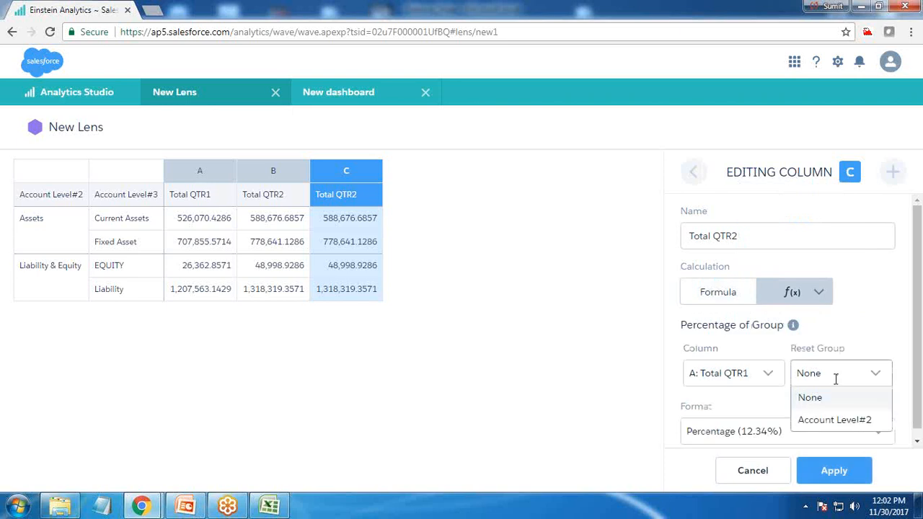
pyautogui.click(831, 421)
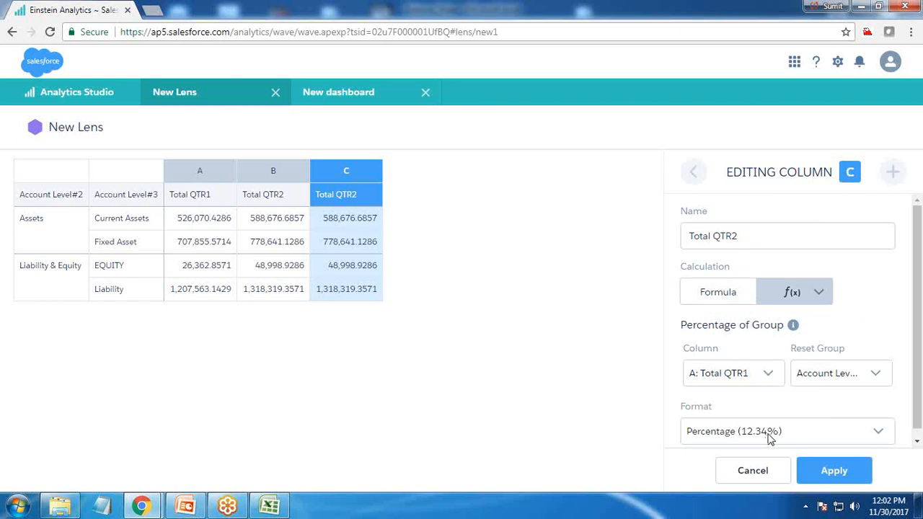
# Step: Rename column C as Total QTR1 % and apply its percentage calculation
pyautogui.scroll(-1, 718, 425)
pyautogui.scroll(1, 718, 422)
pyautogui.moveTo(748, 233); pyautogui.dragTo(695, 245)
pyautogui.press('BackSpace')
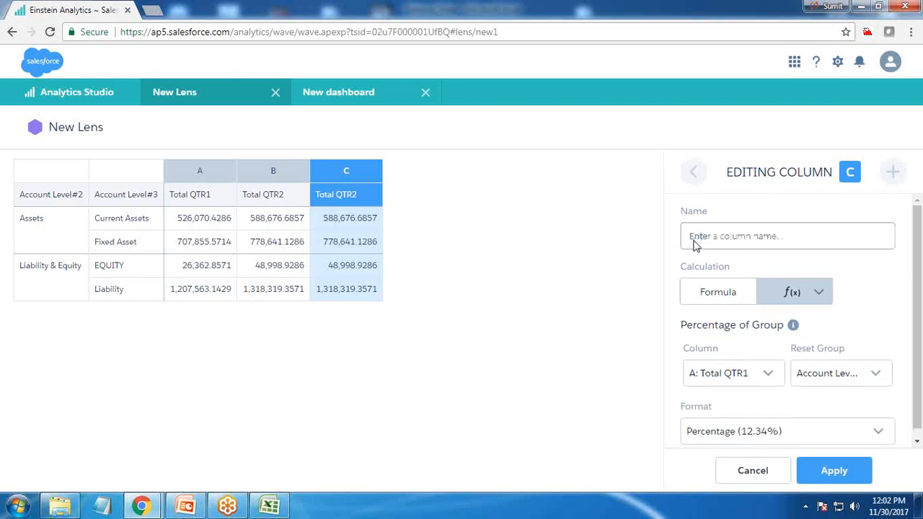
pyautogui.write('Total QTR1')
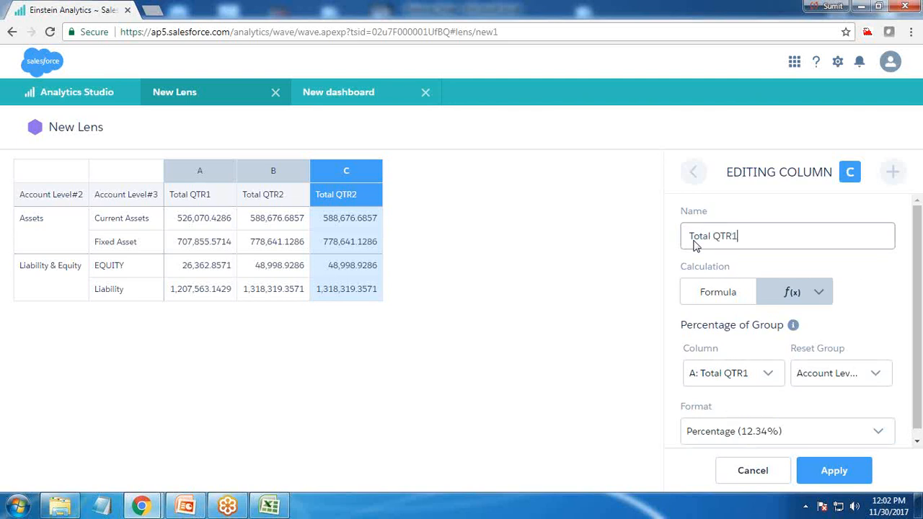
pyautogui.write(' %')
pyautogui.click(833, 471)
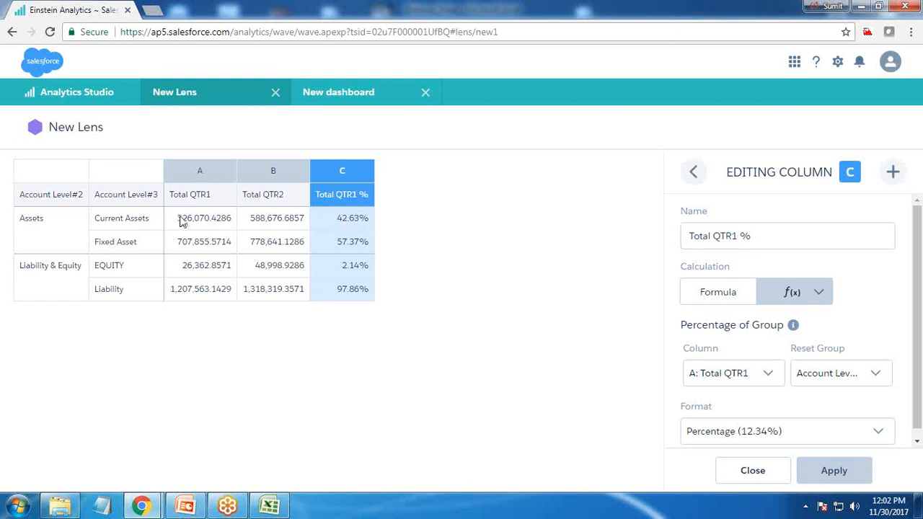
# Step: Add column D to the compare table and name it Total QTR2 %
pyautogui.click(893, 171)
pyautogui.click(802, 235)
pyautogui.press('BackSpace')
pyautogui.press('BackSpace')
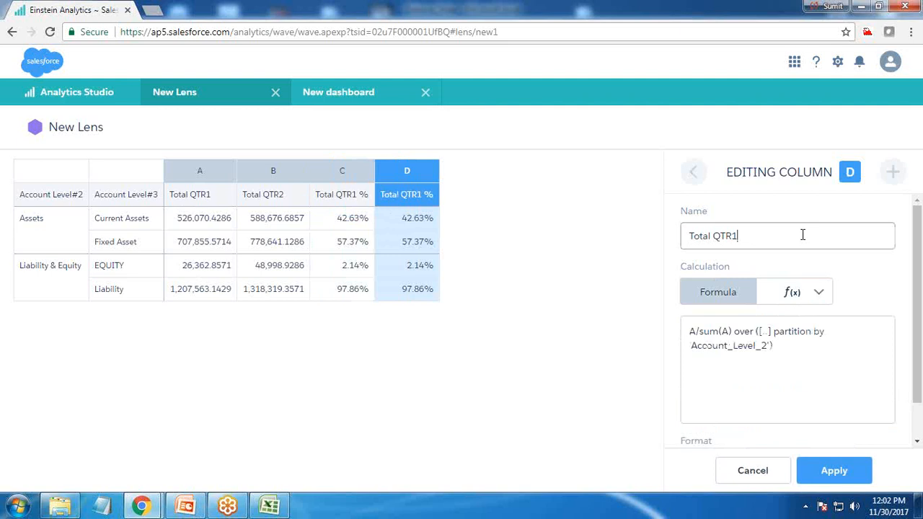
pyautogui.write('%')
# Step: Calculate column D as Percentage of Group on column B, Total QTR2, with Account Level#2 as the reset group
pyautogui.click(818, 292)
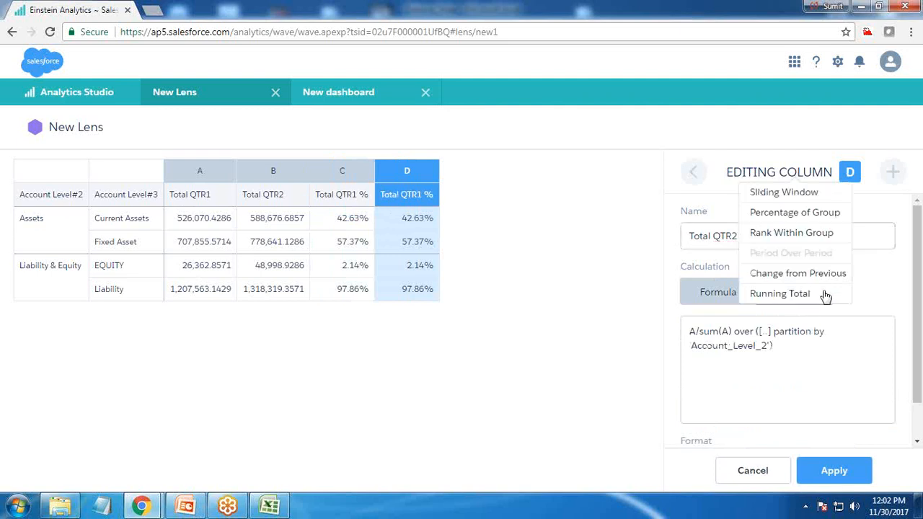
pyautogui.click(784, 216)
pyautogui.click(822, 406)
pyautogui.click(735, 372)
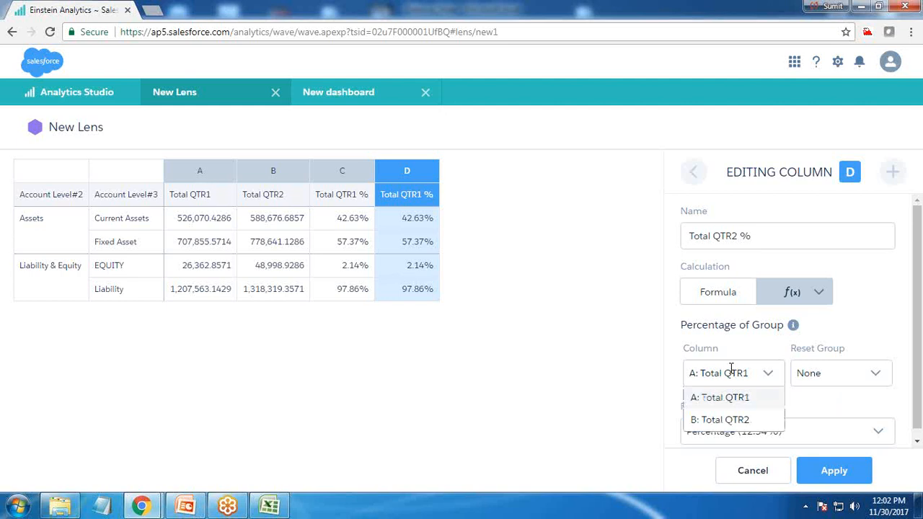
pyautogui.click(718, 419)
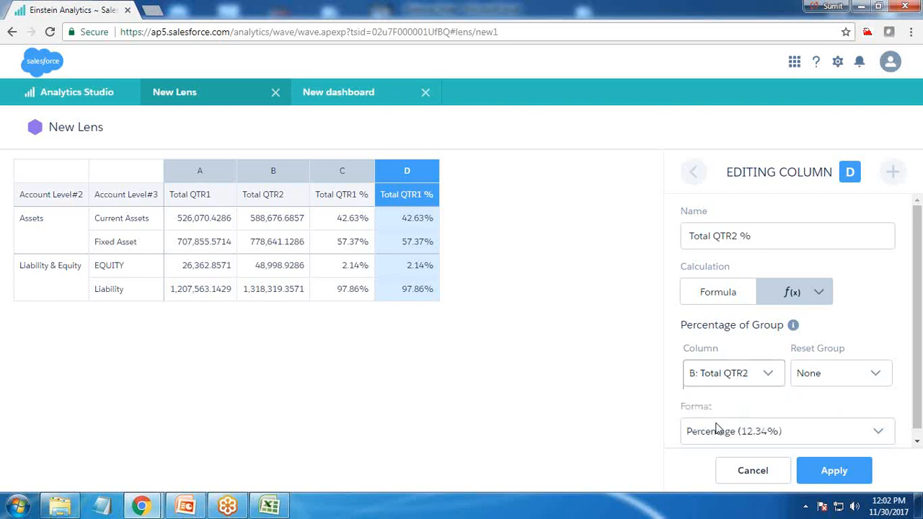
pyautogui.click(838, 373)
pyautogui.click(825, 420)
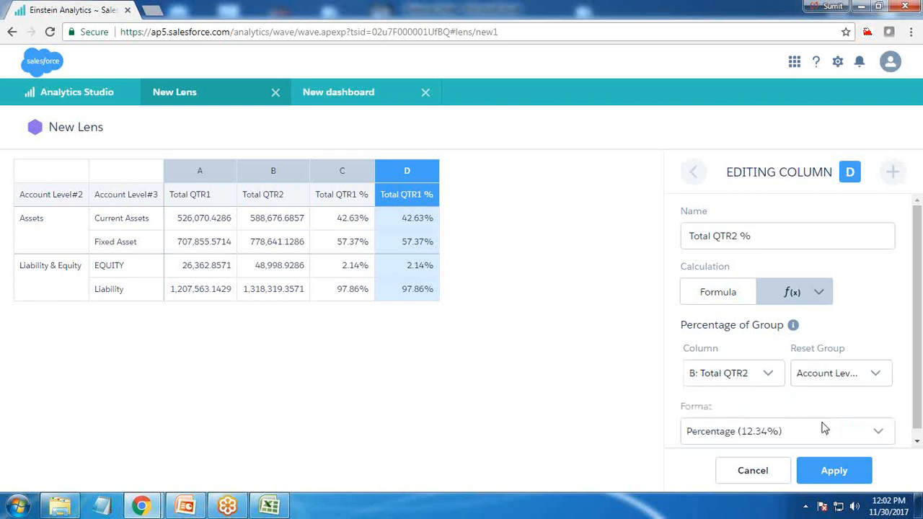
pyautogui.click(827, 473)
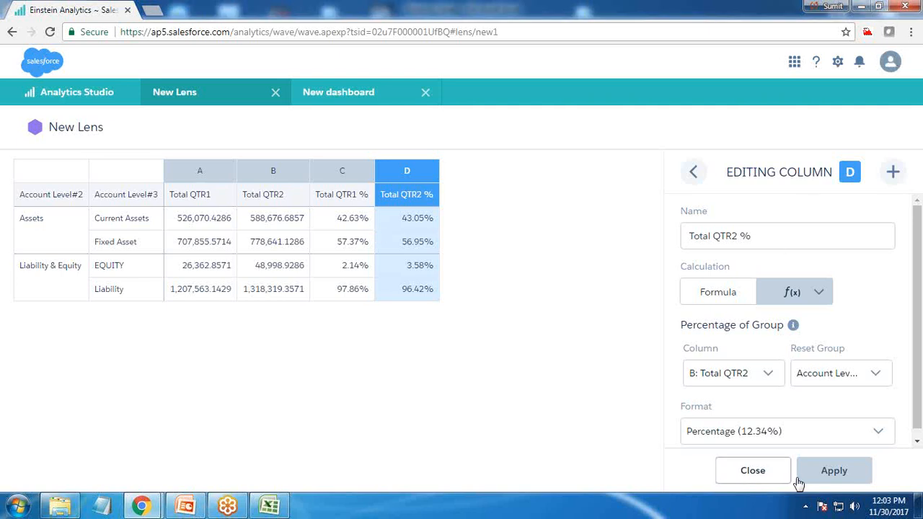
# Step: Finish column editing and apply the dark navy theme with a black header to the compare table
pyautogui.click(753, 476)
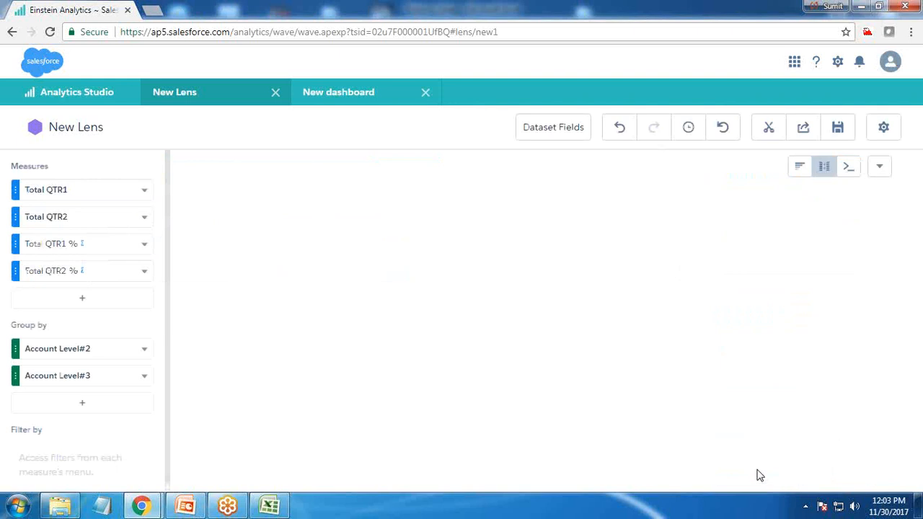
pyautogui.click(884, 128)
pyautogui.click(756, 295)
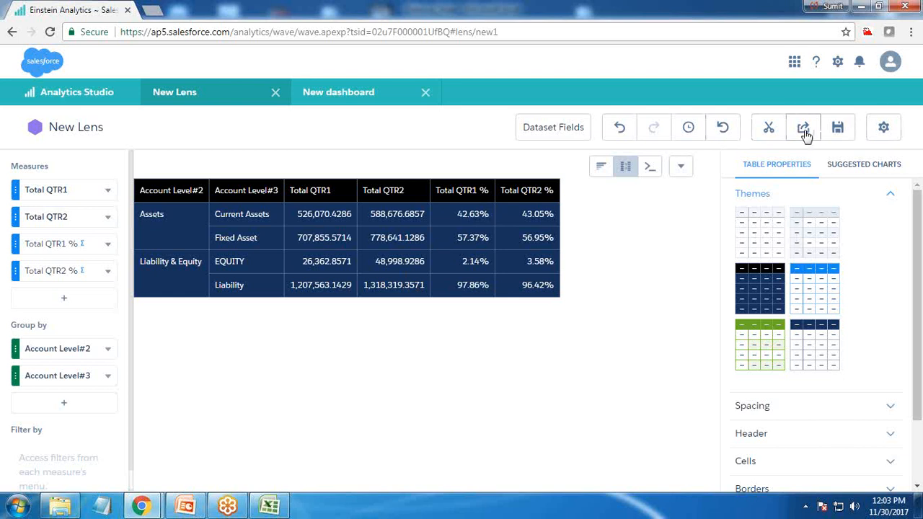
# Step: Clip the compare table to the dashboard designer with the display label Step2 and go to the new dashboard
pyautogui.click(770, 132)
pyautogui.write('Step2')
pyautogui.press('Return')
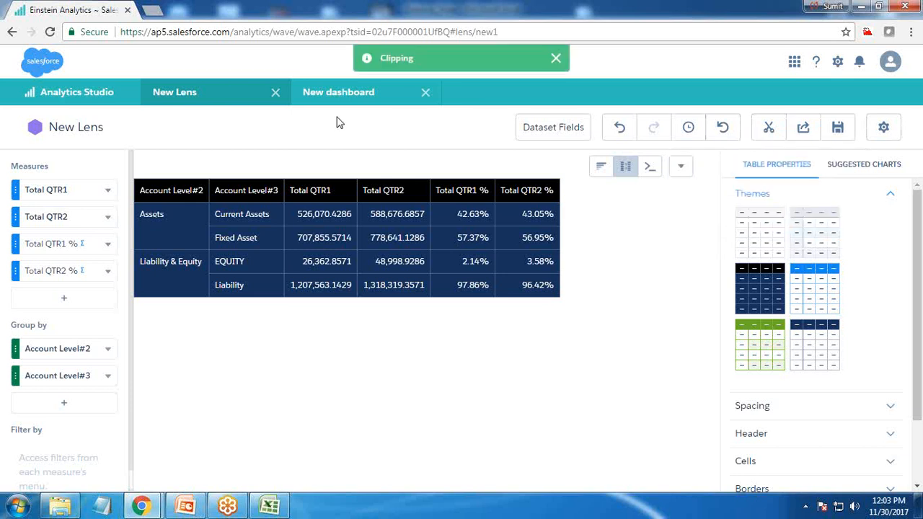
pyautogui.click(356, 106)
# Step: Return to the lens and show the Total QTR1 % and Total QTR2 % columns as bars
pyautogui.click(231, 101)
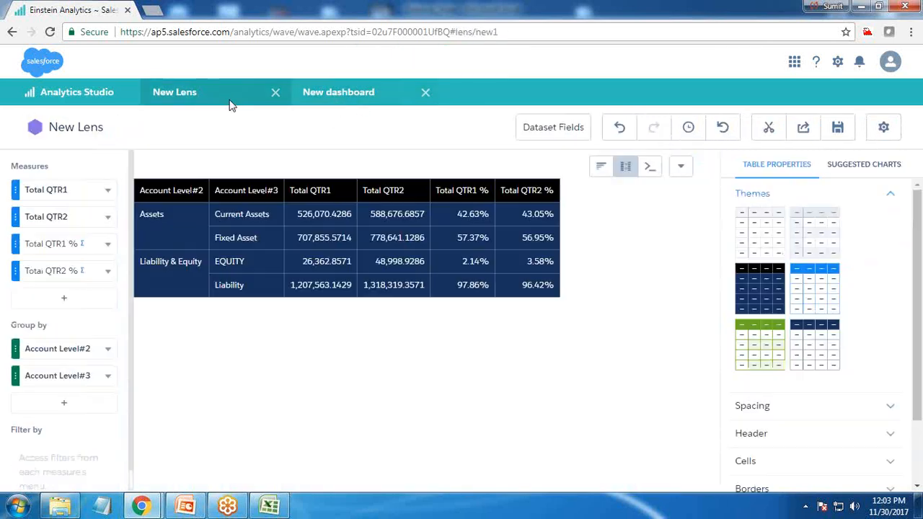
pyautogui.click(105, 245)
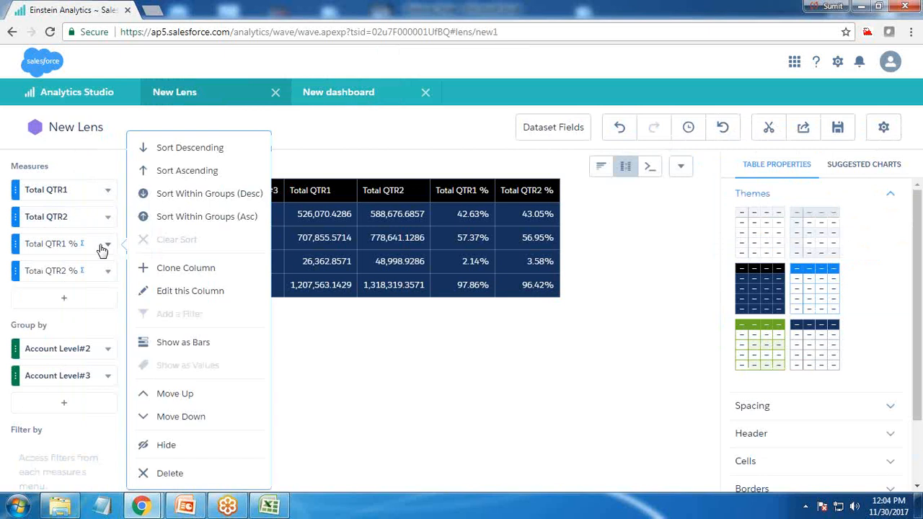
pyautogui.click(177, 343)
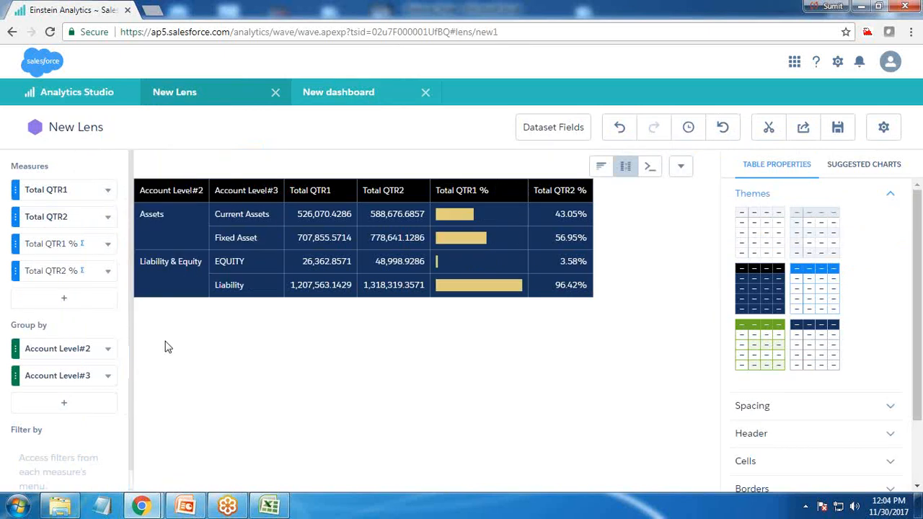
pyautogui.click(107, 272)
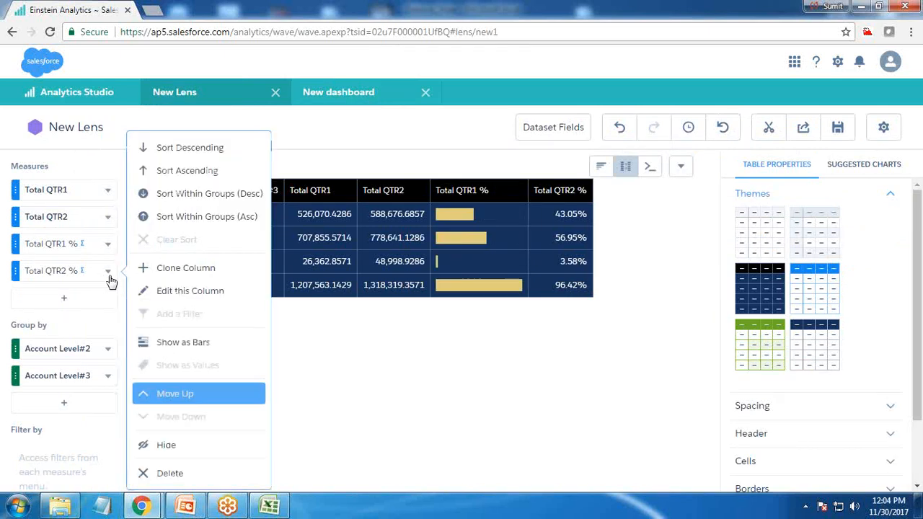
pyautogui.click(162, 343)
# Step: Try the green, navy-header, plain and light grey-header table themes, and reapply the dark navy theme with the black header
pyautogui.moveTo(542, 268)
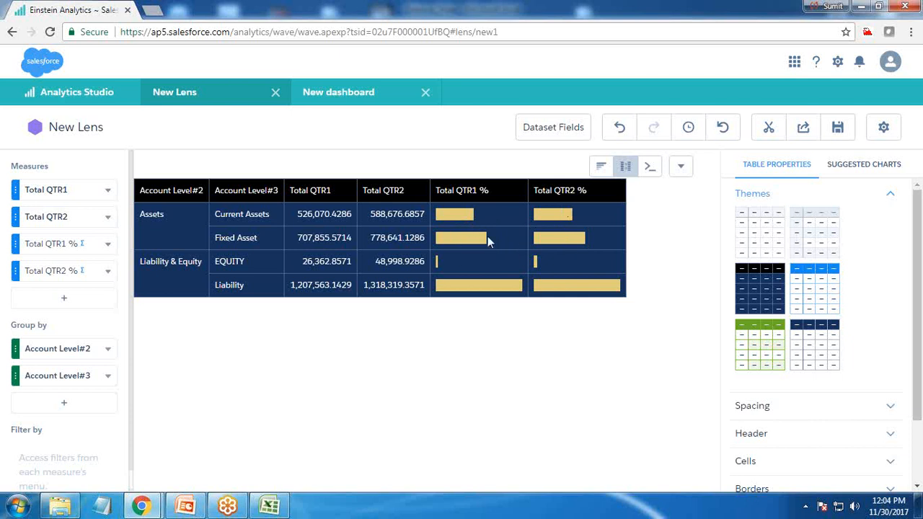
pyautogui.click(758, 349)
pyautogui.click(816, 334)
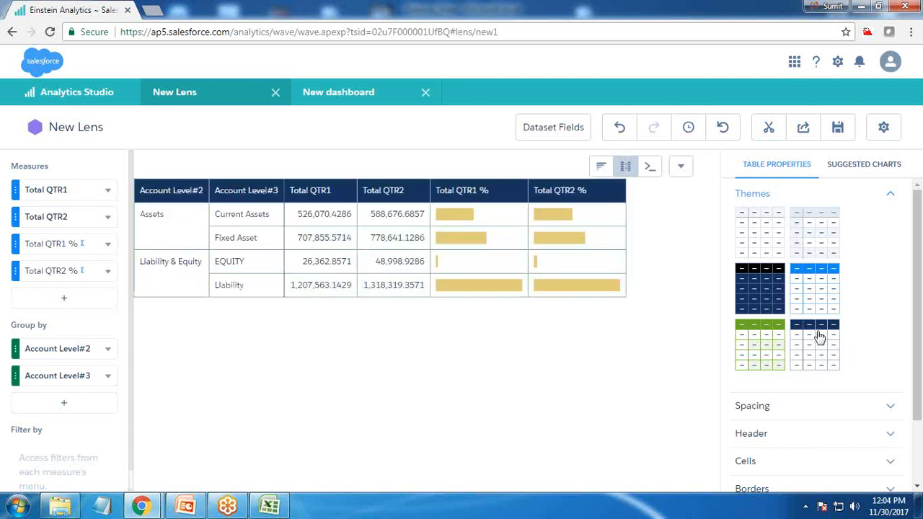
pyautogui.click(761, 224)
pyautogui.click(820, 223)
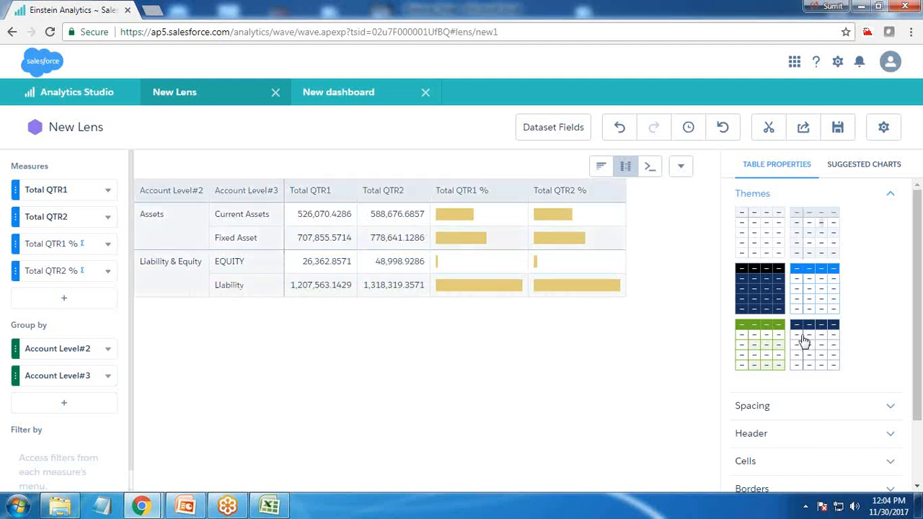
pyautogui.scroll(-2, 801, 343)
pyautogui.scroll(2, 792, 229)
pyautogui.click(752, 296)
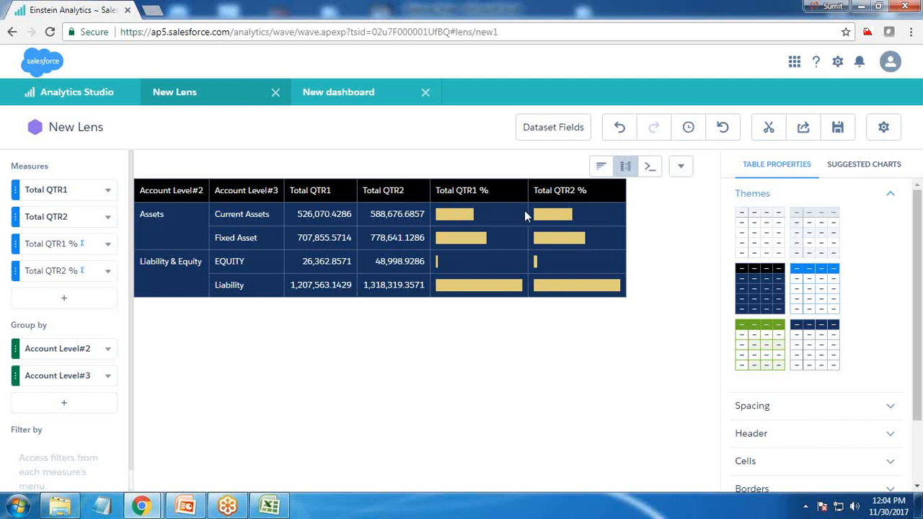
# Step: Clip the compare table with its percentage bars to the designer under the display label Step3
pyautogui.click(770, 129)
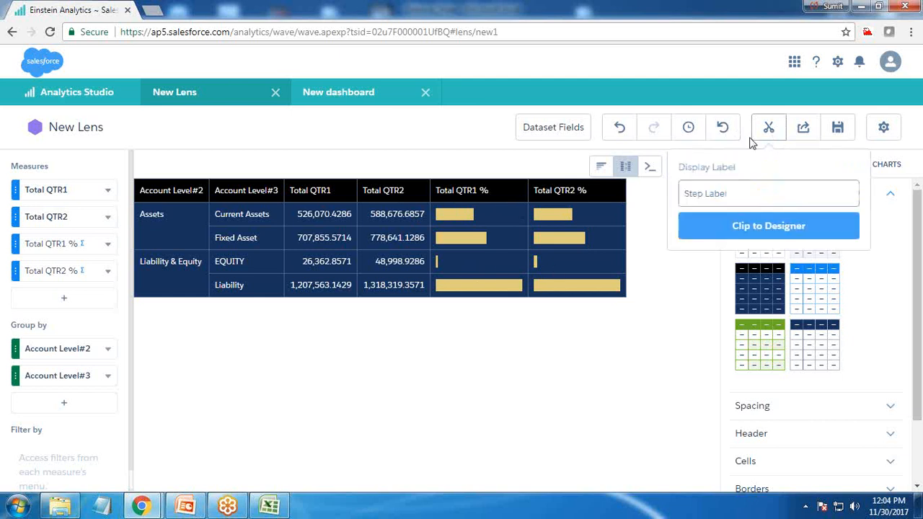
pyautogui.write('Step3')
pyautogui.press('Return')
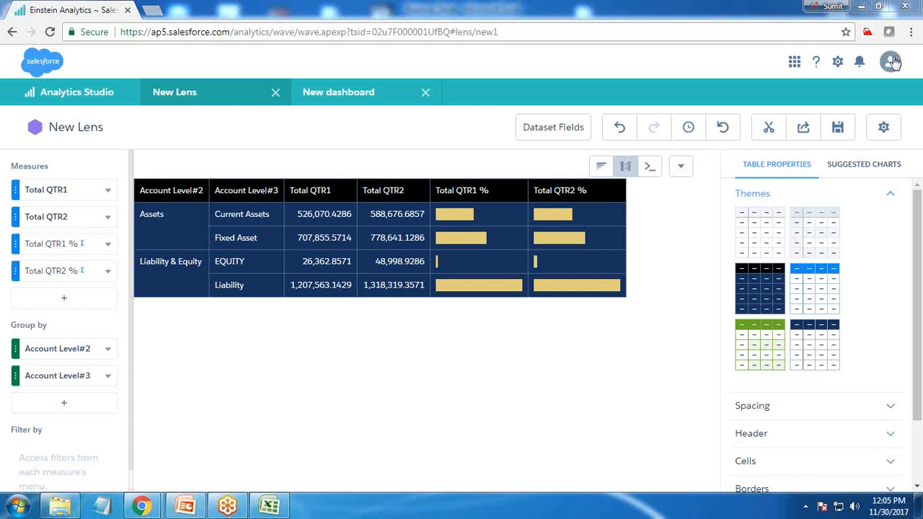
# Step: Reset the lens, set its measure to Sum of Qtr1 and group by Account Level#2 and Account Level#3
pyautogui.click(723, 128)
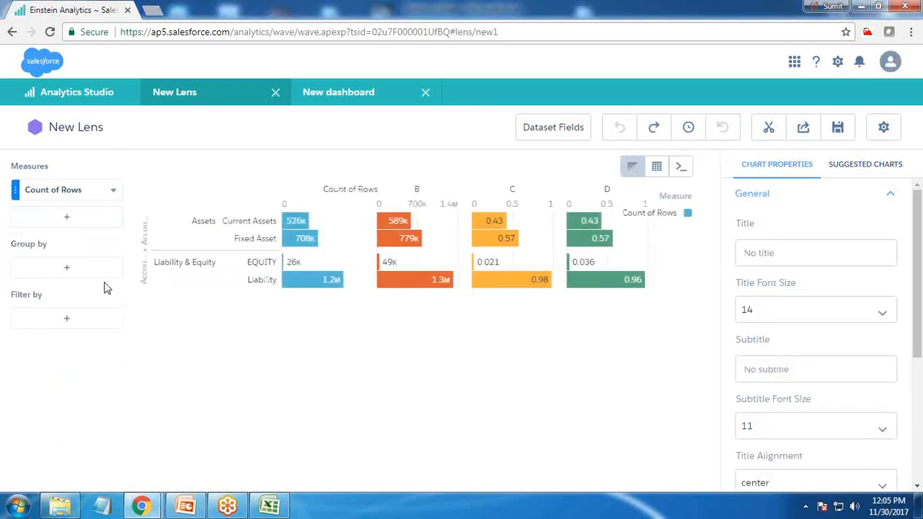
pyautogui.click(65, 191)
pyautogui.click(165, 218)
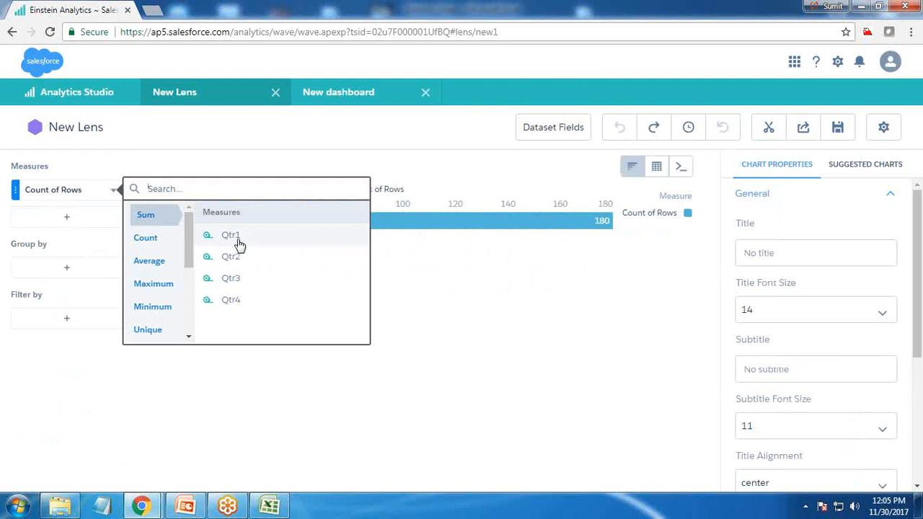
pyautogui.click(231, 236)
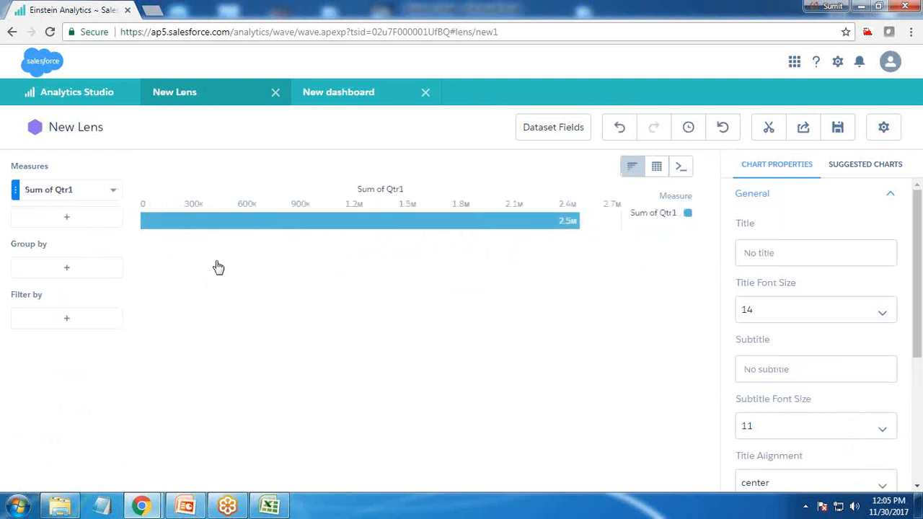
pyautogui.click(72, 270)
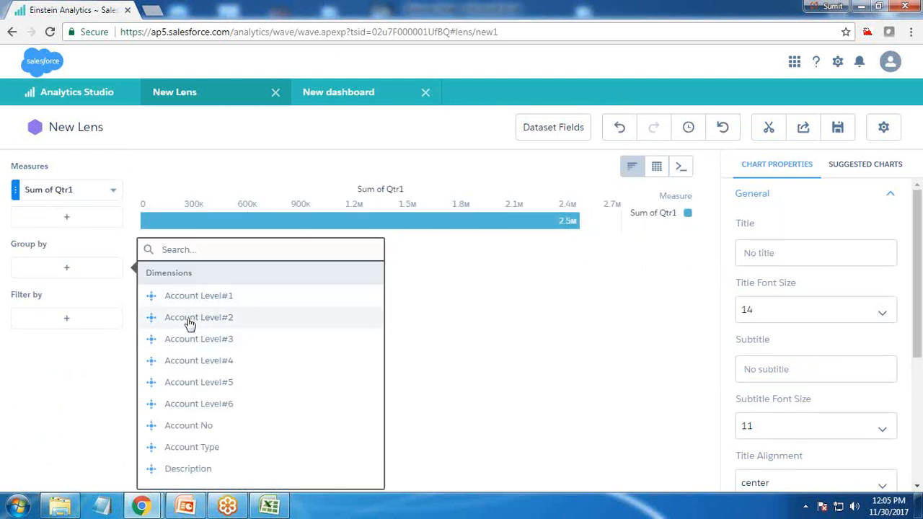
pyautogui.click(190, 319)
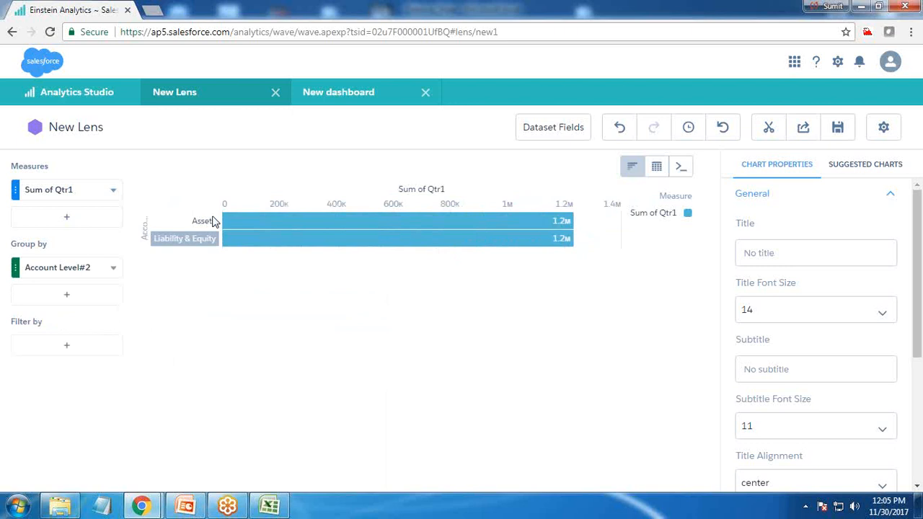
pyautogui.click(68, 300)
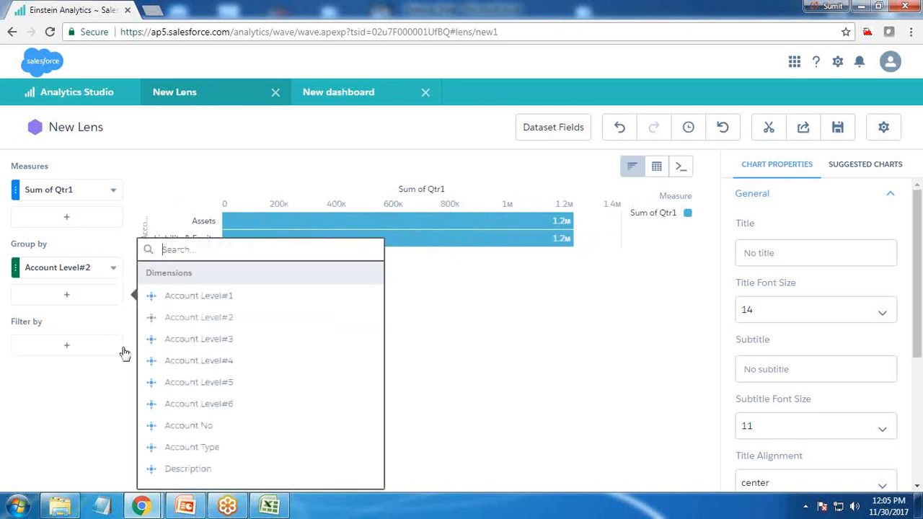
pyautogui.click(193, 340)
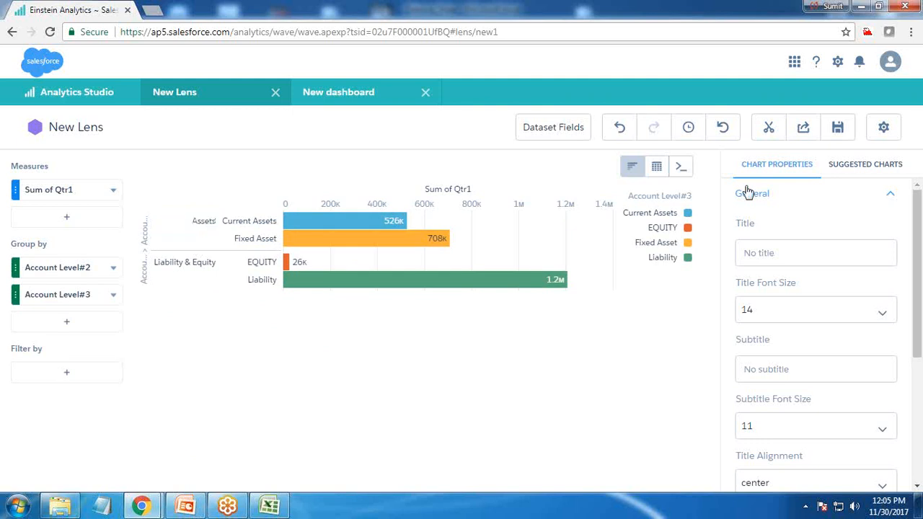
# Step: Change the chart to a Donut and filter Account Level#3 to equal Current Assets and Fixed Asset
pyautogui.click(629, 171)
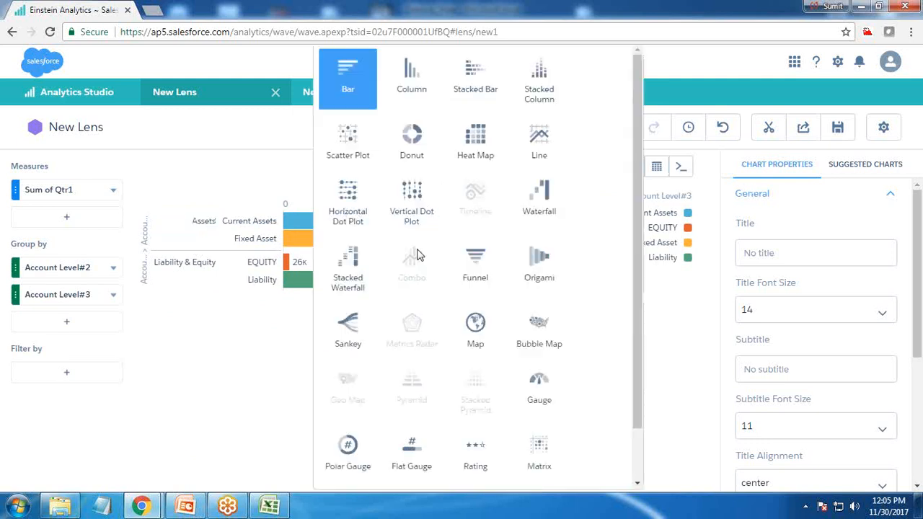
pyautogui.click(412, 160)
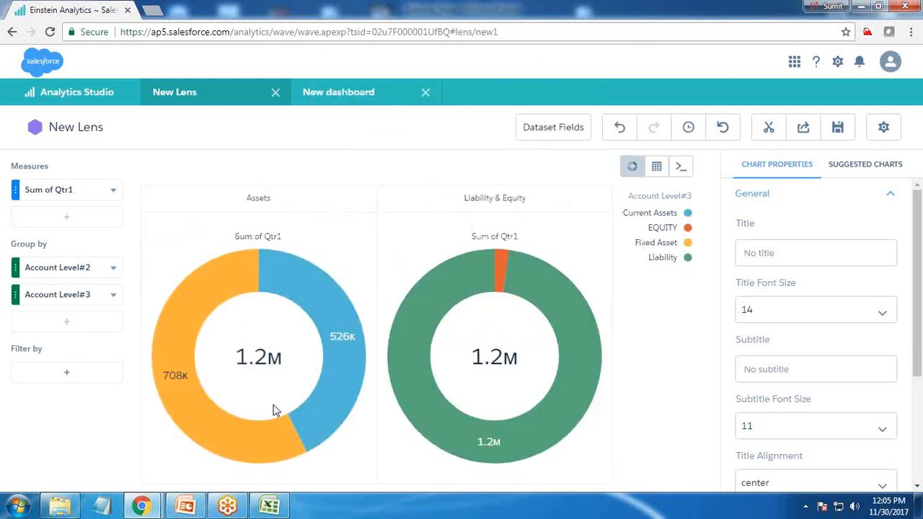
pyautogui.click(63, 372)
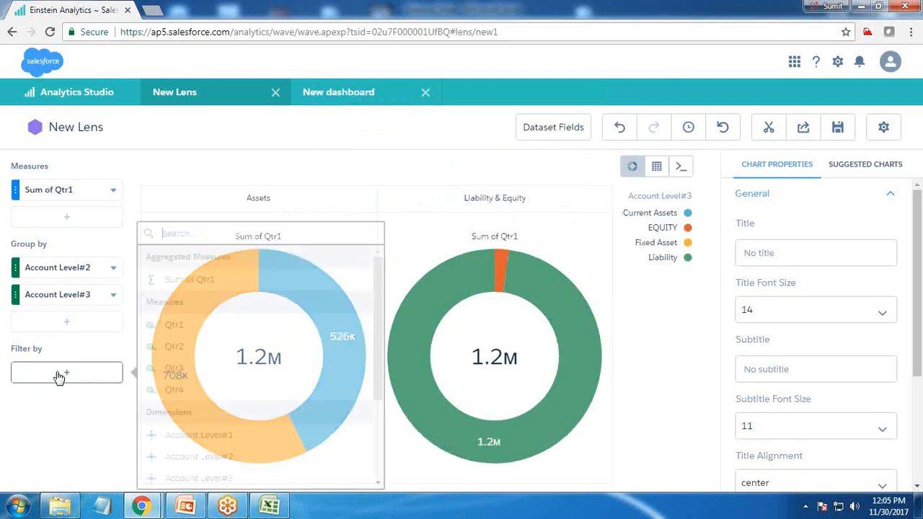
pyautogui.click(204, 483)
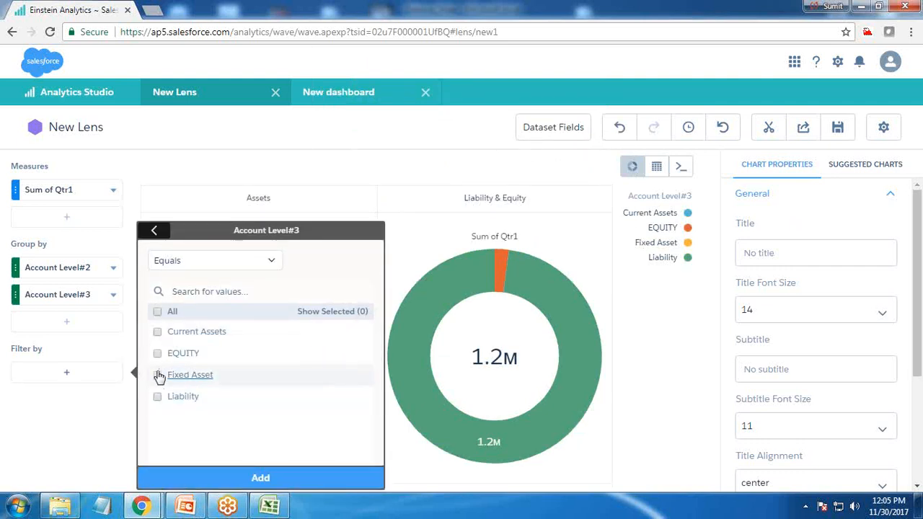
pyautogui.click(157, 333)
pyautogui.click(158, 375)
pyautogui.click(257, 478)
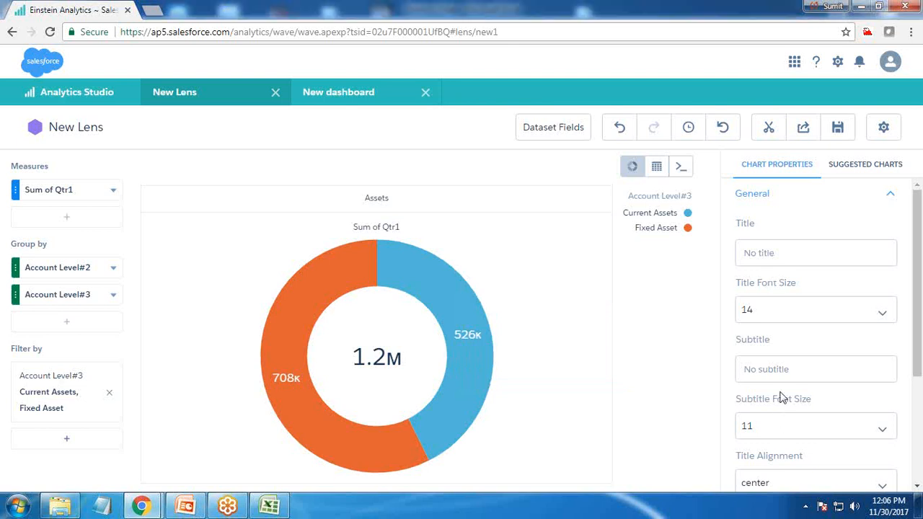
# Step: Show the donut chart's values as Percentage and hide its measure title
pyautogui.scroll(-3, 786, 400)
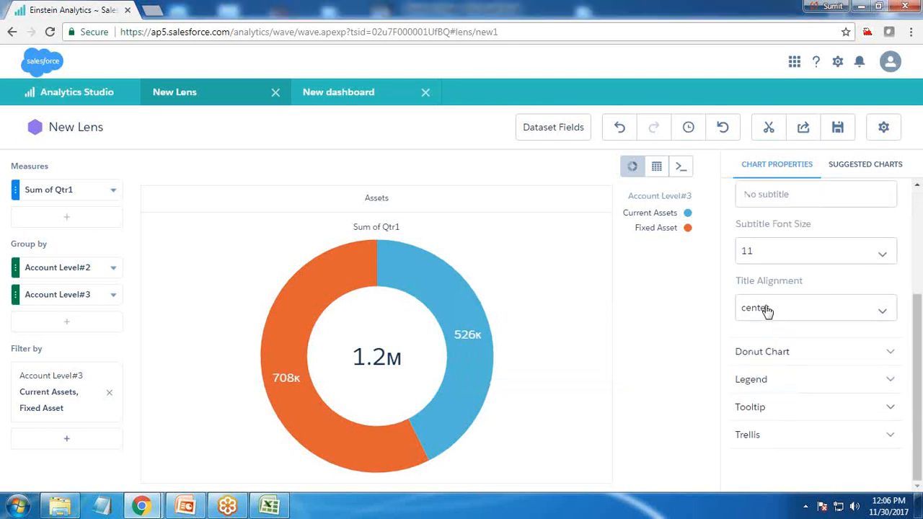
pyautogui.click(766, 351)
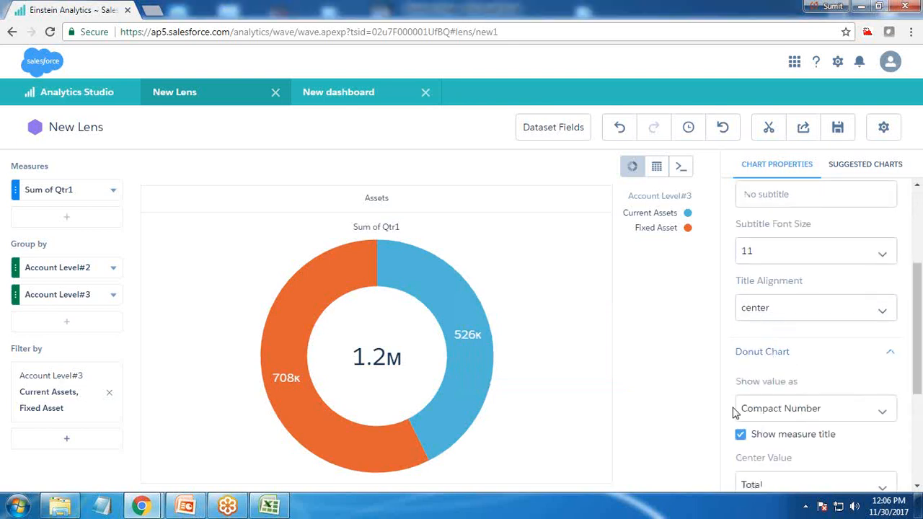
pyautogui.click(779, 409)
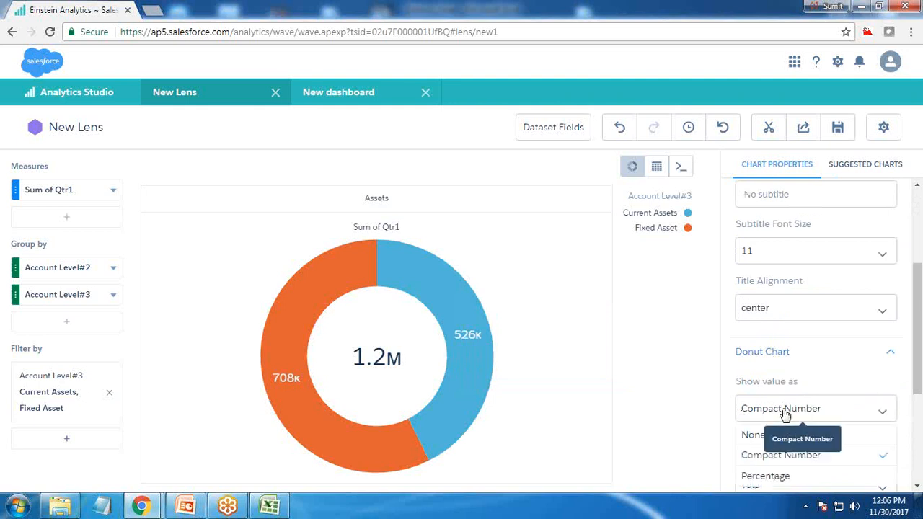
pyautogui.scroll(-1, 786, 414)
pyautogui.click(772, 342)
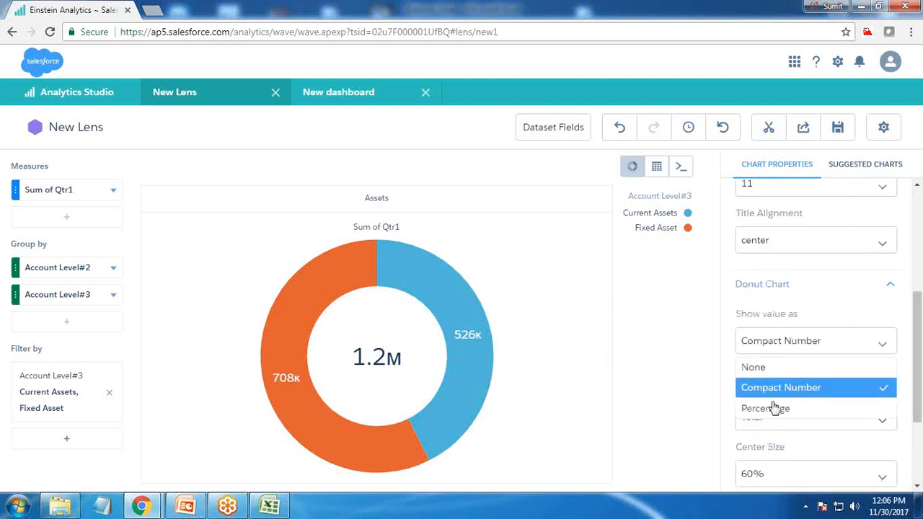
pyautogui.click(766, 409)
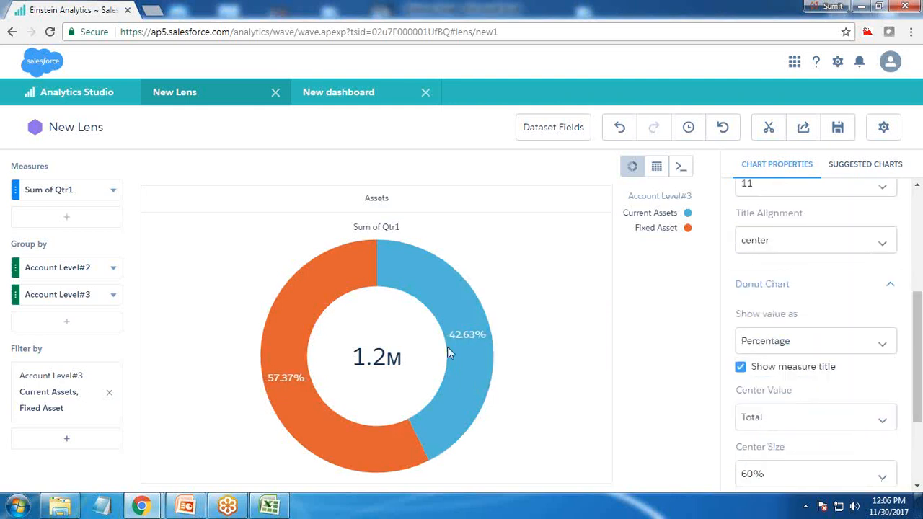
pyautogui.click(740, 367)
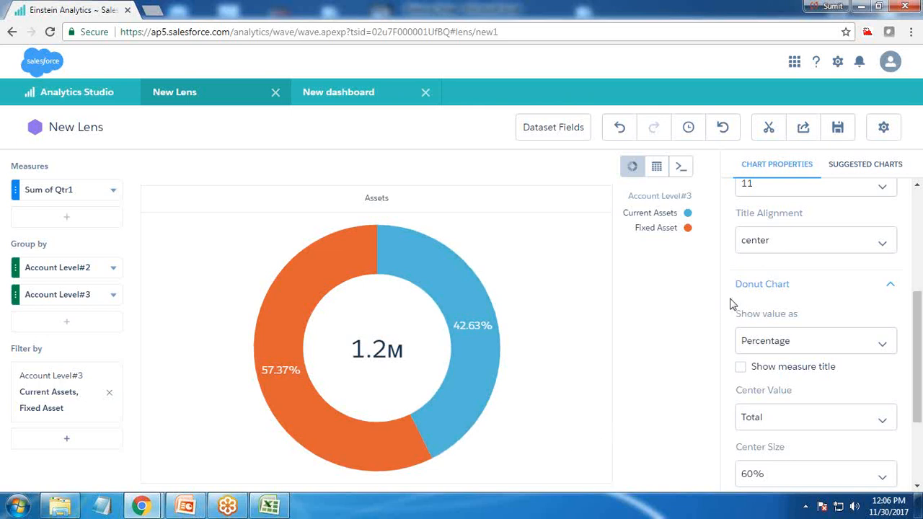
# Step: Try donut center sizes of 40% and 50%, and set the center size back to 60%
pyautogui.scroll(-3, 789, 354)
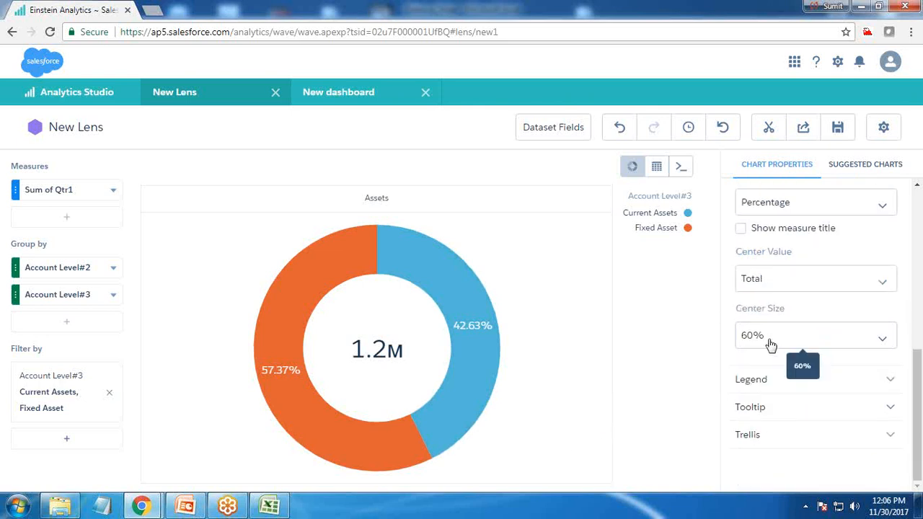
pyautogui.click(770, 345)
pyautogui.click(765, 451)
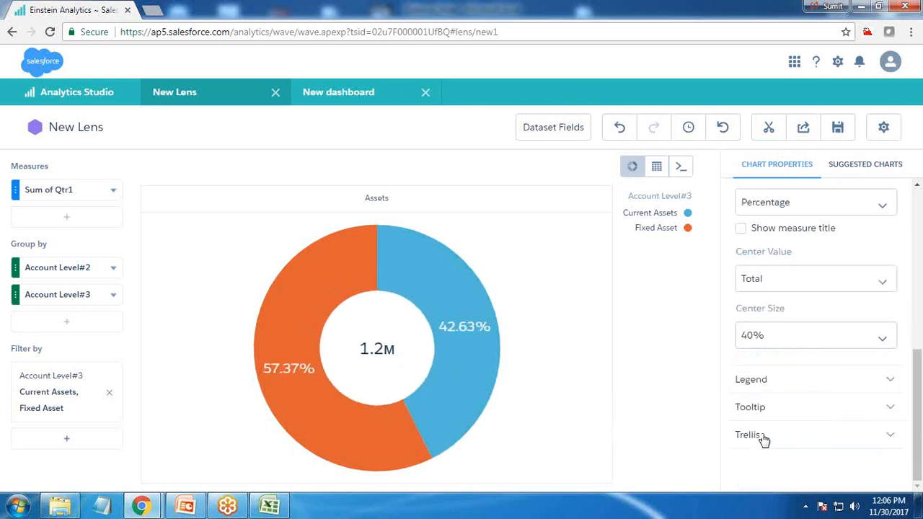
pyautogui.click(764, 337)
pyautogui.click(761, 464)
pyautogui.click(768, 339)
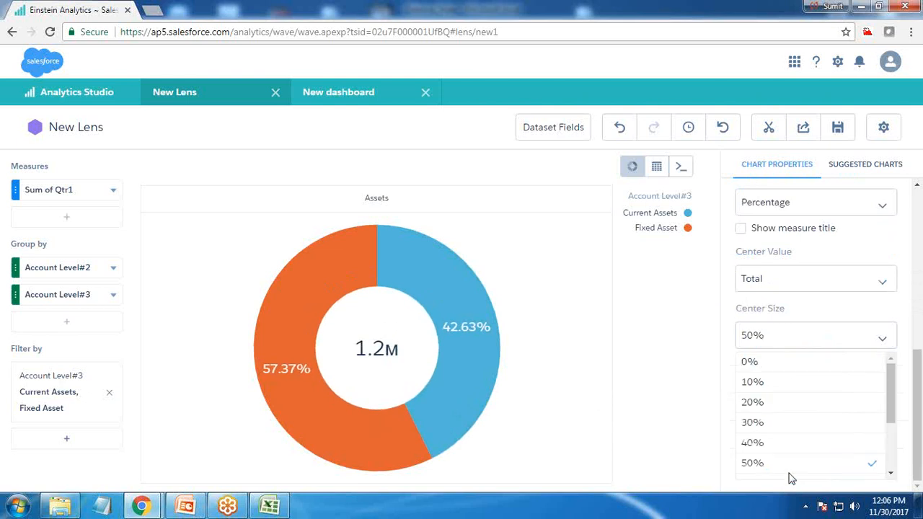
pyautogui.scroll(-2, 767, 428)
pyautogui.click(766, 414)
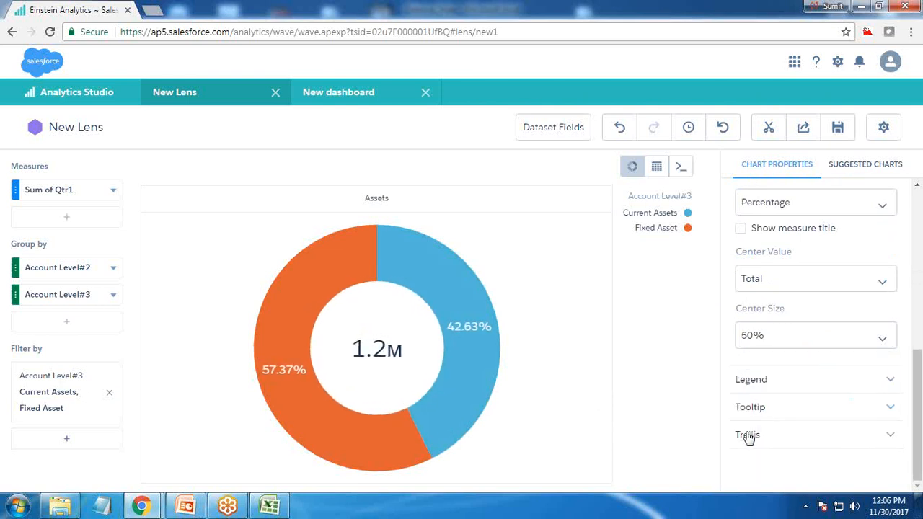
# Step: Set the donut chart's legend position to bottom-center and hide the legend header
pyautogui.click(767, 381)
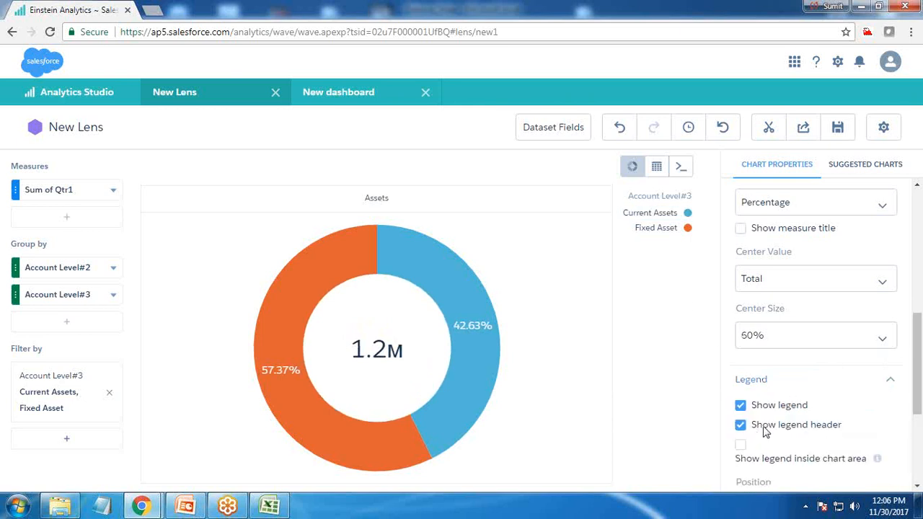
pyautogui.scroll(-1, 765, 430)
pyautogui.click(773, 455)
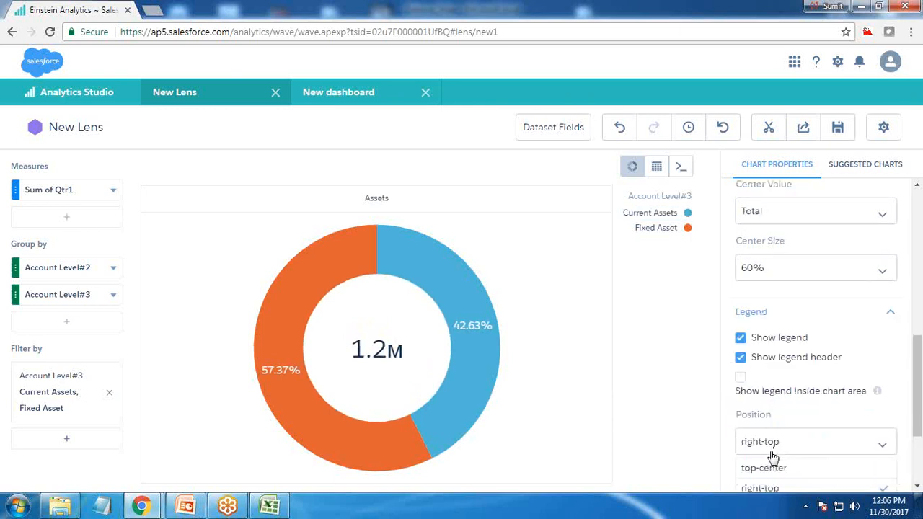
pyautogui.scroll(-2, 766, 469)
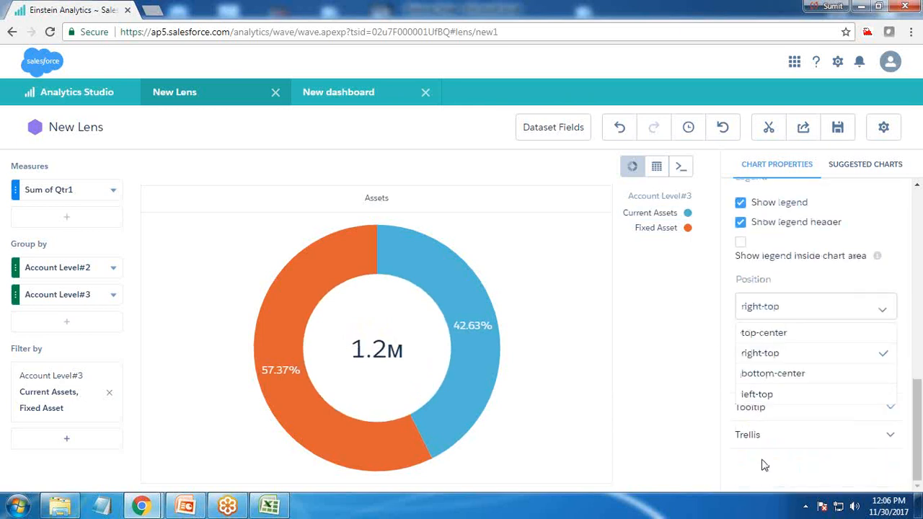
pyautogui.click(771, 380)
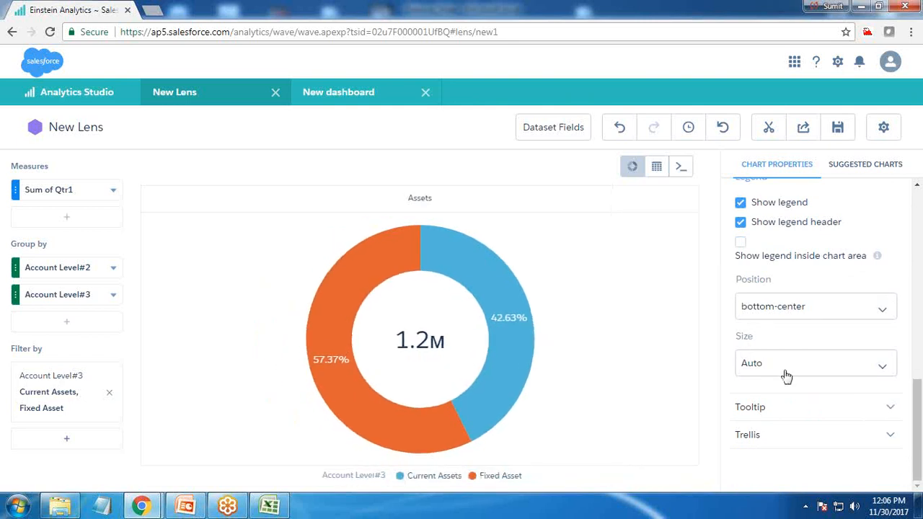
pyautogui.scroll(1, 785, 375)
pyautogui.click(740, 291)
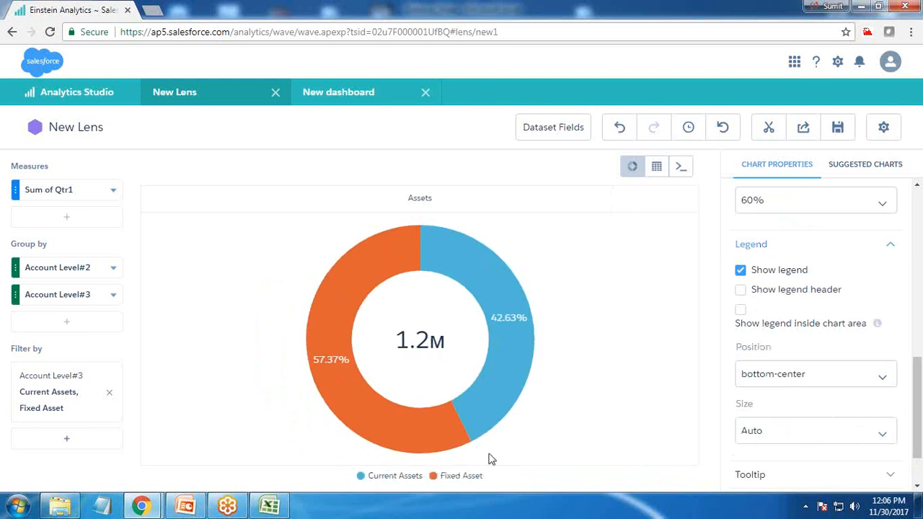
# Step: Try the chart title "Asset Calculation for Qtr1" on the donut and clear the title again
pyautogui.scroll(10, 775, 295)
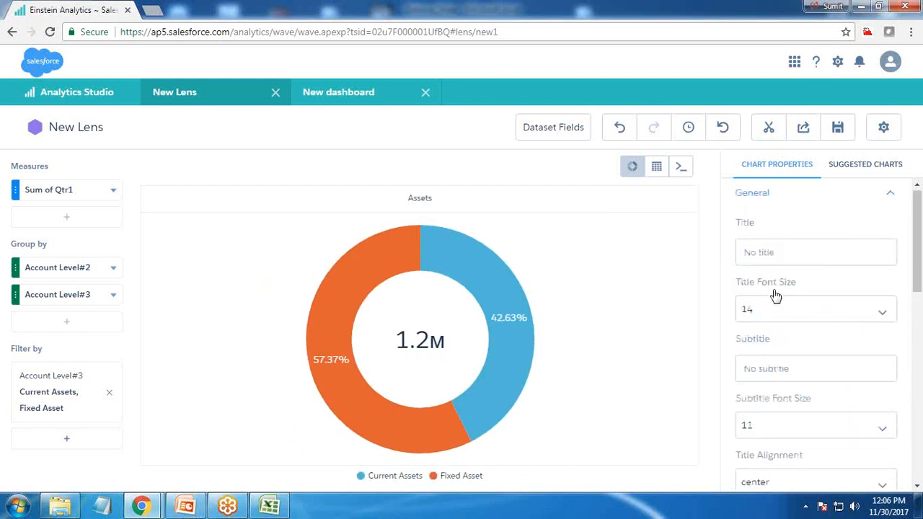
pyautogui.click(765, 253)
pyautogui.write('Assetrt')
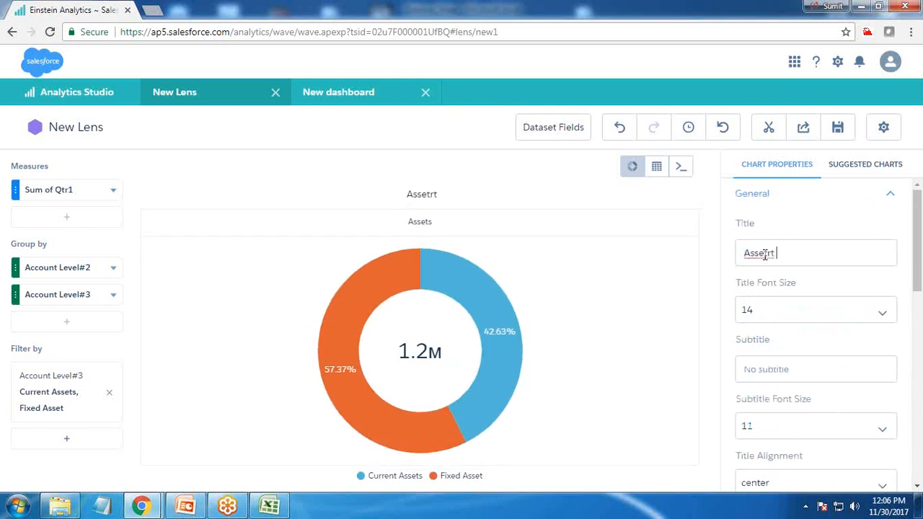
pyautogui.press('BackSpace')
pyautogui.press('BackSpace')
pyautogui.write('Calculation for')
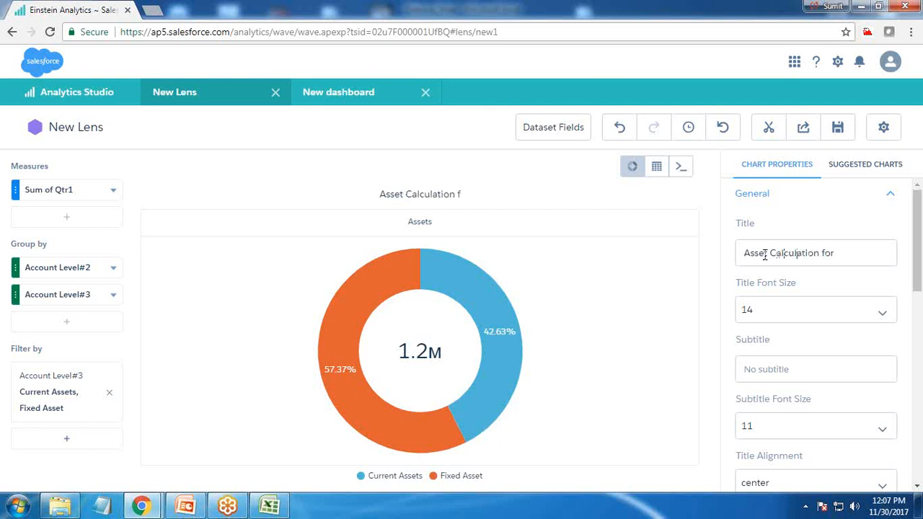
pyautogui.write(' Qtr1')
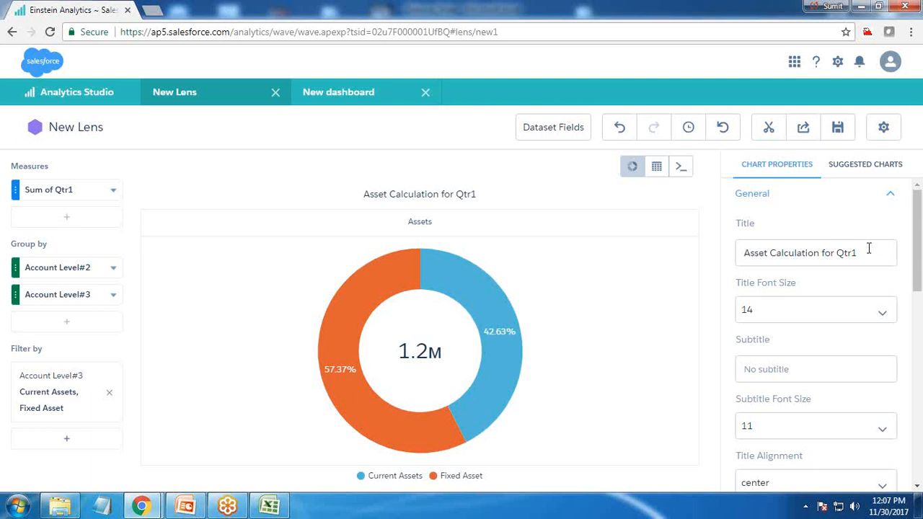
pyautogui.tripleClick(745, 252)
pyautogui.press('BackSpace')
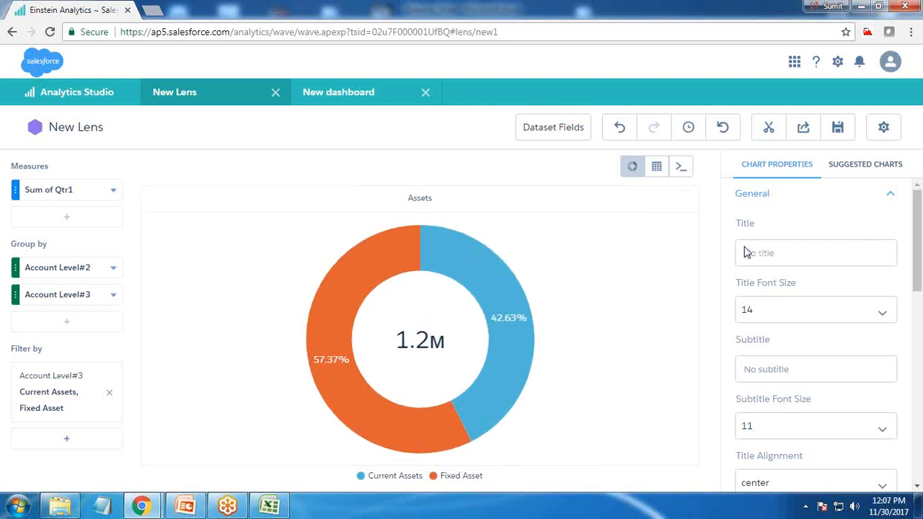
# Step: Clip the Assets donut chart to the designer with the label Step3 and check the dashboard's step list
pyautogui.click(768, 127)
pyautogui.write('Step3')
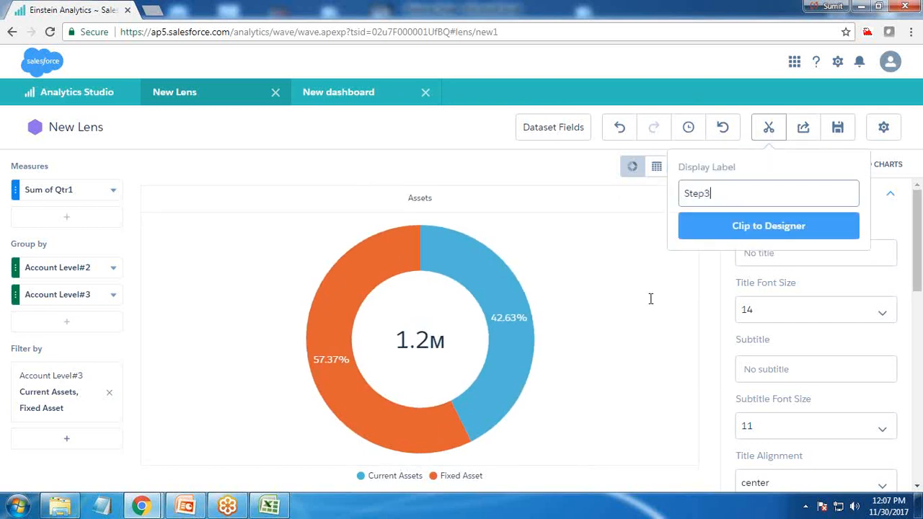
pyautogui.press('Return')
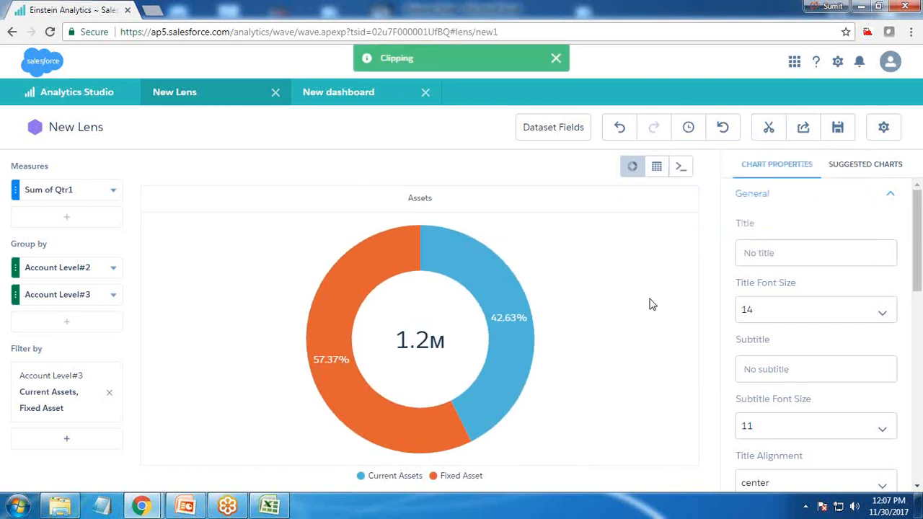
pyautogui.click(335, 97)
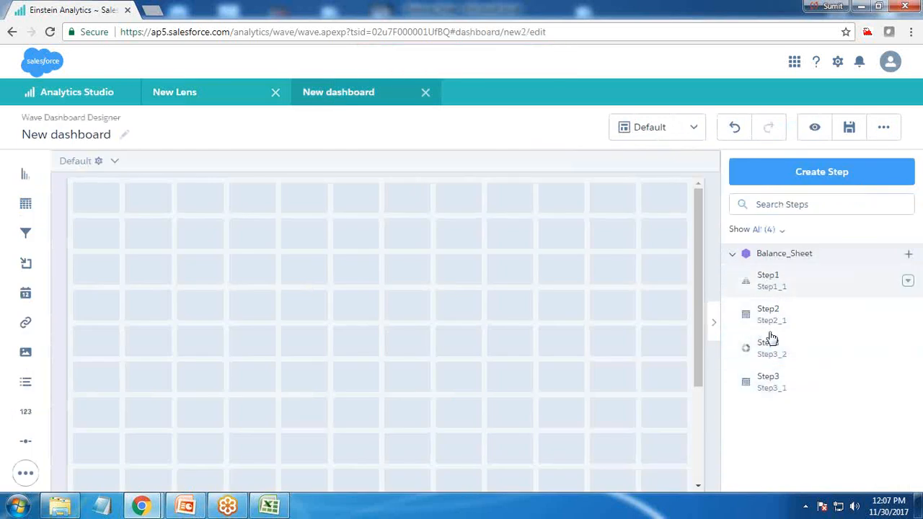
# Step: Replace the lens's Account Level#3 filter with one that includes EQUITY and Liability
pyautogui.click(207, 92)
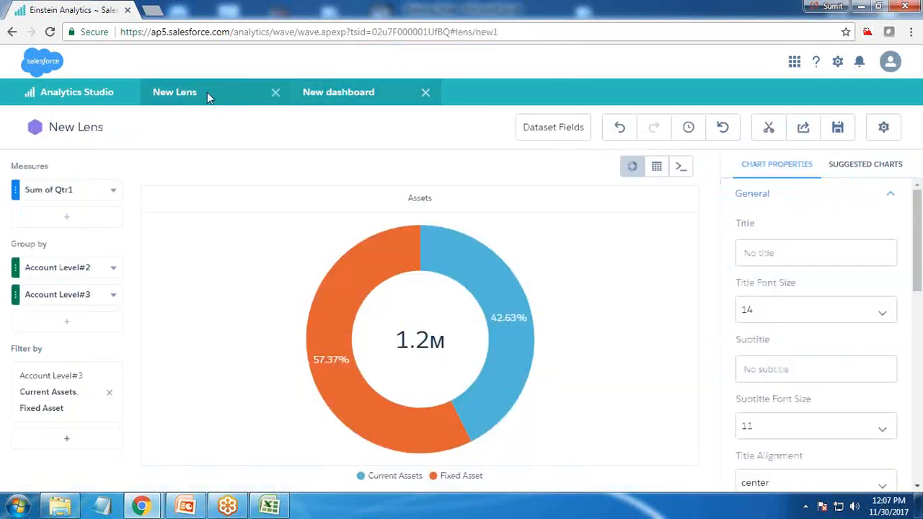
pyautogui.click(109, 396)
pyautogui.click(66, 372)
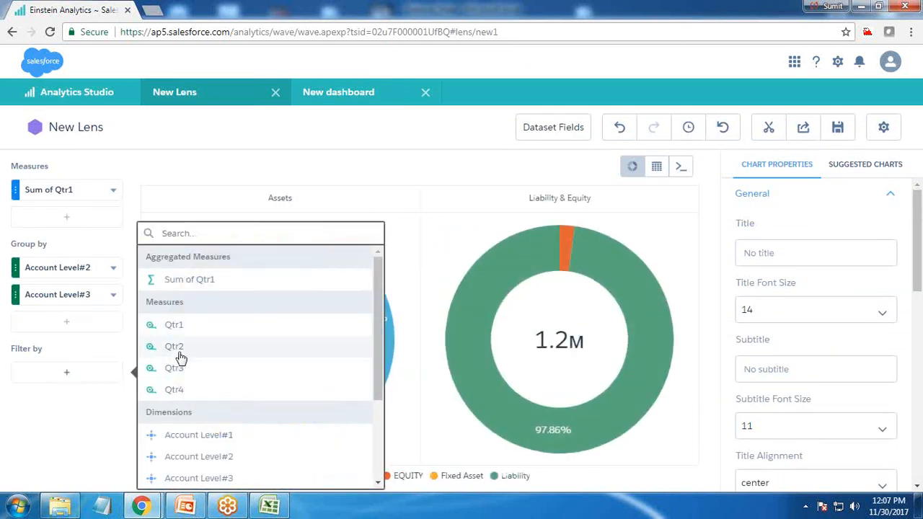
pyautogui.click(202, 478)
pyautogui.click(157, 353)
pyautogui.click(157, 397)
pyautogui.click(249, 478)
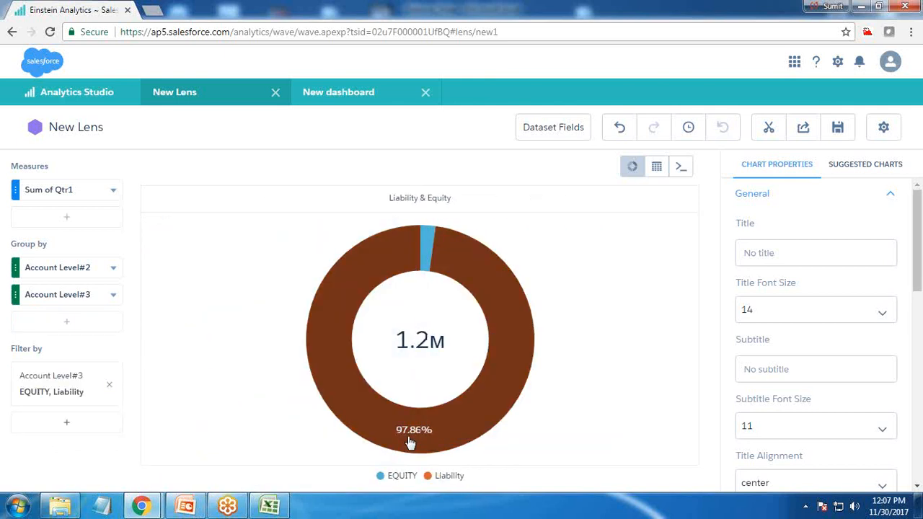
# Step: Try a center size of 50% on the Liability & Equity donut and set it back to 60%
pyautogui.moveTo(429, 242)
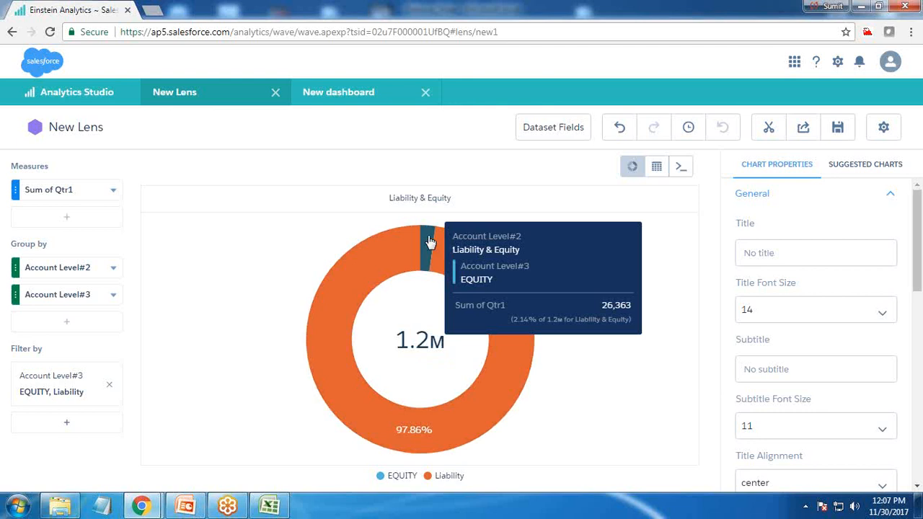
pyautogui.scroll(-6, 820, 450)
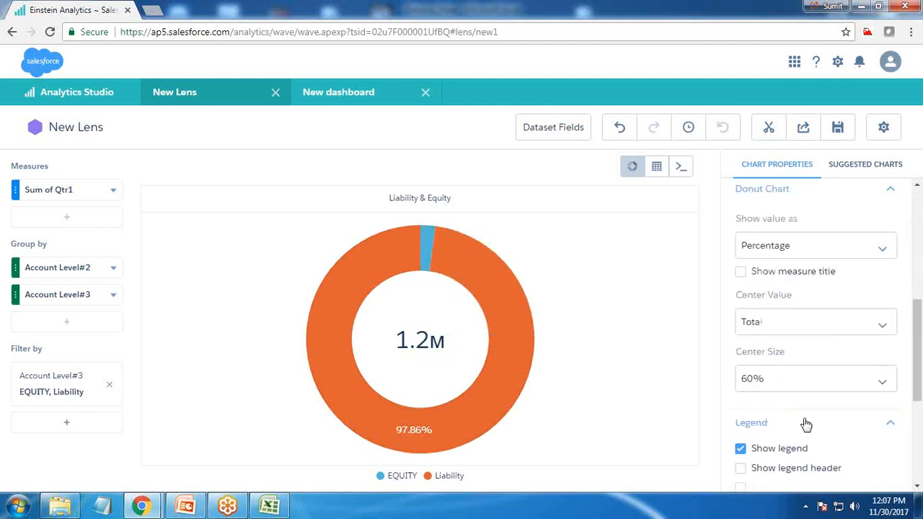
pyautogui.scroll(-1, 806, 424)
pyautogui.click(779, 312)
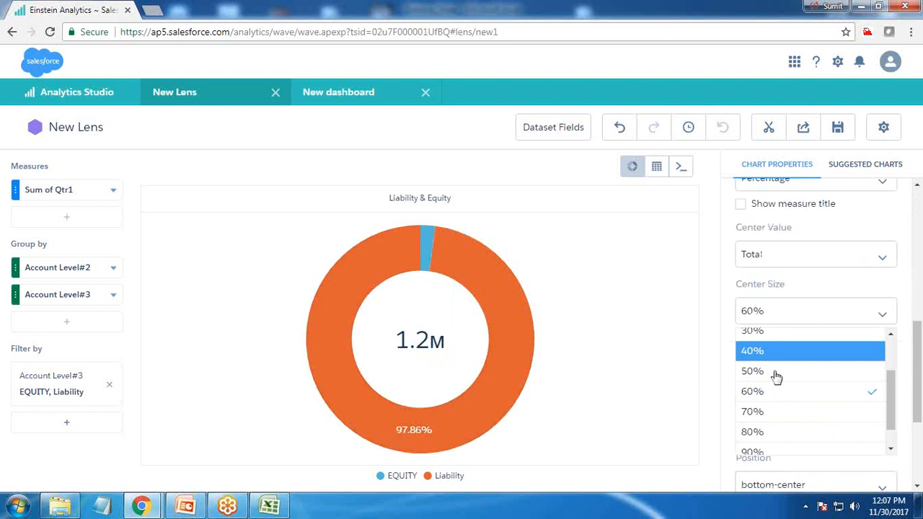
pyautogui.click(760, 371)
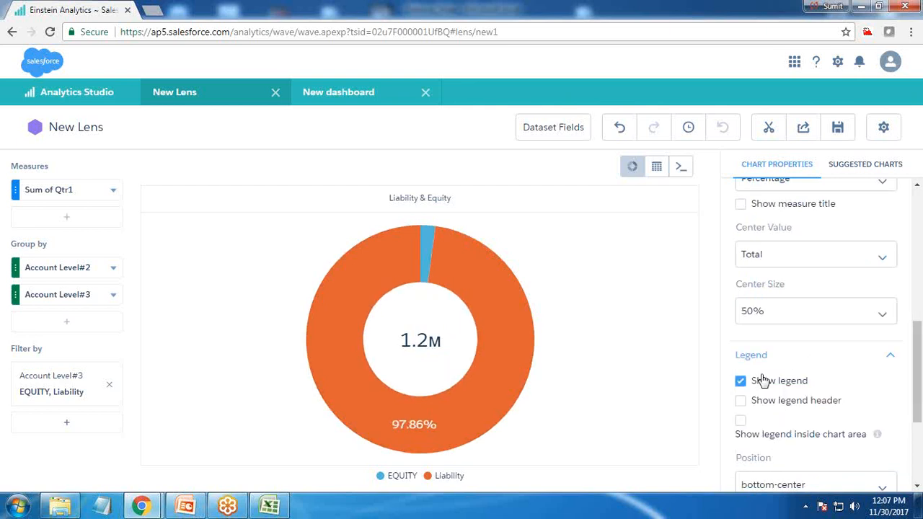
pyautogui.click(764, 311)
pyautogui.click(754, 391)
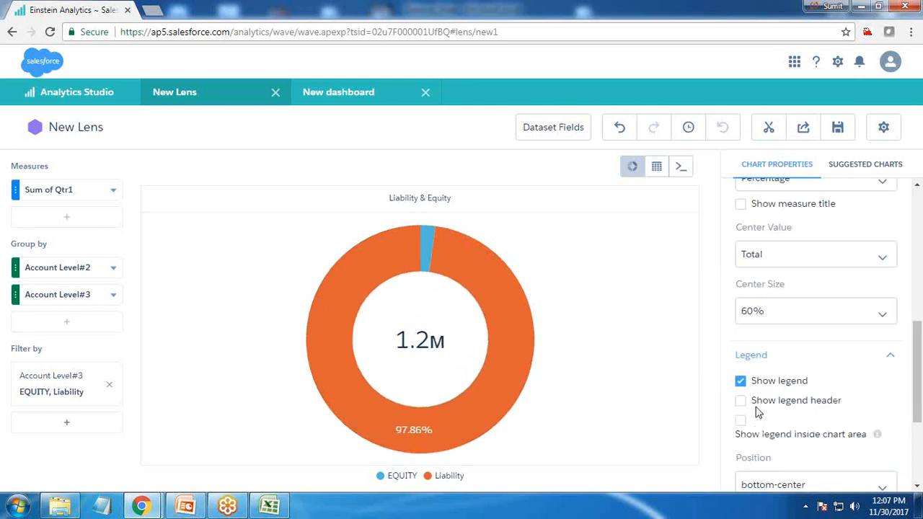
# Step: Try showing the donut's measure title, hide it again, and reselect Percentage for the displayed values
pyautogui.scroll(-2, 779, 410)
pyautogui.scroll(3, 781, 411)
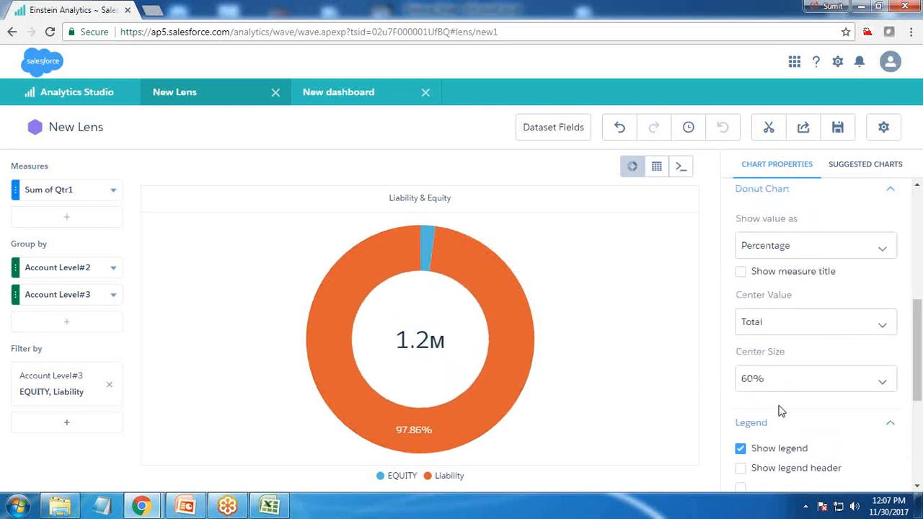
pyautogui.scroll(1, 750, 310)
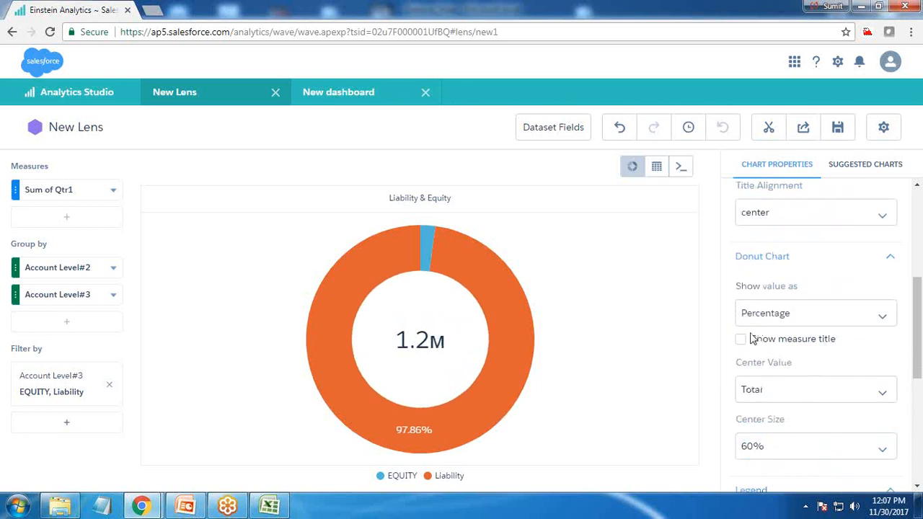
pyautogui.click(745, 341)
pyautogui.click(743, 340)
pyautogui.click(749, 316)
pyautogui.click(771, 382)
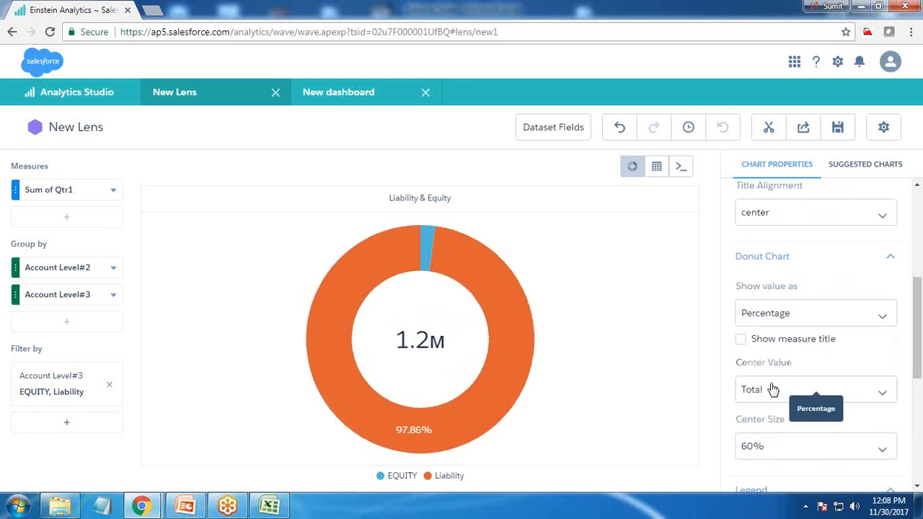
pyautogui.scroll(-5, 808, 390)
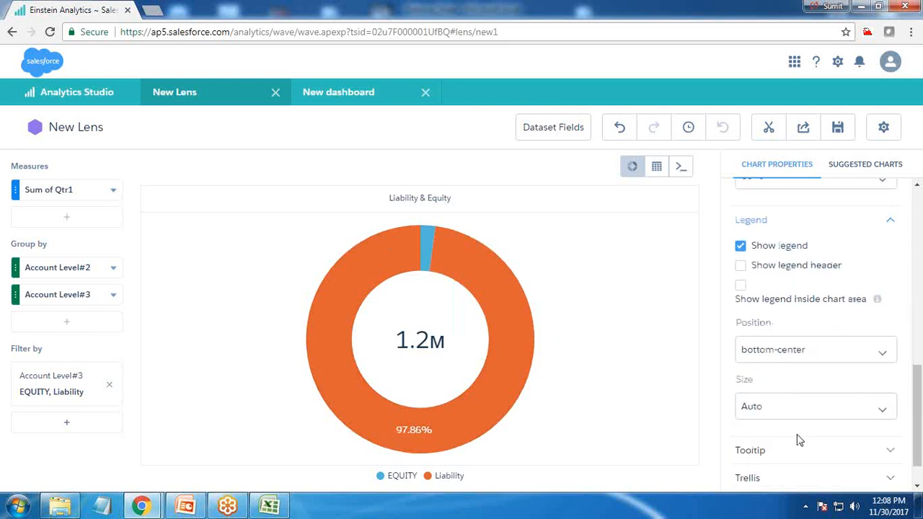
# Step: Clip the Liability & Equity donut chart to the designer with the label Step4
pyautogui.moveTo(501, 304)
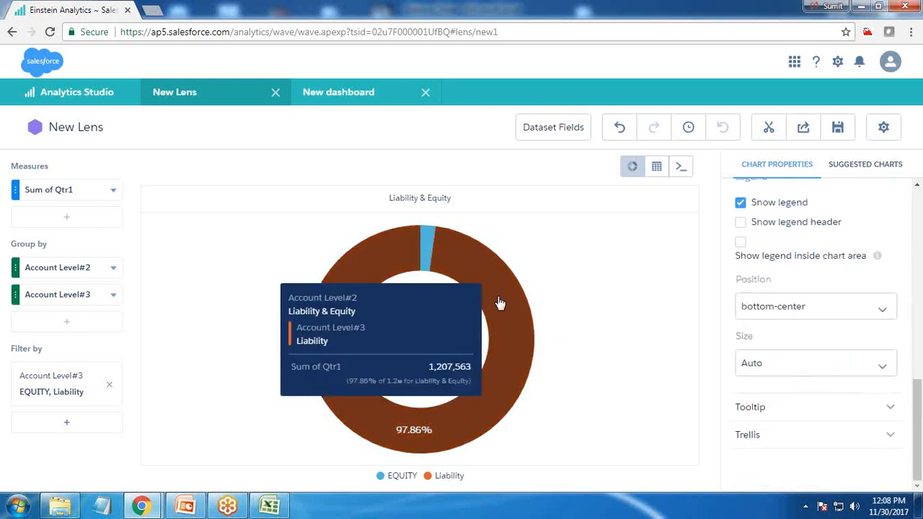
pyautogui.click(768, 130)
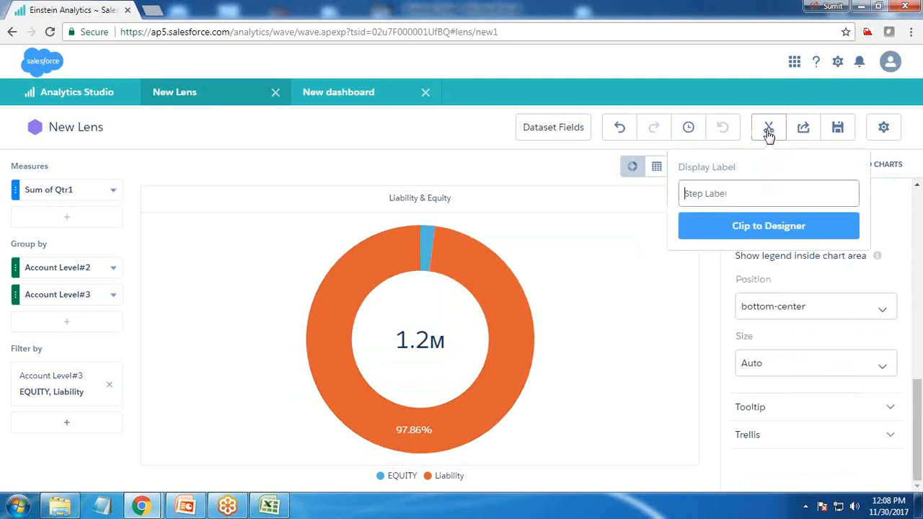
pyautogui.write('Ste')
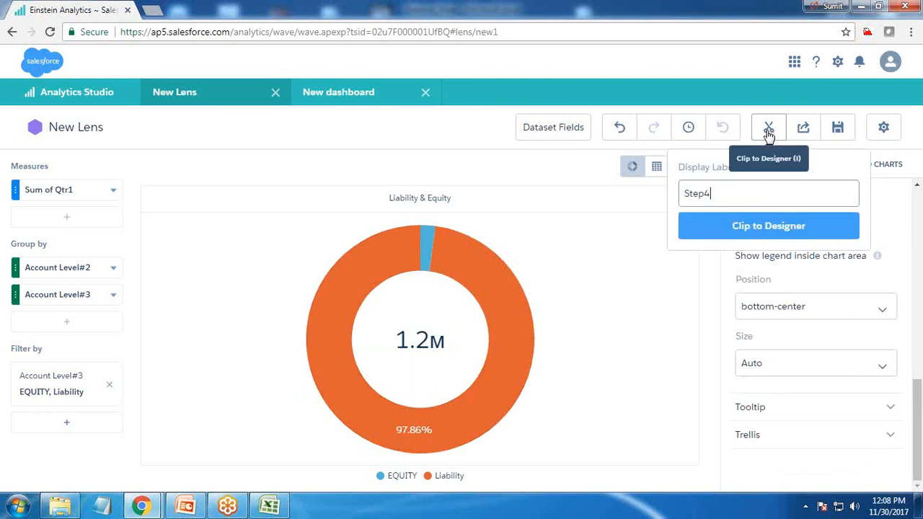
pyautogui.write('p4')
pyautogui.click(755, 226)
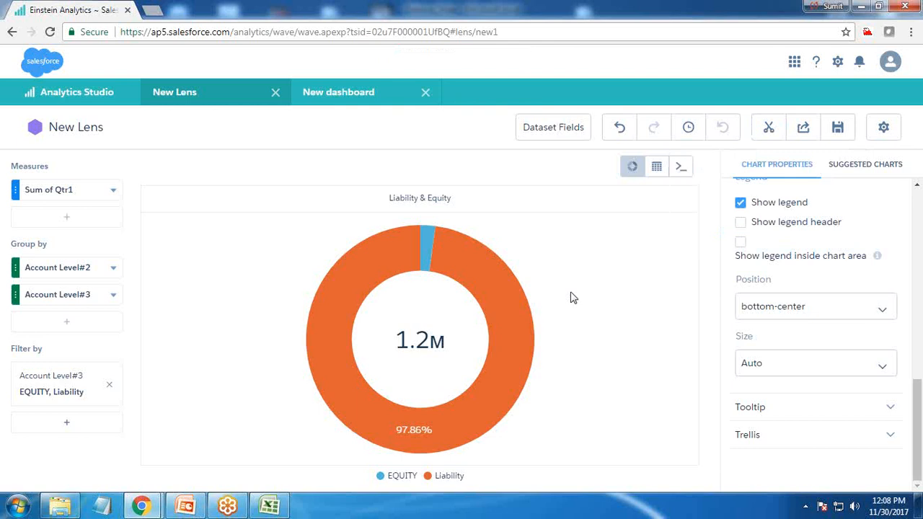
# Step: Place the Step1 pyramid chart on the new dashboard, spanning the first five grid columns
pyautogui.click(353, 98)
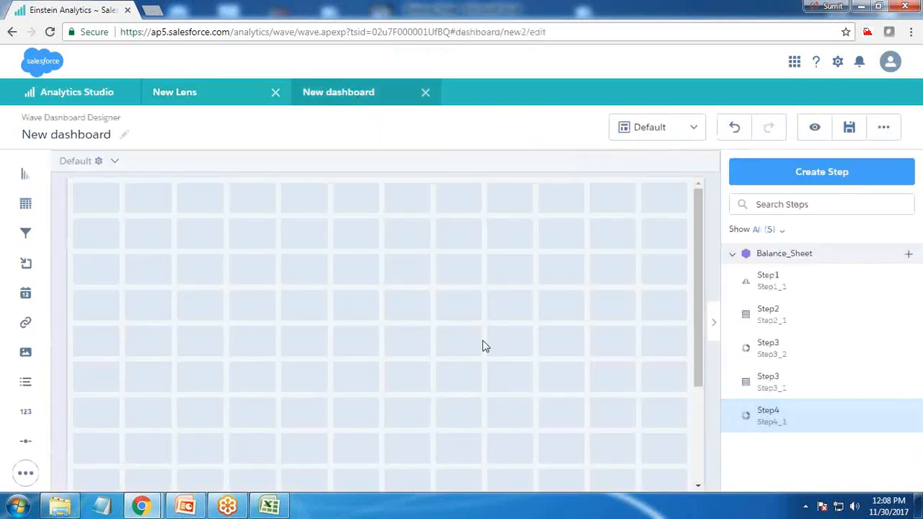
pyautogui.moveTo(768, 284); pyautogui.dragTo(299, 438)
pyautogui.moveTo(204, 359); pyautogui.dragTo(204, 340)
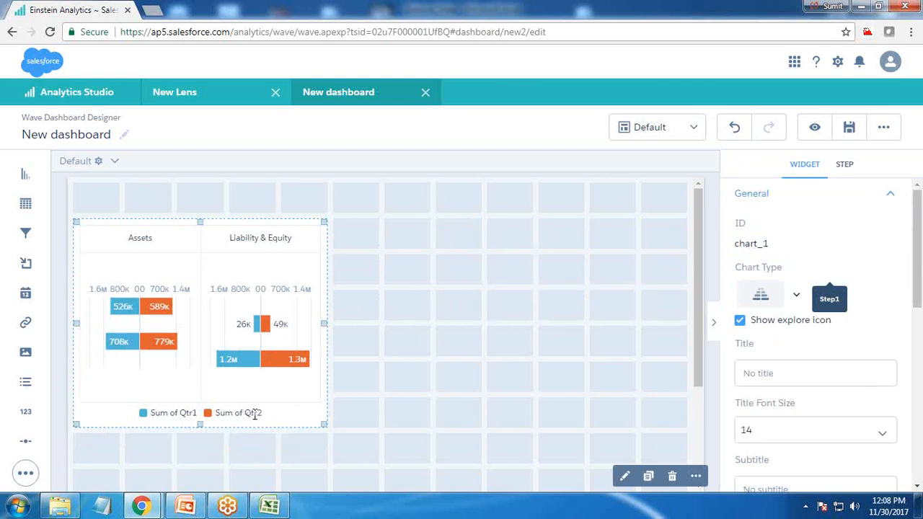
# Step: Add the Step2 table to the dashboard and move it beneath the pyramid chart
pyautogui.click(713, 323)
pyautogui.moveTo(766, 324); pyautogui.dragTo(658, 395)
pyautogui.scroll(-1, 427, 395)
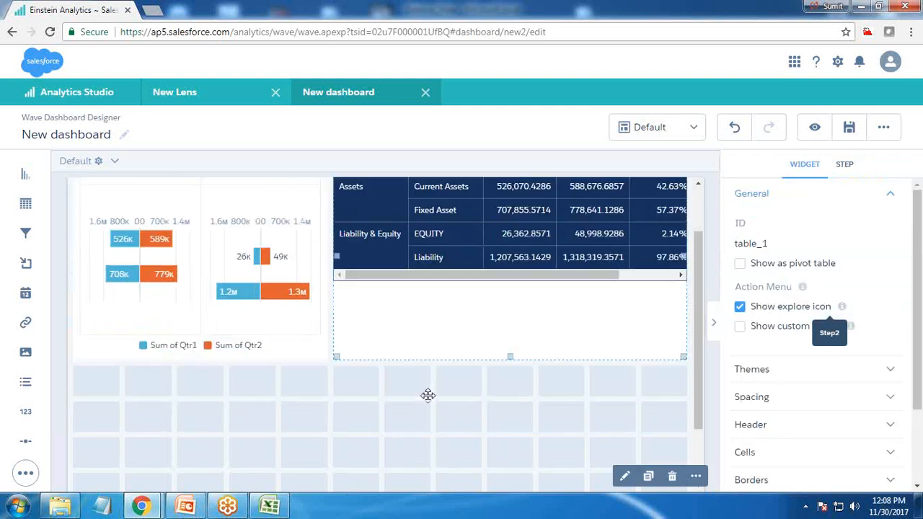
pyautogui.moveTo(481, 238); pyautogui.dragTo(228, 292)
# Step: Resize the table widget to nine grid columns wide and four rows high
pyautogui.moveTo(425, 409); pyautogui.dragTo(553, 385)
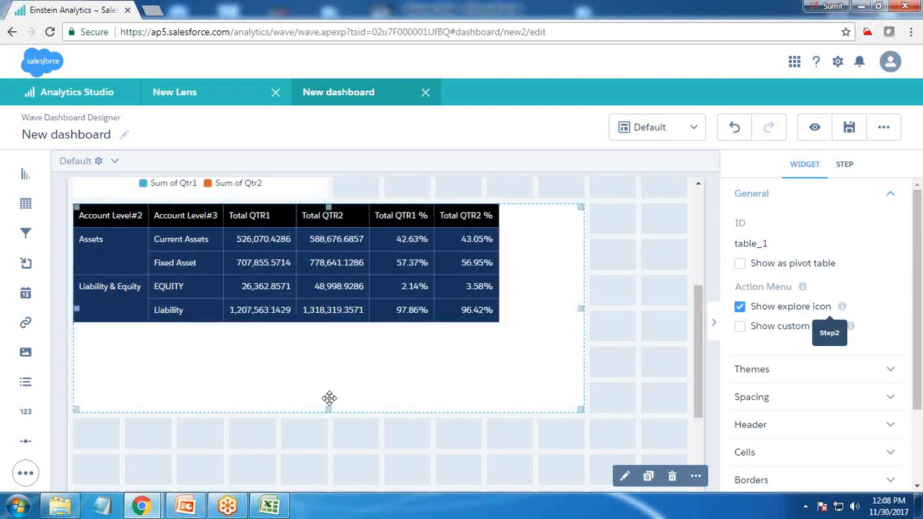
pyautogui.moveTo(325, 410); pyautogui.dragTo(324, 319)
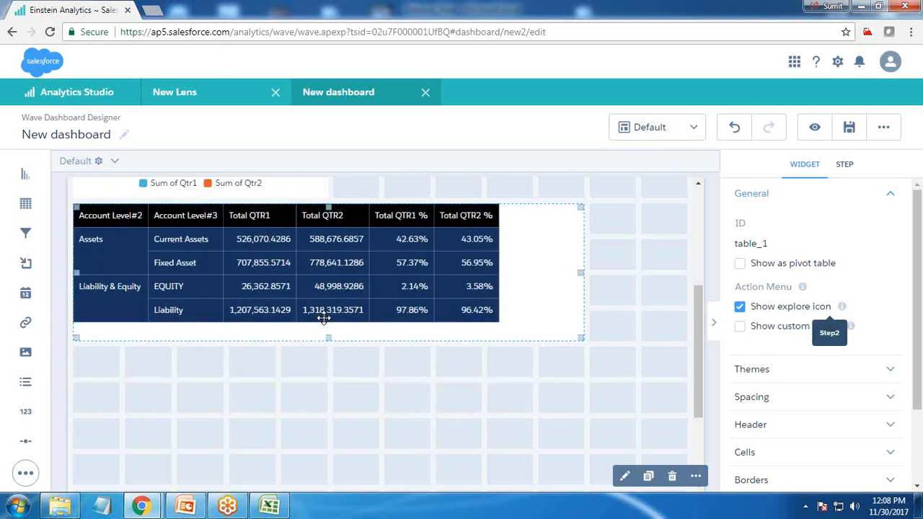
pyautogui.moveTo(581, 336); pyautogui.dragTo(515, 330)
# Step: Place the Step3 Assets donut chart beside the pyramid chart and enlarge it to four grid columns wide
pyautogui.click(632, 410)
pyautogui.moveTo(766, 344); pyautogui.dragTo(548, 236)
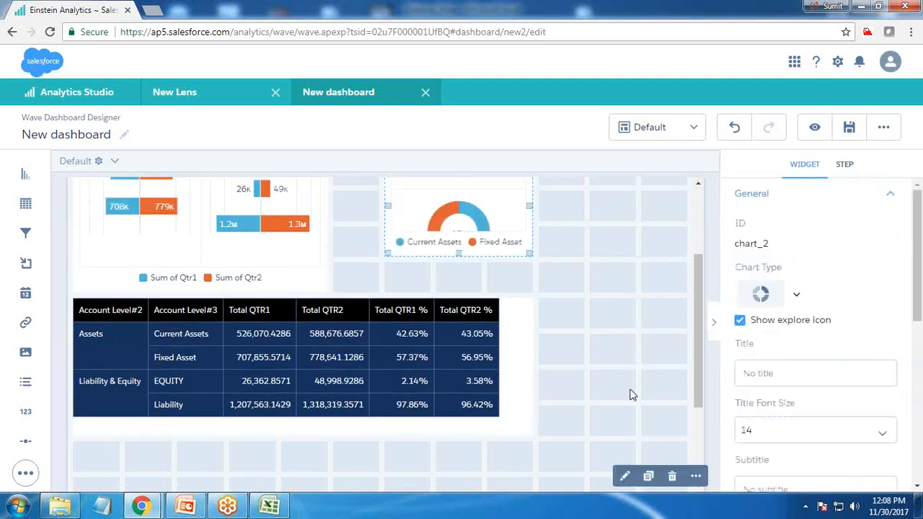
pyautogui.scroll(2, 466, 347)
pyautogui.moveTo(466, 347); pyautogui.dragTo(416, 275)
pyautogui.moveTo(483, 321); pyautogui.dragTo(515, 384)
# Step: Move the Assets donut chart beneath the table, aligned with the first grid column
pyautogui.scroll(-2, 577, 354)
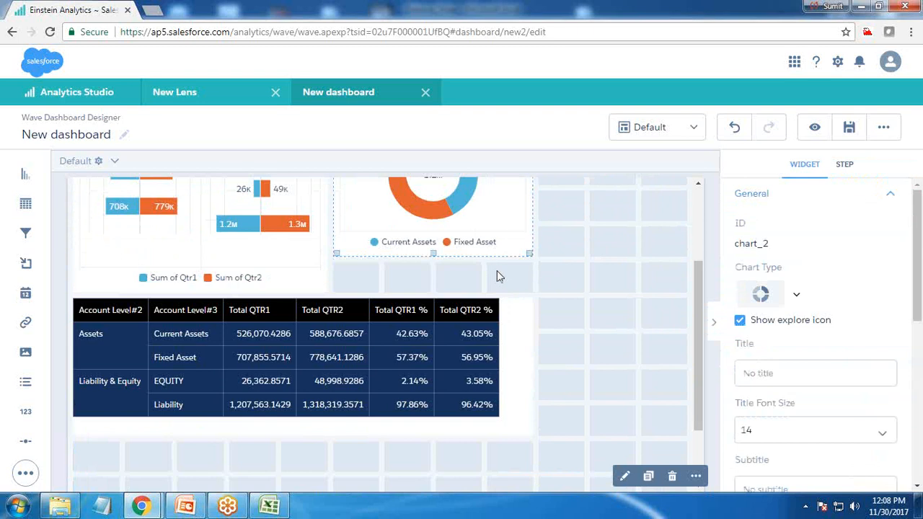
pyautogui.scroll(-1, 570, 359)
pyautogui.scroll(3, 471, 245)
pyautogui.scroll(-2, 509, 247)
pyautogui.moveTo(448, 205); pyautogui.dragTo(224, 445)
# Step: Place the Step4 Liability & Equity donut chart beside the Assets donut, five grid columns wide
pyautogui.click(562, 388)
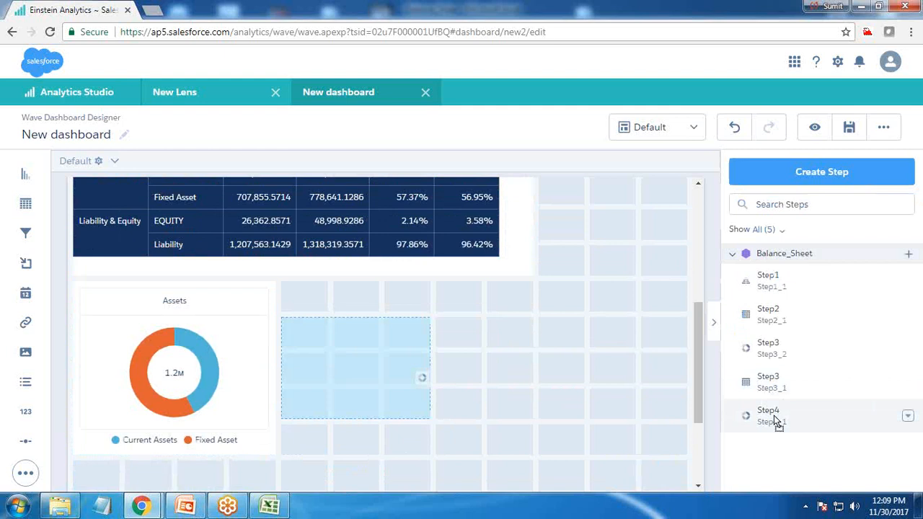
pyautogui.moveTo(772, 415); pyautogui.dragTo(487, 479)
pyautogui.moveTo(389, 382); pyautogui.dragTo(404, 368)
# Step: Enlarge the Assets and Liability & Equity donut widgets to six grid columns each, side by side at equal height
pyautogui.click(173, 373)
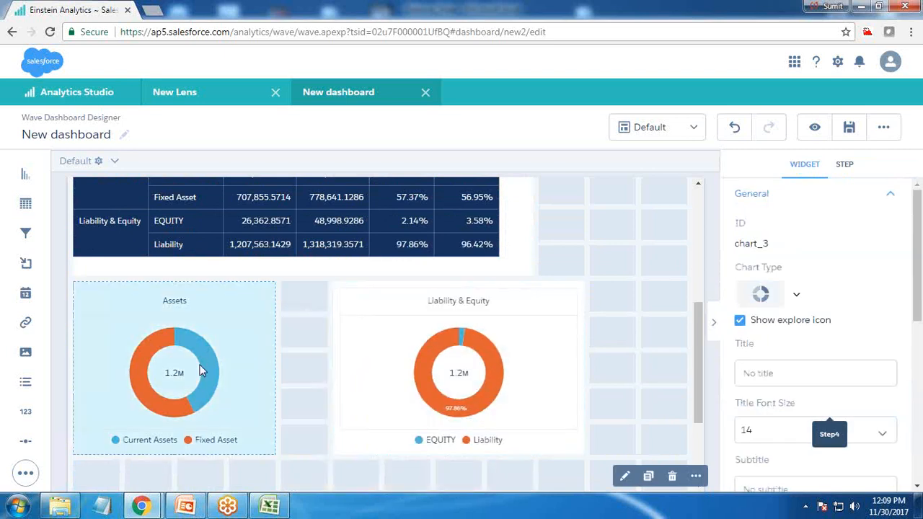
pyautogui.moveTo(272, 453); pyautogui.dragTo(309, 469)
pyautogui.scroll(-2, 324, 429)
pyautogui.click(424, 286)
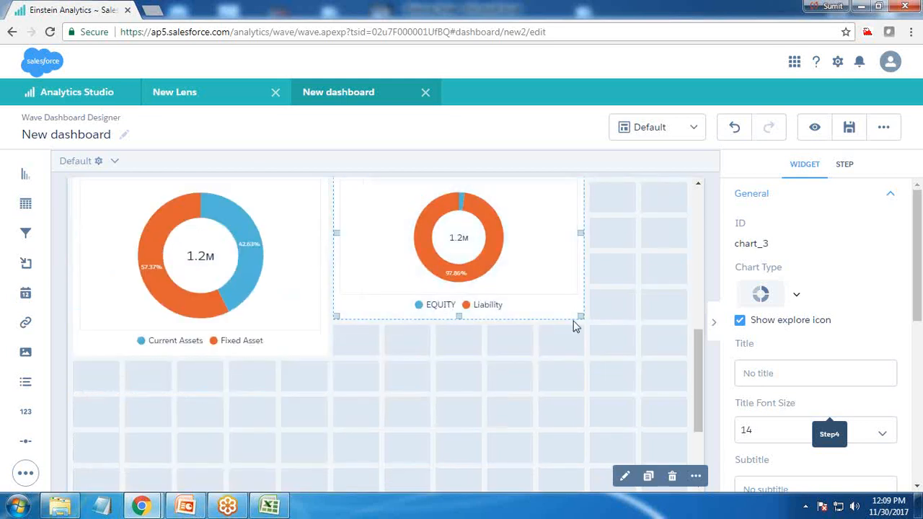
pyautogui.moveTo(574, 321); pyautogui.dragTo(614, 351)
pyautogui.moveTo(552, 296); pyautogui.dragTo(559, 299)
pyautogui.click(282, 289)
pyautogui.moveTo(320, 354); pyautogui.dragTo(373, 362)
pyautogui.click(372, 370)
# Step: Widen the table widget above the donut charts to eleven grid columns
pyautogui.scroll(5, 373, 365)
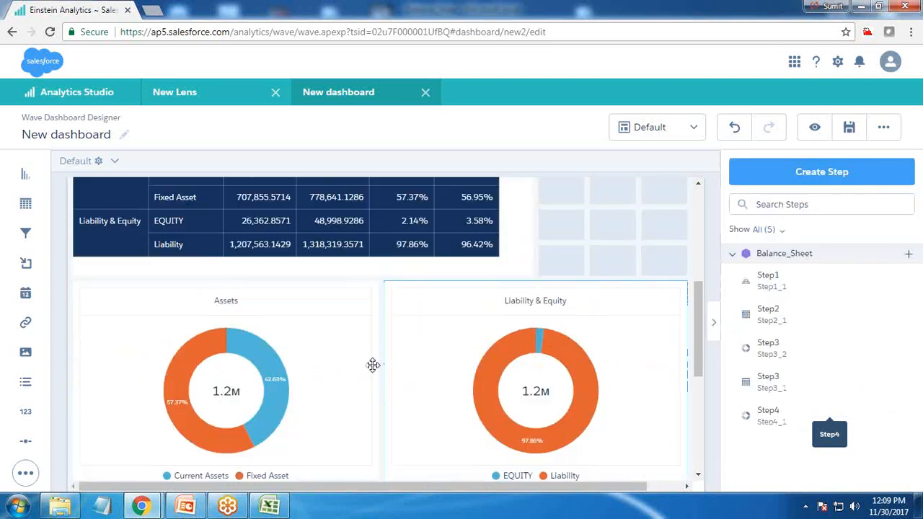
pyautogui.click(357, 293)
pyautogui.moveTo(511, 282); pyautogui.dragTo(604, 274)
# Step: Examine the table widget's spacing, cell and border properties
pyautogui.scroll(-2, 706, 359)
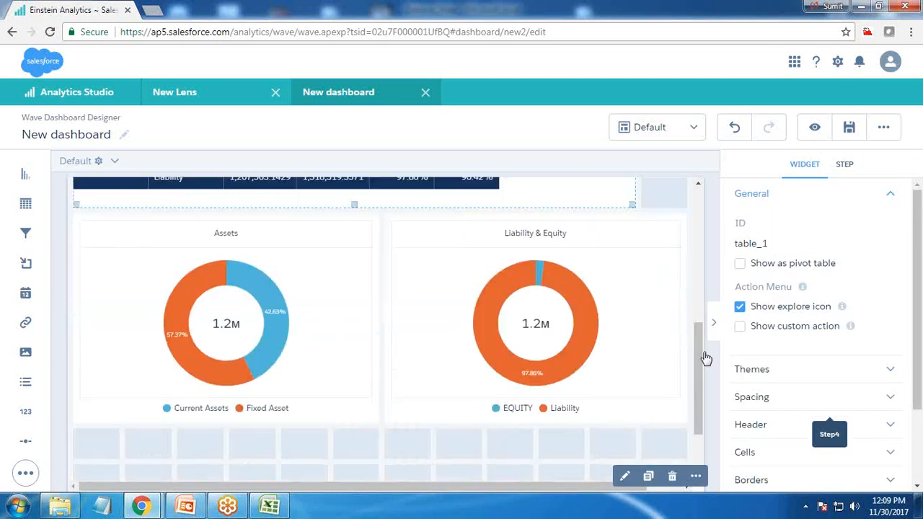
pyautogui.click(790, 402)
pyautogui.scroll(-2, 808, 422)
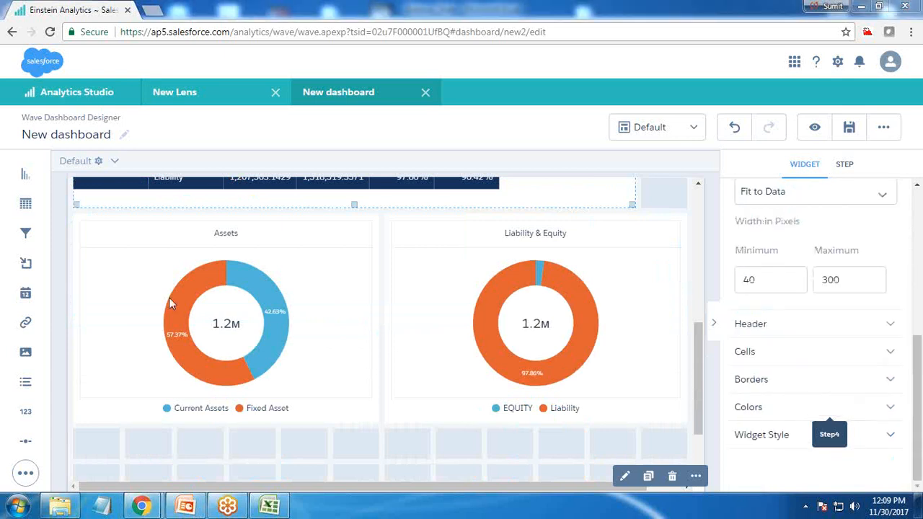
pyautogui.click(750, 352)
pyautogui.scroll(-3, 758, 358)
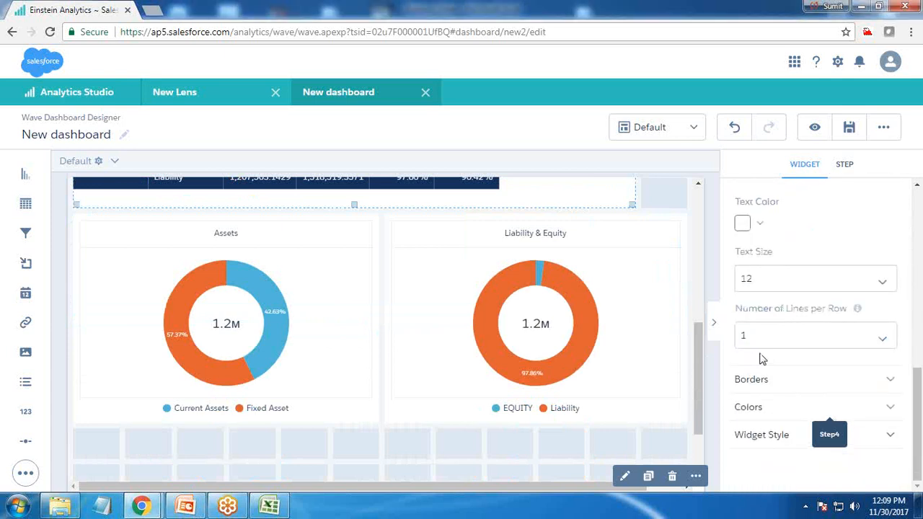
pyautogui.click(768, 382)
pyautogui.scroll(-4, 768, 385)
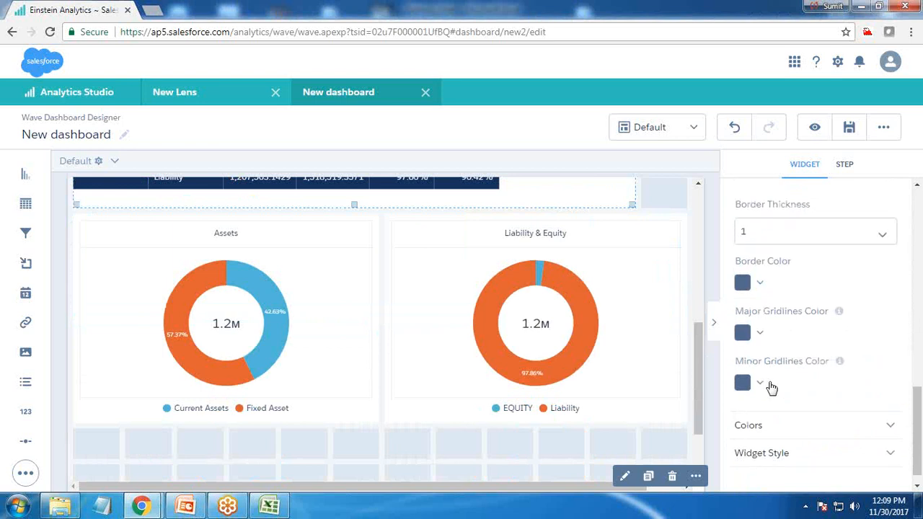
pyautogui.scroll(6, 770, 387)
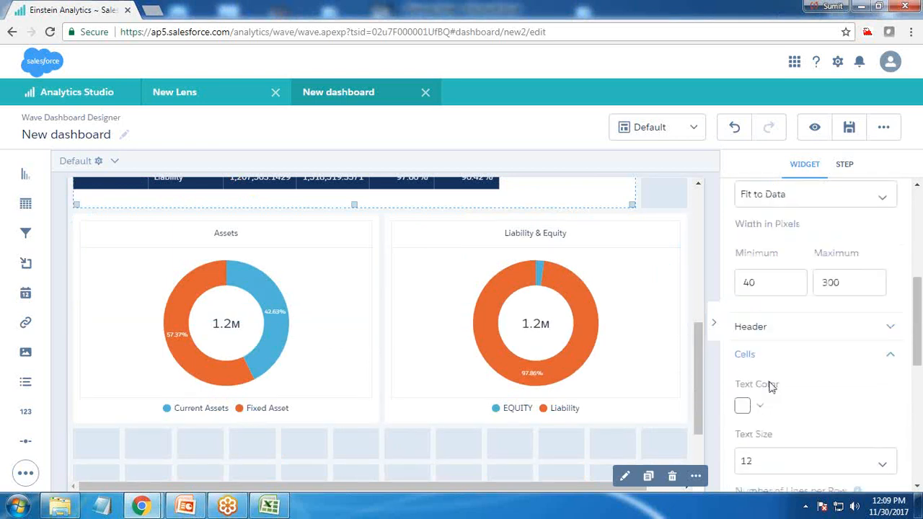
# Step: Set the table's column width to Fit to Widget and preview the dashboard
pyautogui.click(819, 339)
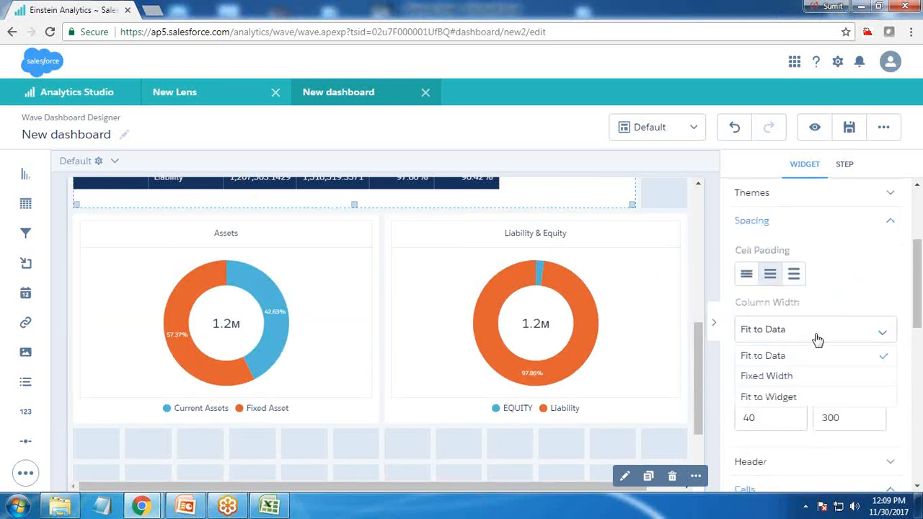
pyautogui.click(777, 397)
pyautogui.scroll(5, 431, 395)
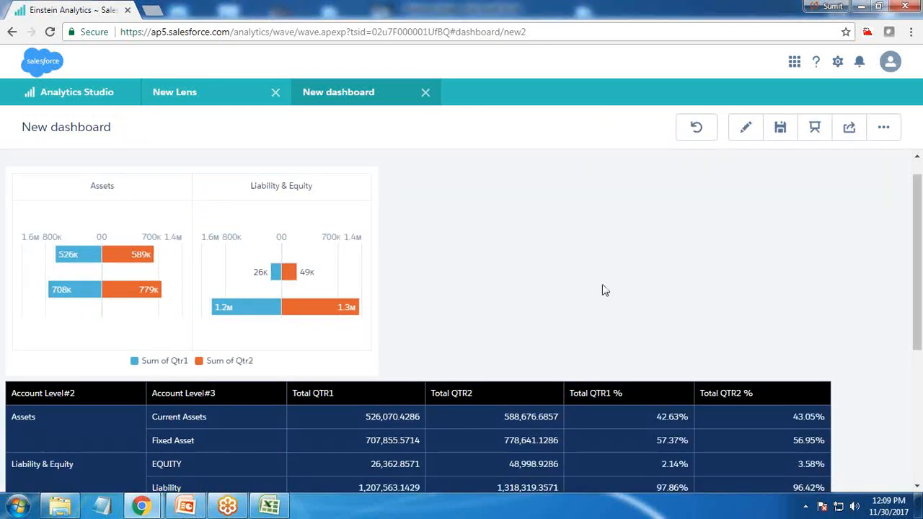
pyautogui.scroll(-3, 605, 292)
pyautogui.scroll(3, 605, 291)
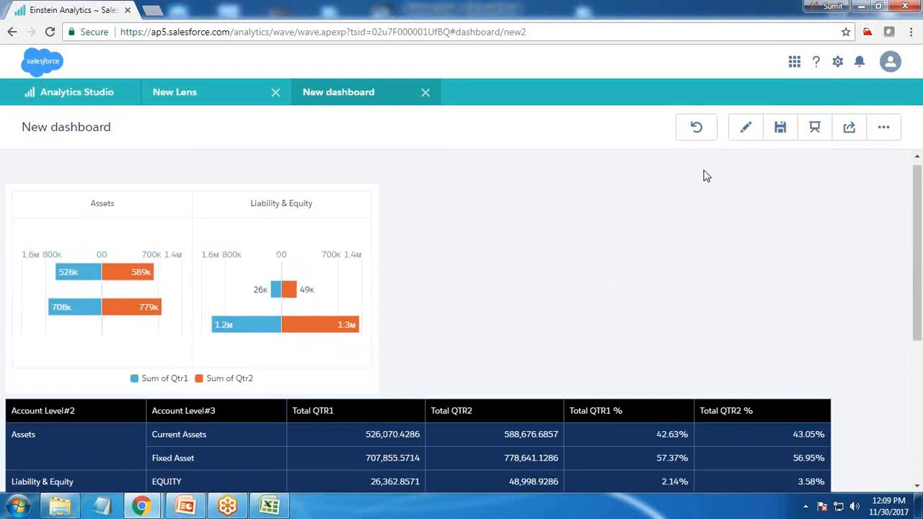
pyautogui.click(744, 127)
# Step: Move both donut charts above the table, with Liability & Equity in the first position and Assets beside it
pyautogui.scroll(-3, 429, 344)
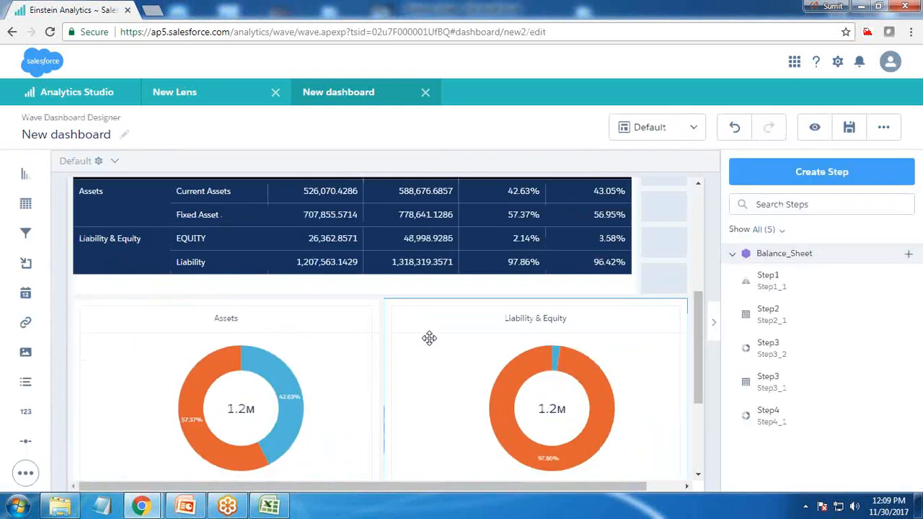
pyautogui.scroll(-1, 274, 382)
pyautogui.scroll(2, 235, 397)
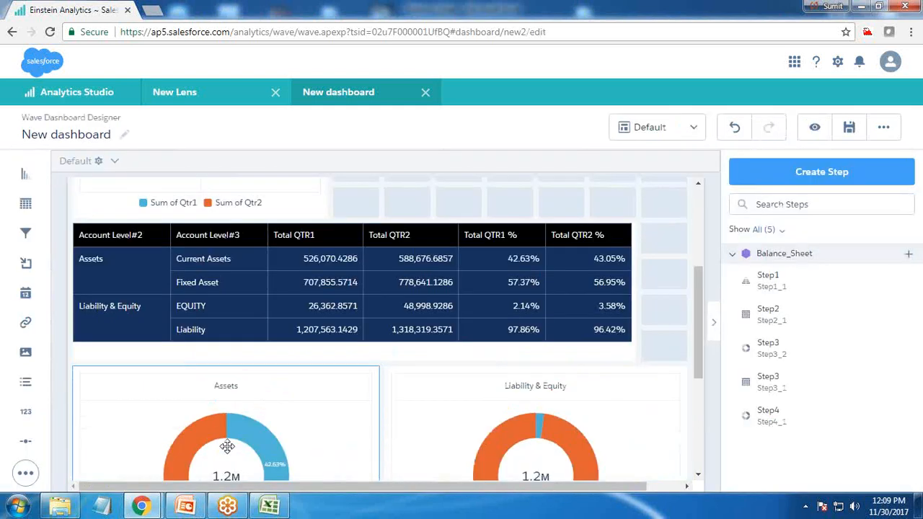
pyautogui.moveTo(229, 443); pyautogui.dragTo(501, 305)
pyautogui.scroll(-3, 526, 448)
pyautogui.moveTo(334, 322); pyautogui.dragTo(216, 321)
pyautogui.scroll(2, 217, 321)
pyautogui.moveTo(491, 264); pyautogui.dragTo(549, 428)
pyautogui.moveTo(466, 204); pyautogui.dragTo(555, 425)
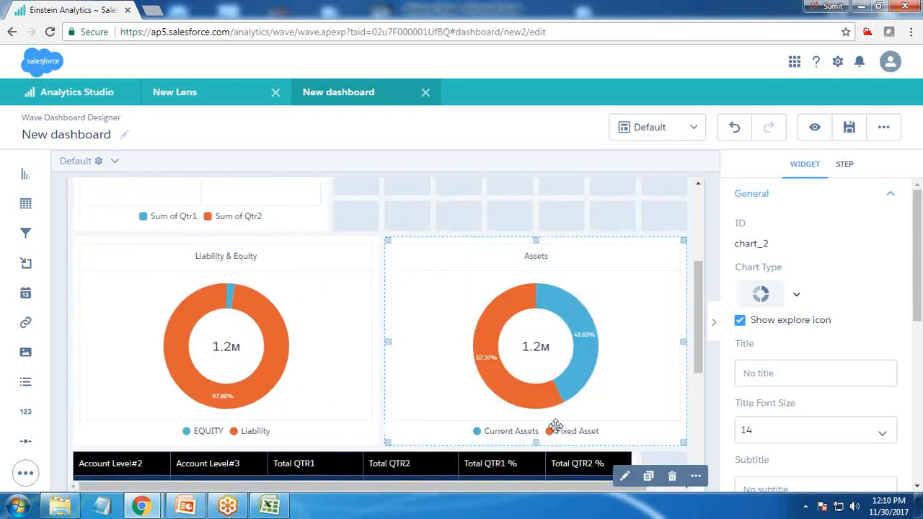
# Step: Move the pyramid chart directly above the Assets donut, aligned with that donut's first grid column
pyautogui.click(376, 211)
pyautogui.scroll(2, 283, 227)
pyautogui.moveTo(183, 255); pyautogui.dragTo(501, 258)
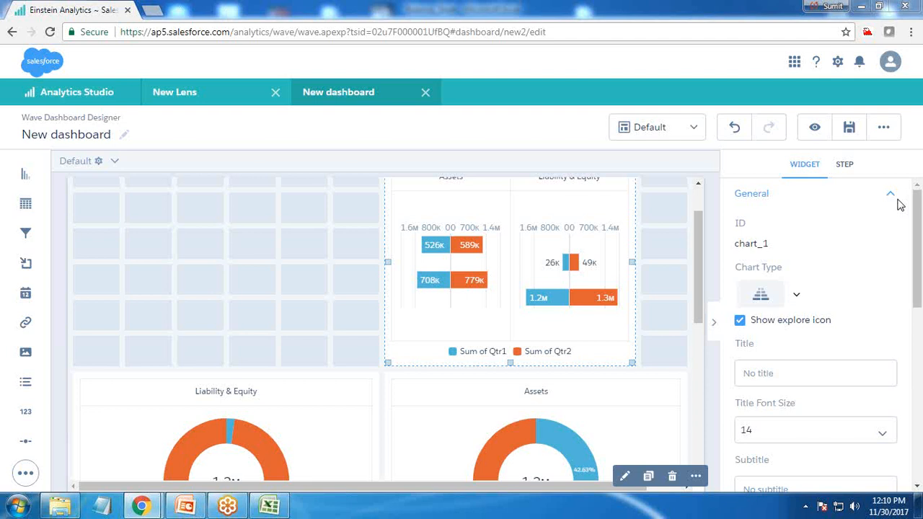
pyautogui.click(173, 240)
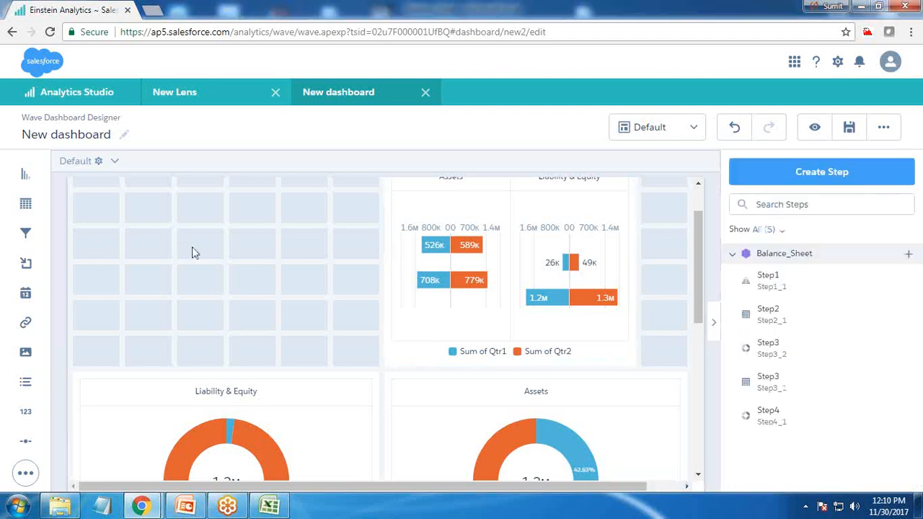
# Step: Add a number widget to the empty grid area beside the pyramid chart and give it a new step measuring Sum of Qtr1
pyautogui.scroll(3, 223, 264)
pyautogui.moveTo(21, 416); pyautogui.dragTo(112, 269)
pyautogui.click(112, 269)
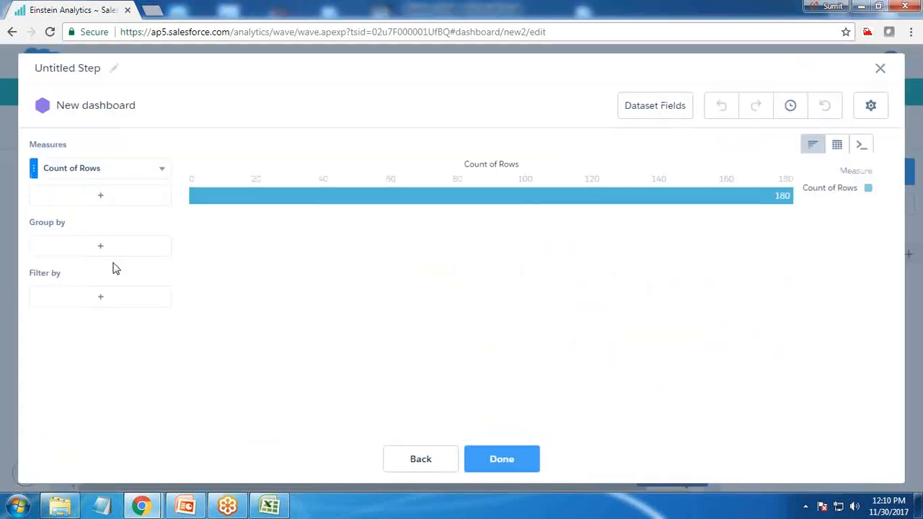
pyautogui.click(78, 172)
pyautogui.click(190, 196)
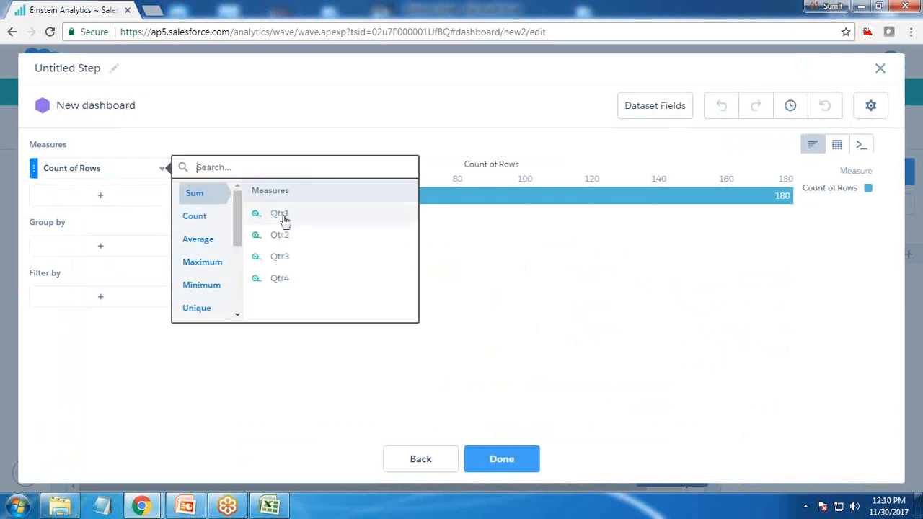
pyautogui.click(287, 215)
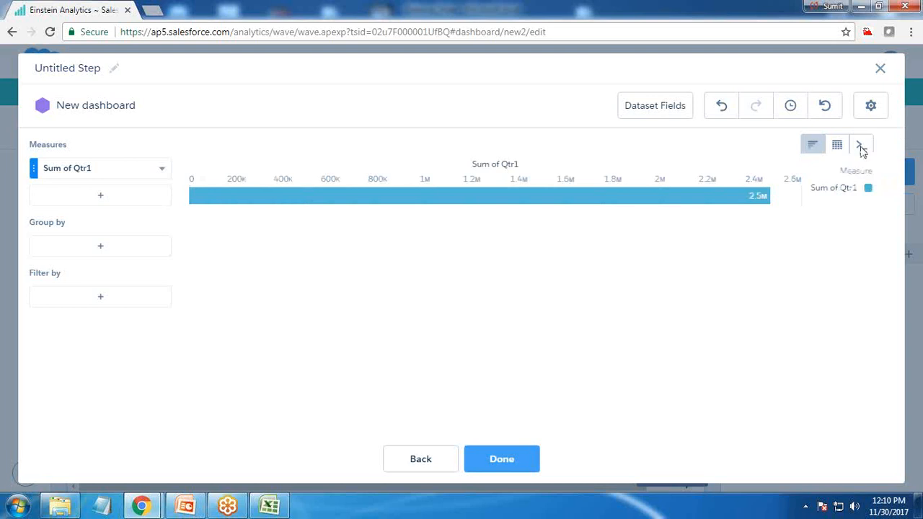
pyautogui.click(100, 196)
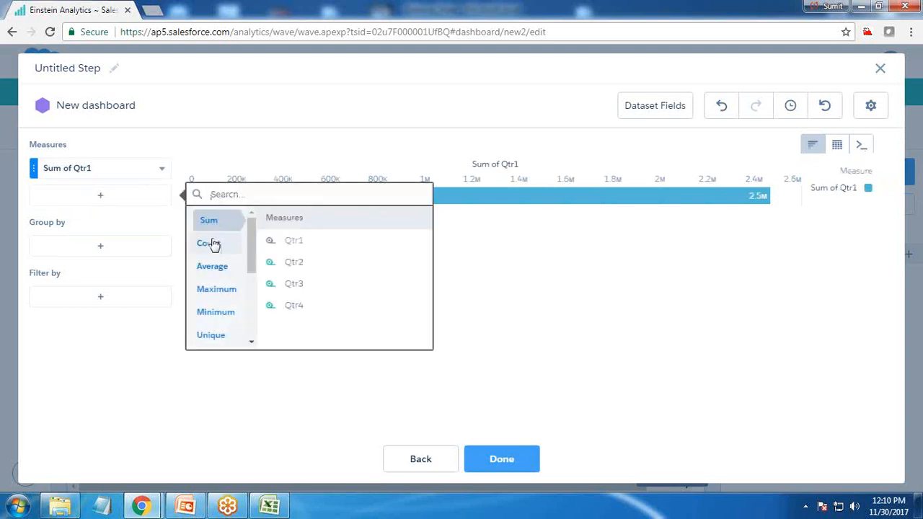
pyautogui.click(293, 262)
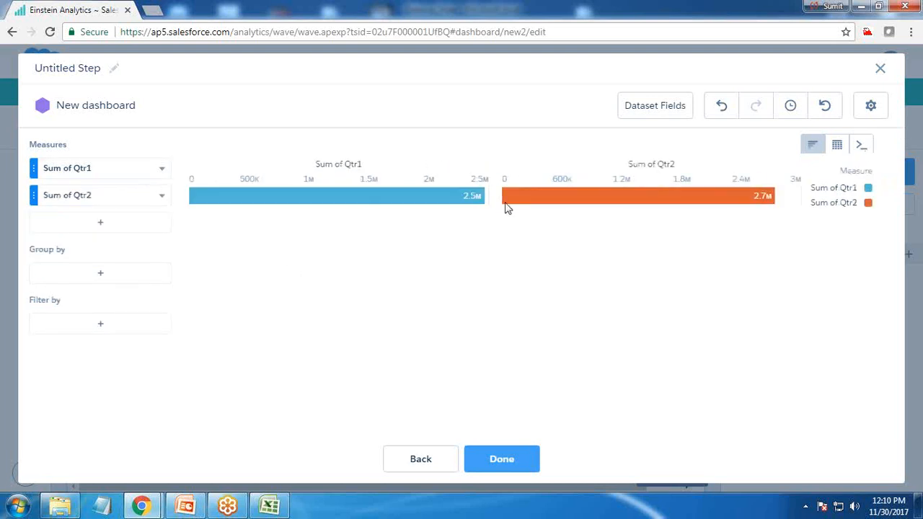
pyautogui.click(162, 198)
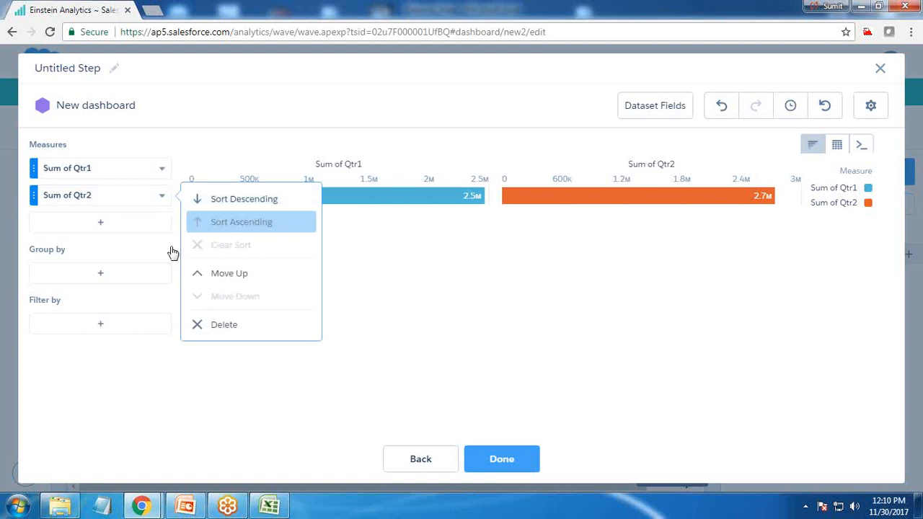
pyautogui.click(224, 330)
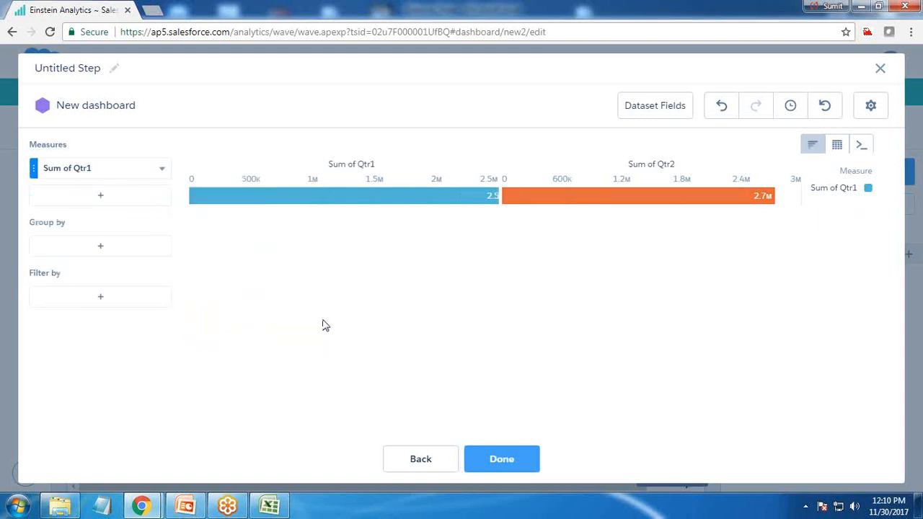
# Step: Edit the step's query so it generates sum('Qtr1')+sum('Qtr2')+sum('Qtr3')+sum('Qtr4')
pyautogui.click(862, 146)
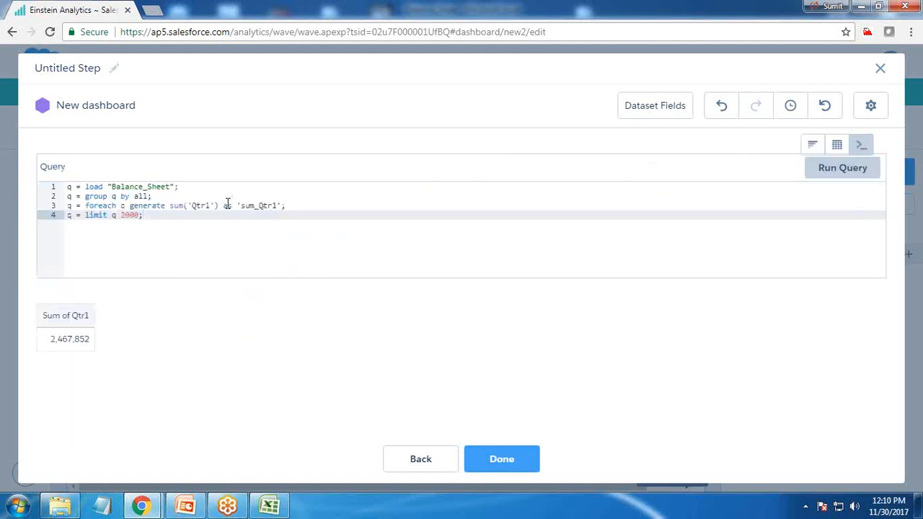
pyautogui.click(221, 207)
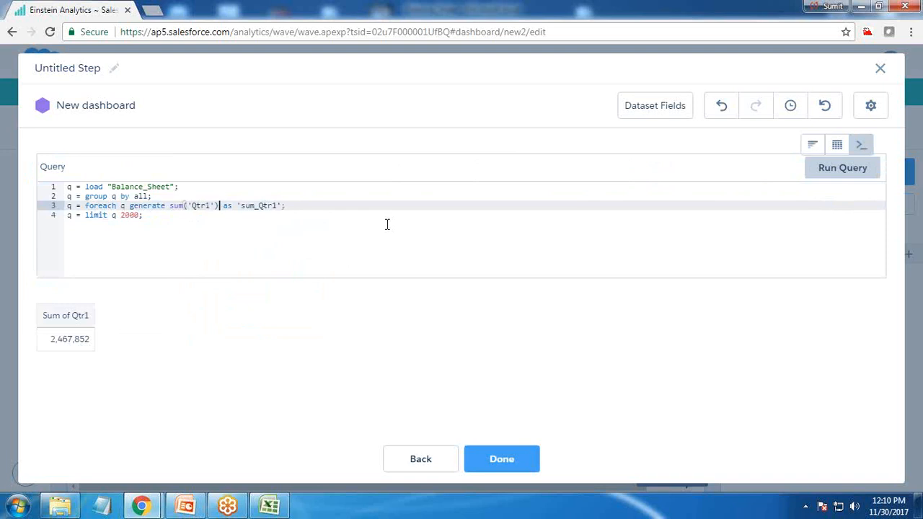
pyautogui.write('+')
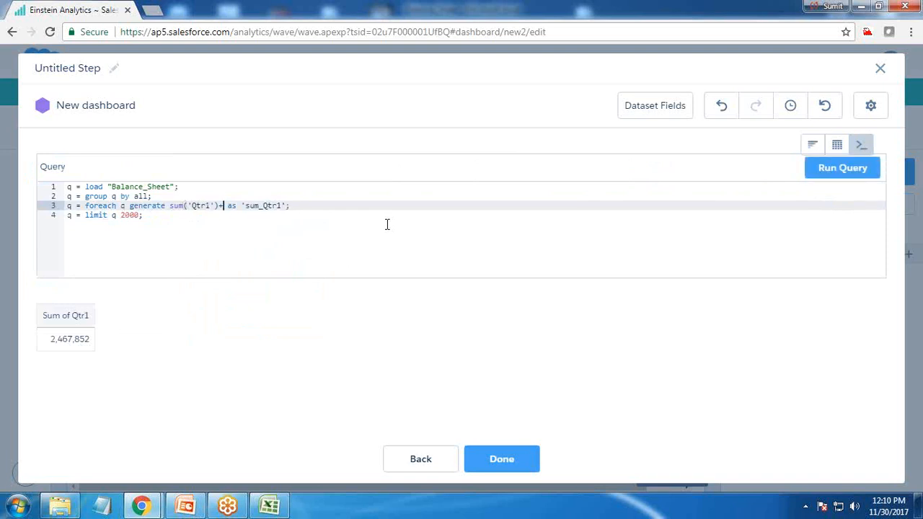
pyautogui.write("sum('Qtr")
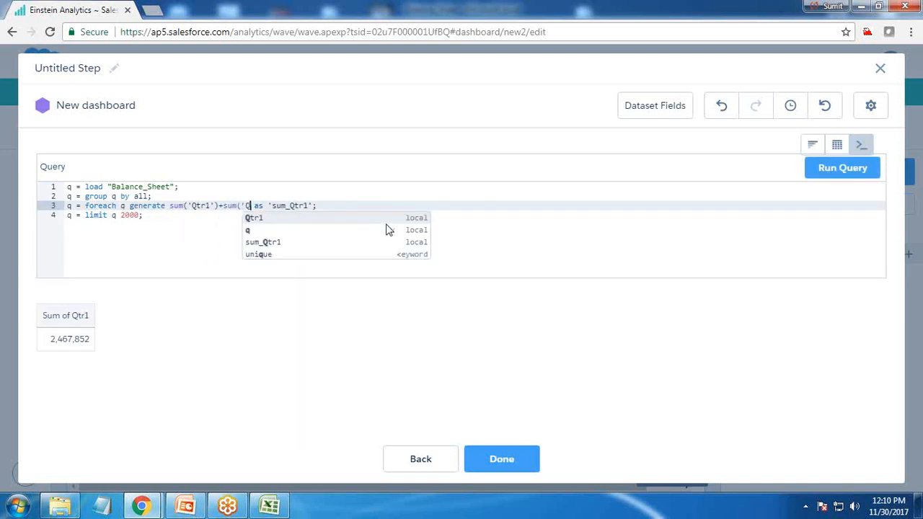
pyautogui.write("2')")
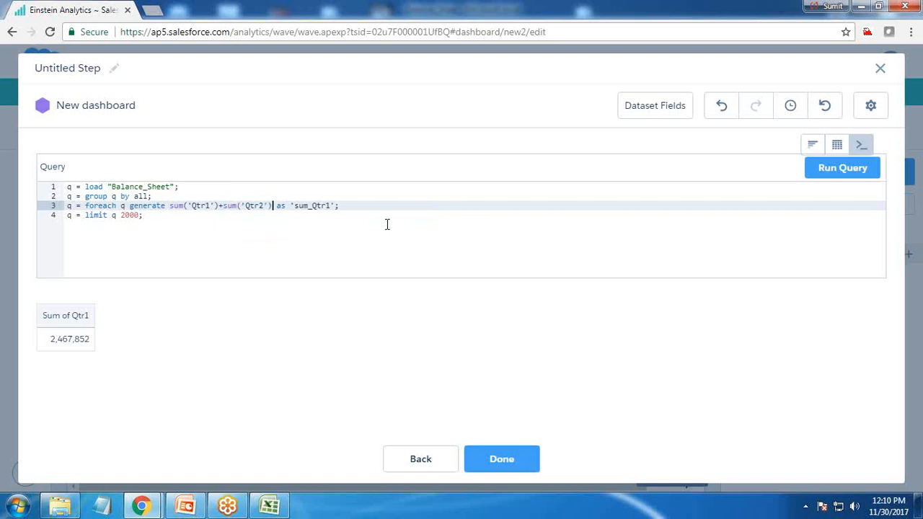
pyautogui.write("+sum('")
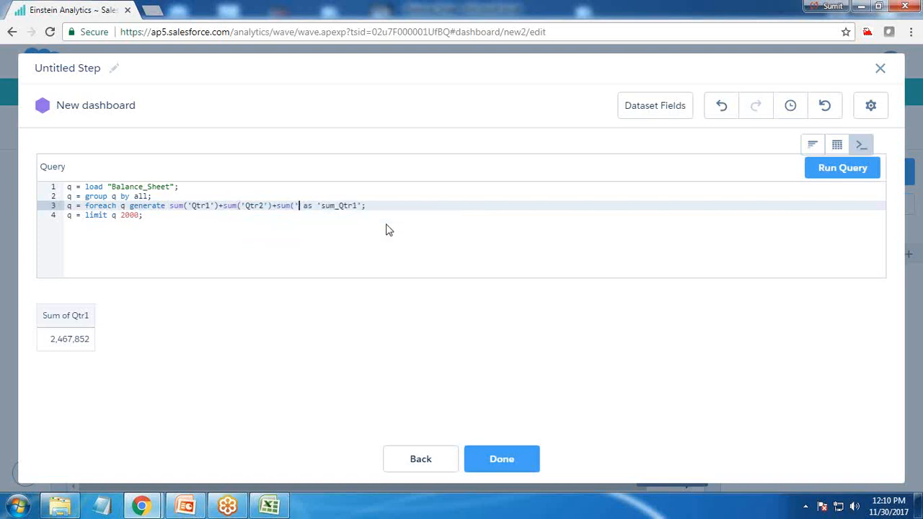
pyautogui.write('Qtr')
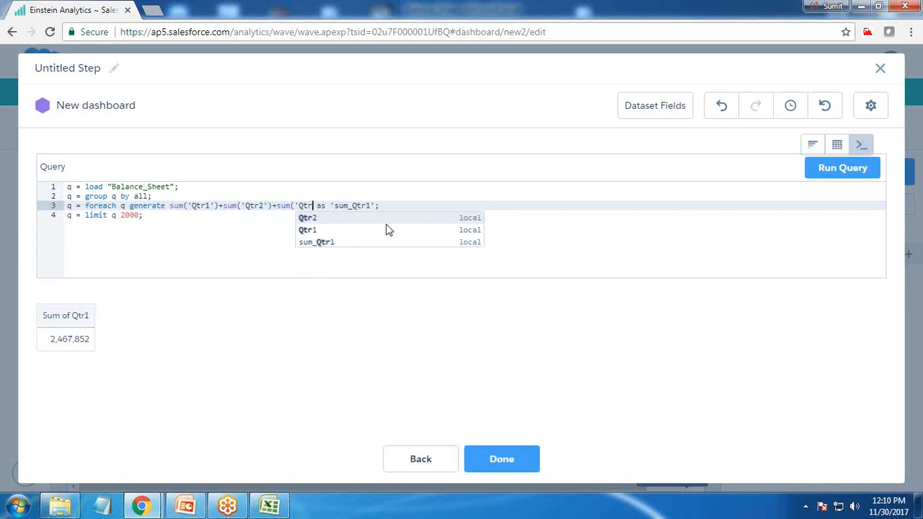
pyautogui.write("3')")
pyautogui.write("+sum('")
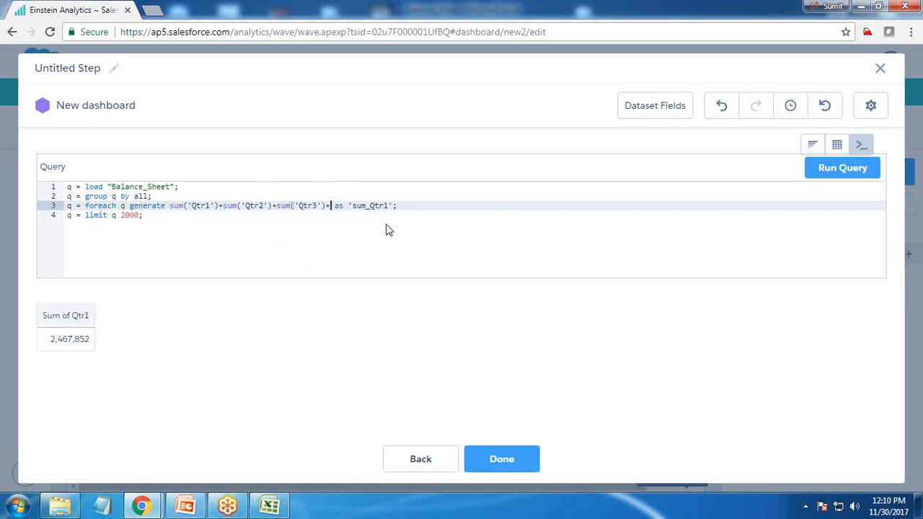
pyautogui.write("Qtr4')")
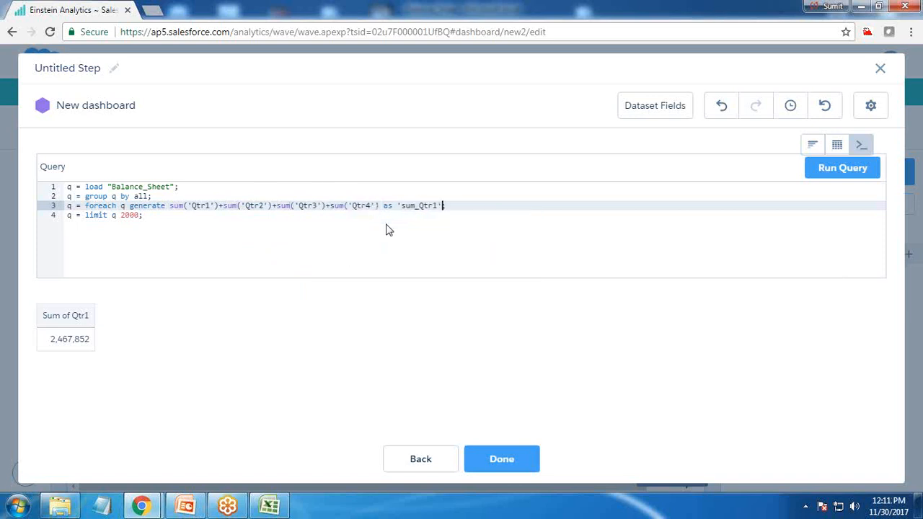
pyautogui.write(" as 'Total i")
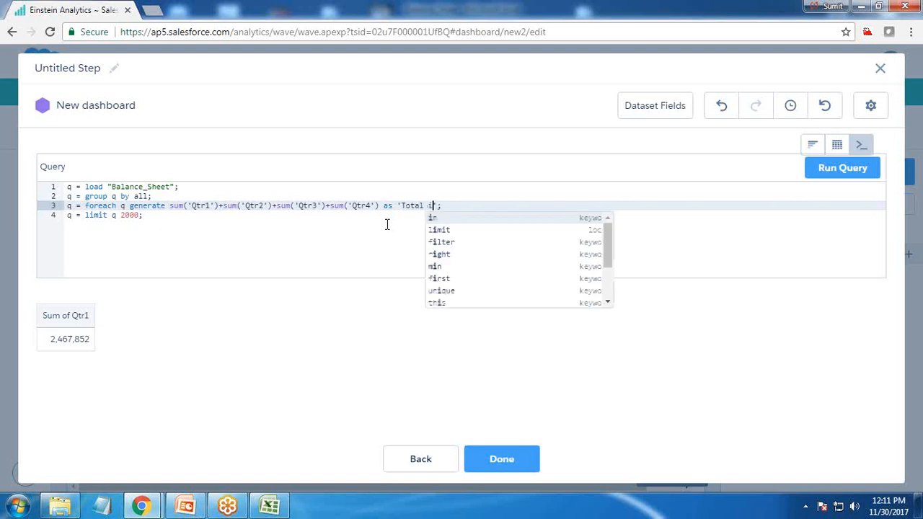
# Step: Alias the summed measure as 'Total of all Quarters', then run the query and finish the step
pyautogui.press('BackSpace')
pyautogui.write('of all Q')
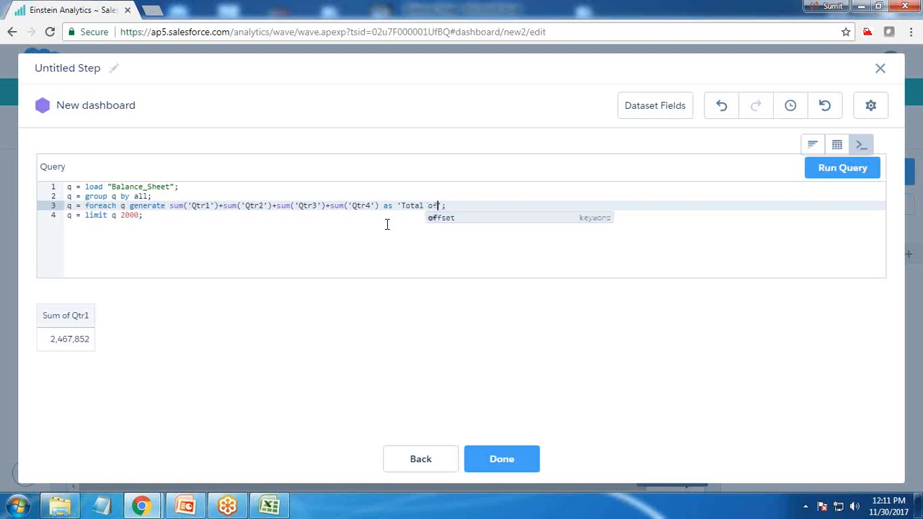
pyautogui.write('uarters')
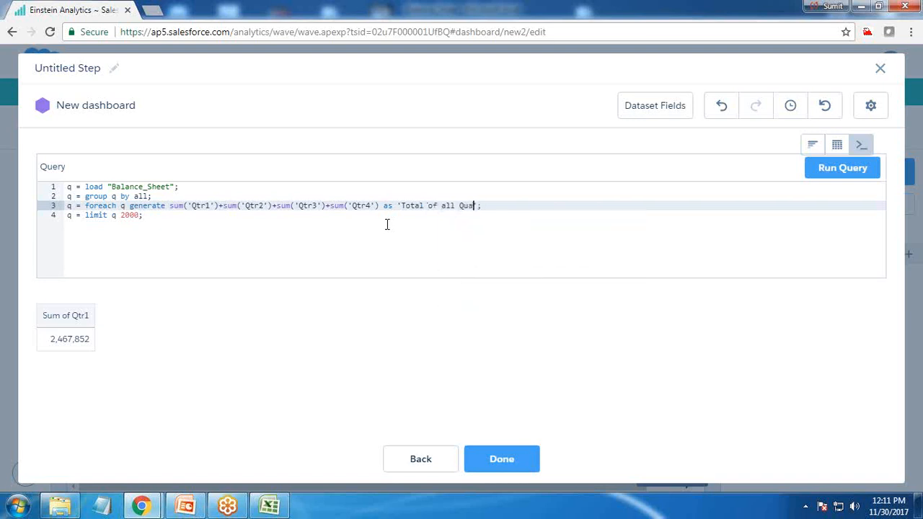
pyautogui.click(834, 179)
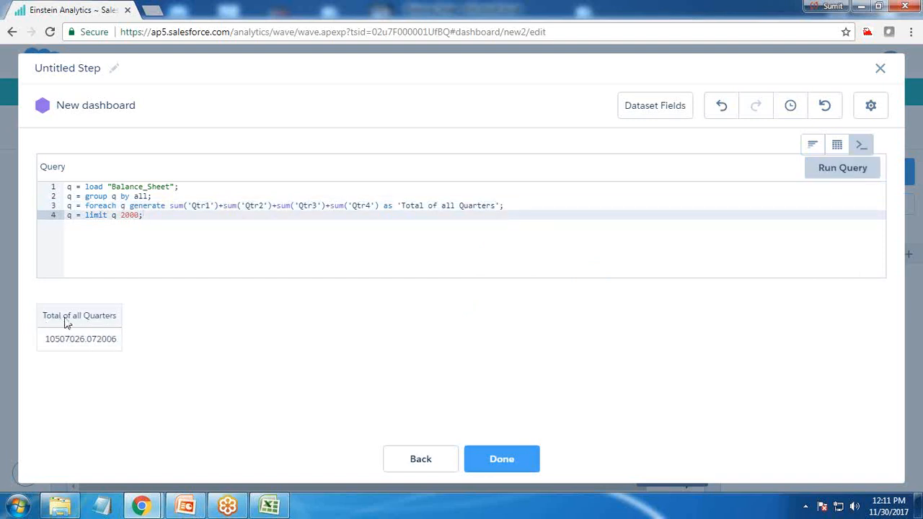
pyautogui.click(505, 460)
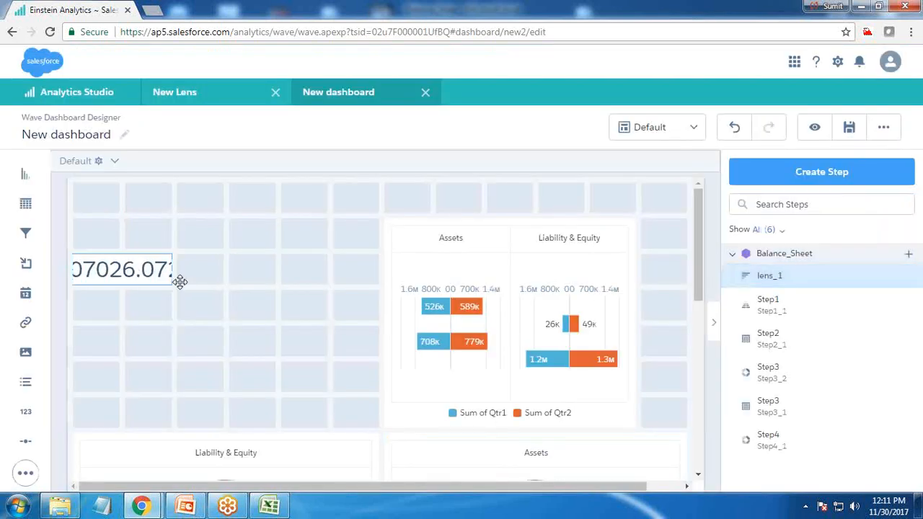
# Step: Enlarge the number widget to five grid columns by three rows and title it Quarter Total
pyautogui.moveTo(129, 268); pyautogui.dragTo(228, 287)
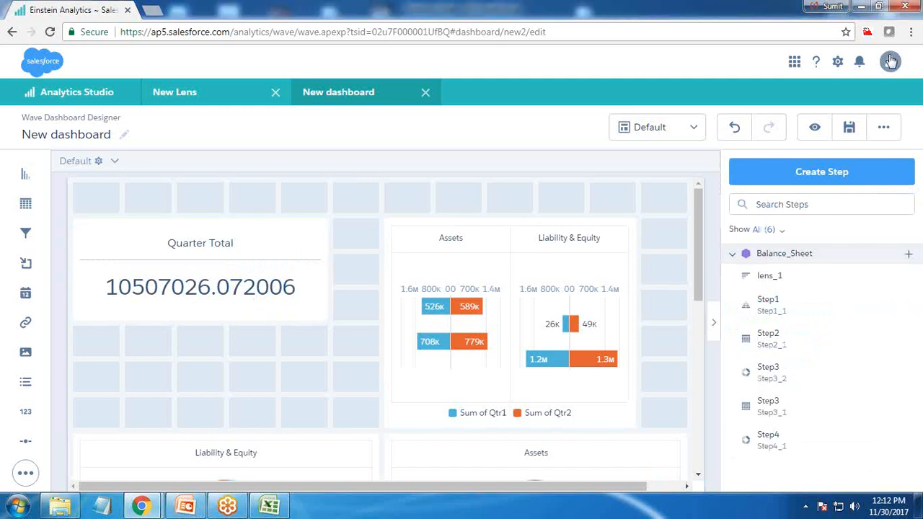
pyautogui.click(256, 243)
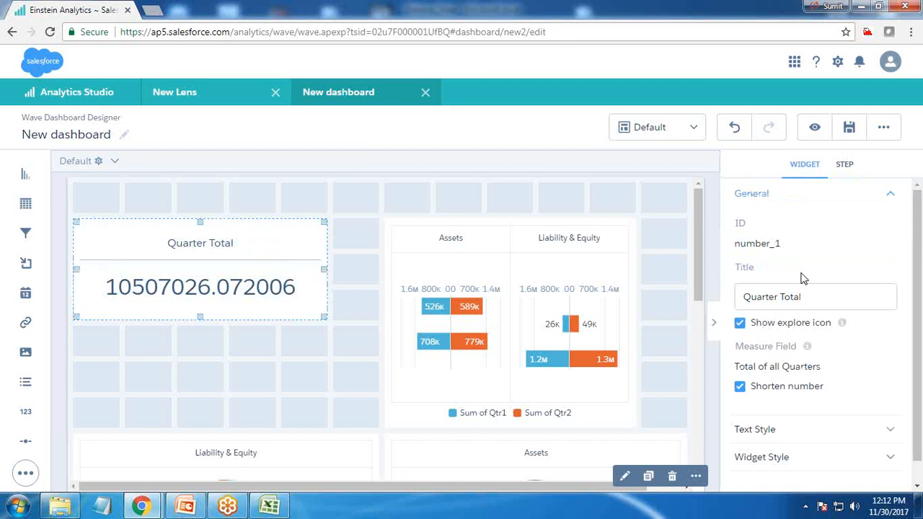
pyautogui.click(242, 360)
# Step: Preview the dashboard with the Quarter Total widget in place and return to editing
pyautogui.click(217, 260)
pyautogui.click(284, 346)
pyautogui.click(849, 127)
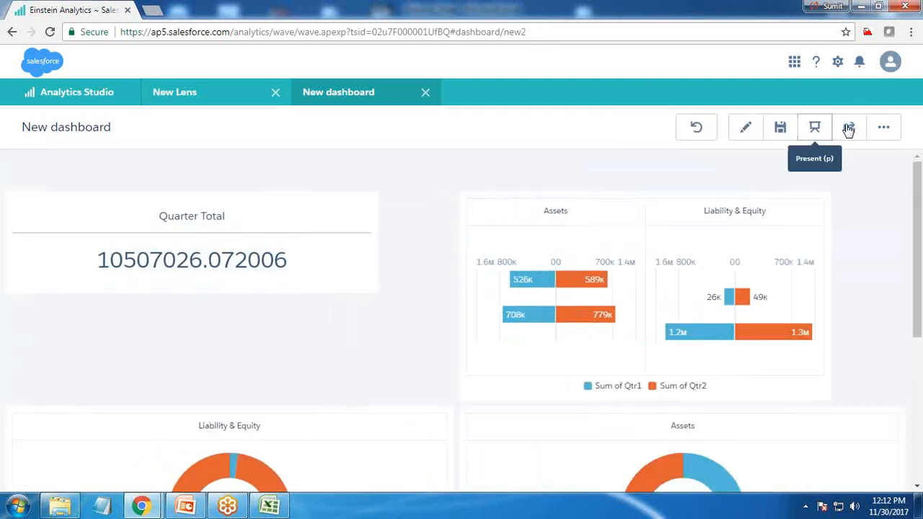
pyautogui.click(743, 127)
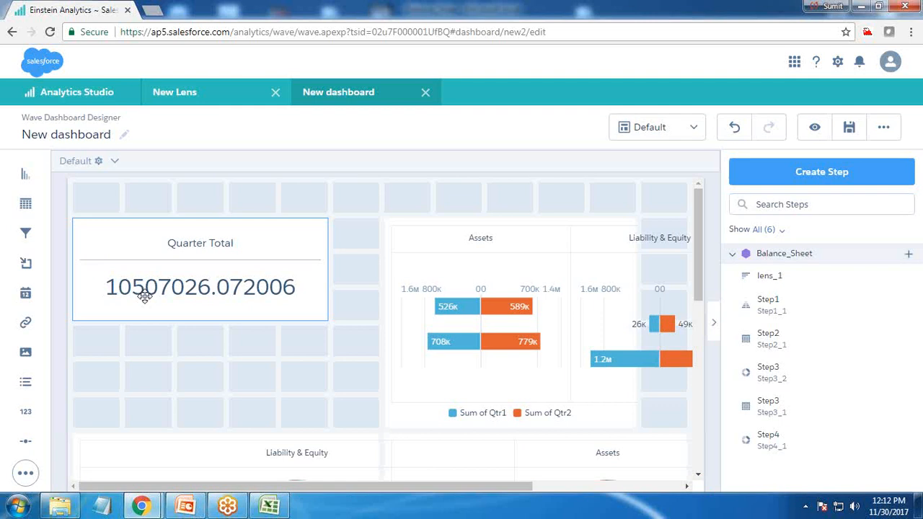
# Step: Set the Quarter Total widget's number color to the dark navy primary color
pyautogui.click(158, 234)
pyautogui.scroll(-1, 790, 411)
pyautogui.click(767, 408)
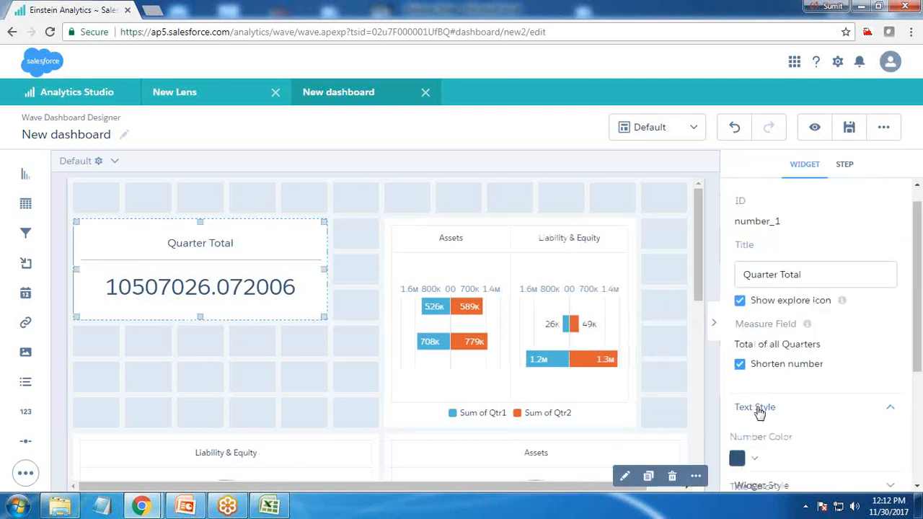
pyautogui.scroll(-1, 767, 408)
pyautogui.click(760, 391)
pyautogui.click(772, 439)
pyautogui.scroll(-3, 774, 409)
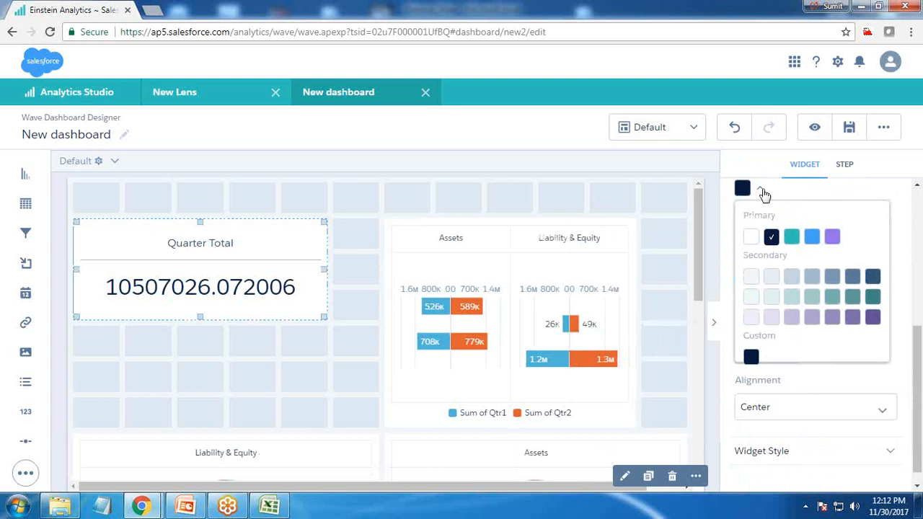
# Step: Set the Quarter Total widget's title color to the dark navy primary color and its title size to 20
pyautogui.click(762, 191)
pyautogui.click(761, 241)
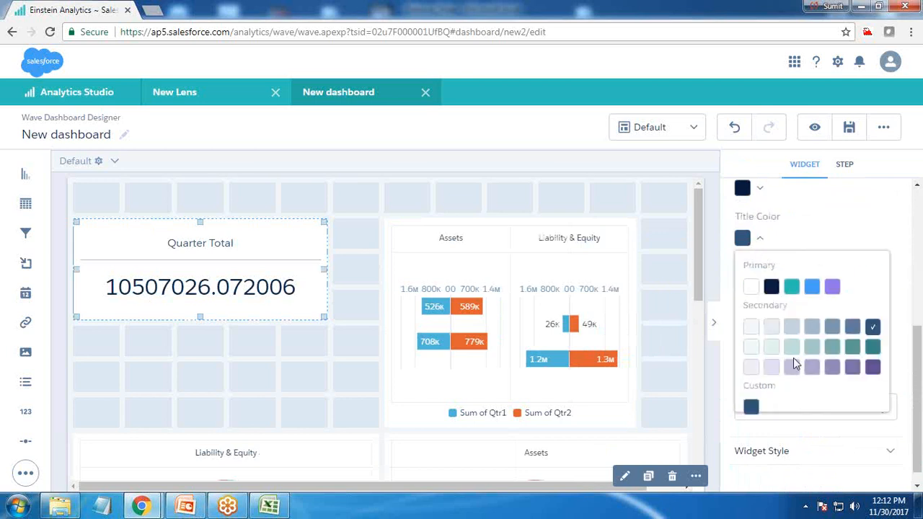
pyautogui.click(771, 288)
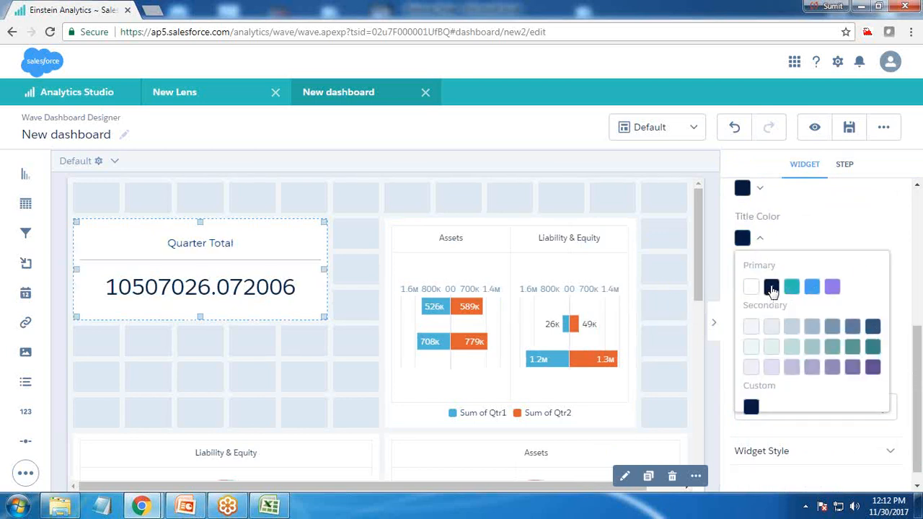
pyautogui.click(760, 241)
pyautogui.click(785, 352)
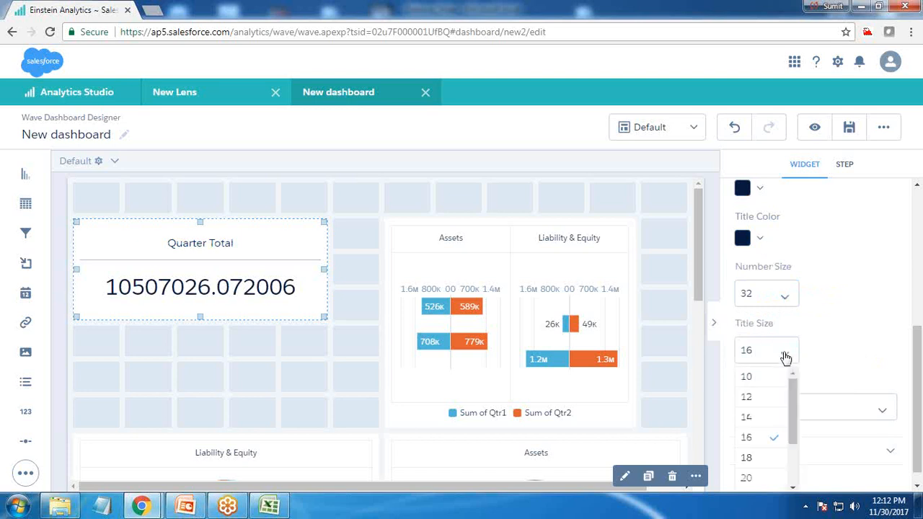
pyautogui.click(764, 476)
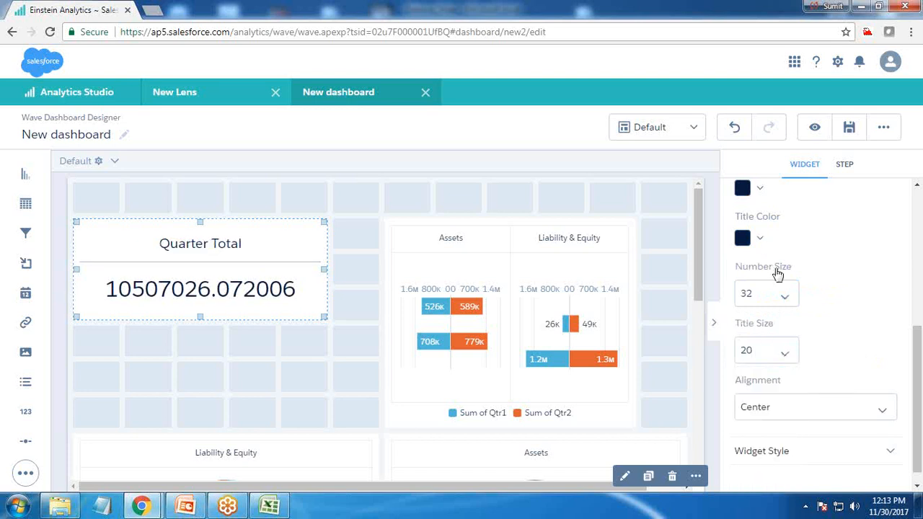
# Step: Try a number size of 48 on the Quarter Total widget and set it back to 32
pyautogui.click(779, 299)
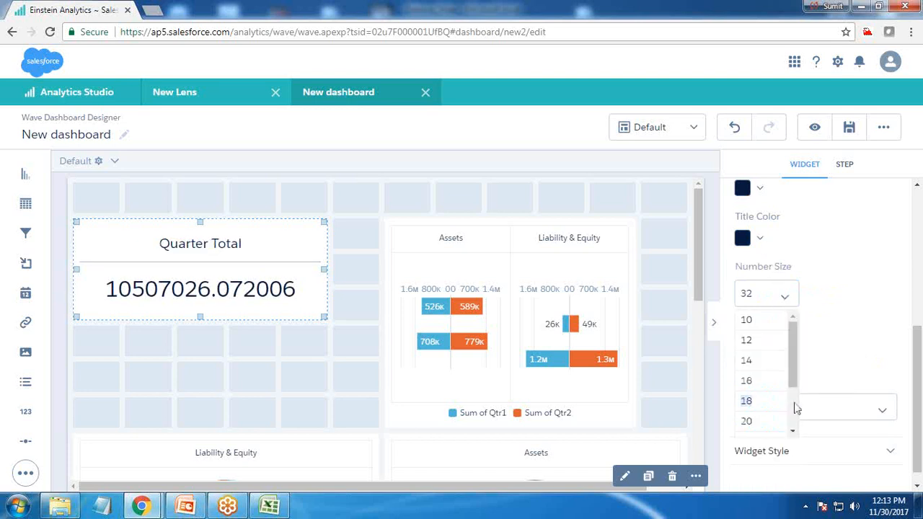
pyautogui.moveTo(792, 357); pyautogui.dragTo(793, 422)
pyautogui.click(764, 408)
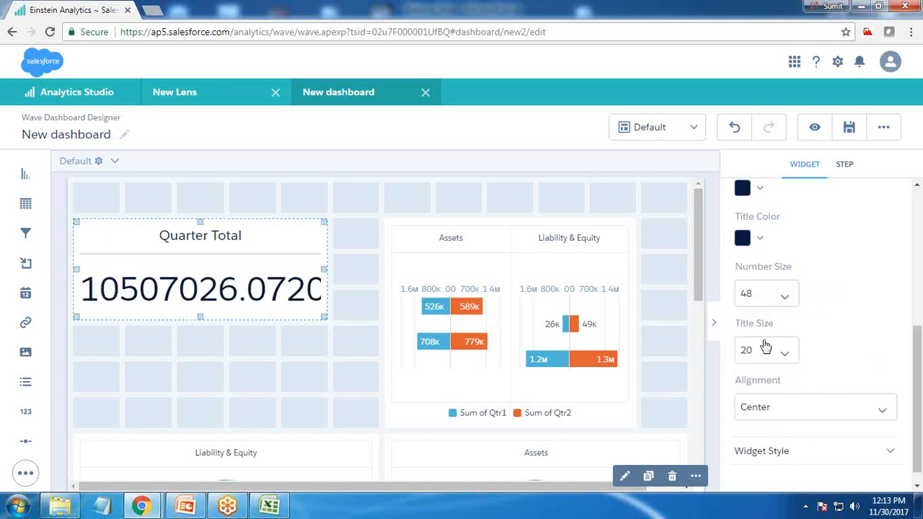
pyautogui.click(783, 301)
pyautogui.click(762, 386)
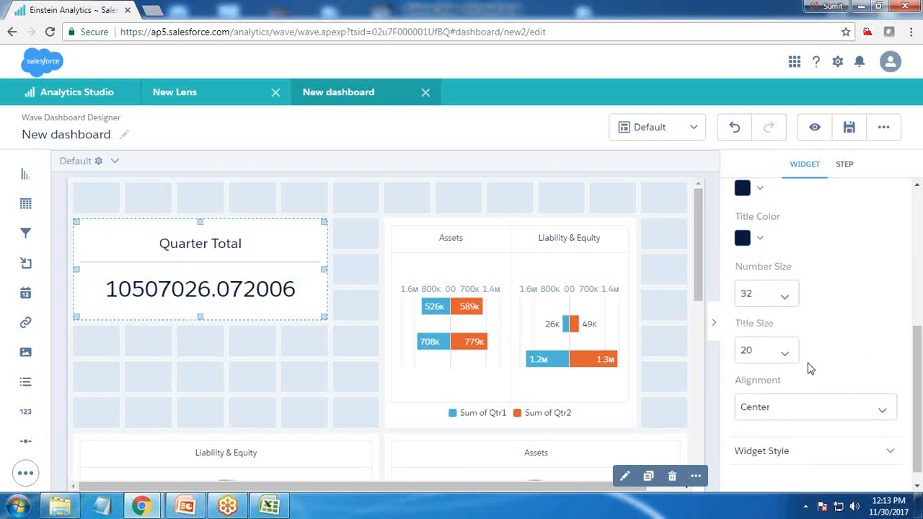
# Step: Change the Quarter Total widget's background to the blue primary color in its widget style
pyautogui.scroll(-1, 807, 367)
pyautogui.click(795, 438)
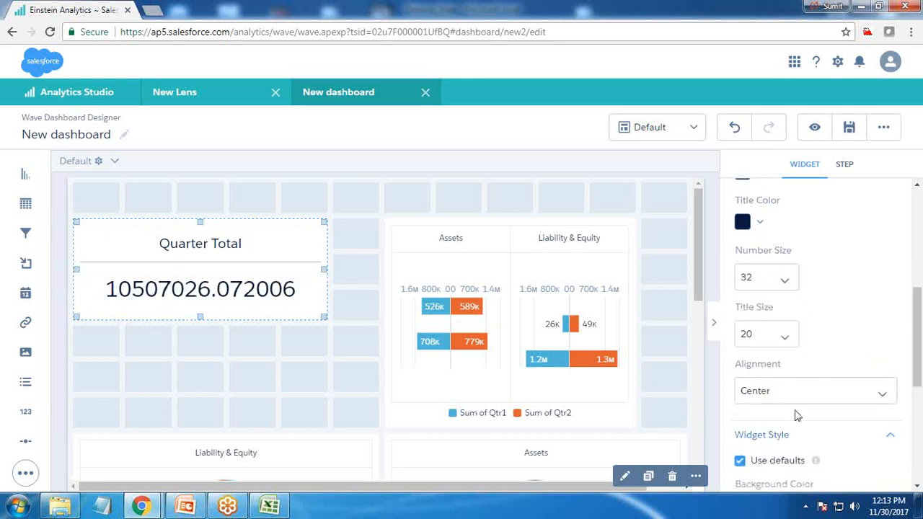
pyautogui.scroll(-3, 797, 416)
pyautogui.click(759, 303)
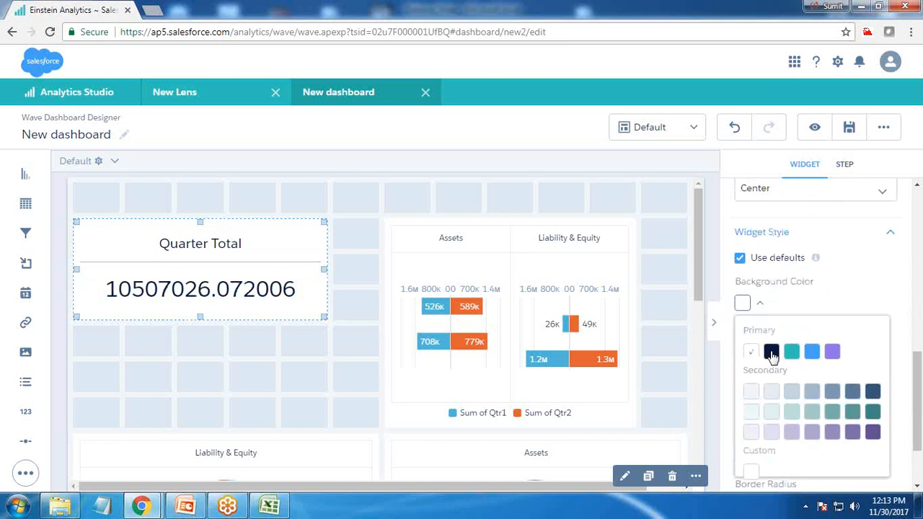
pyautogui.click(812, 352)
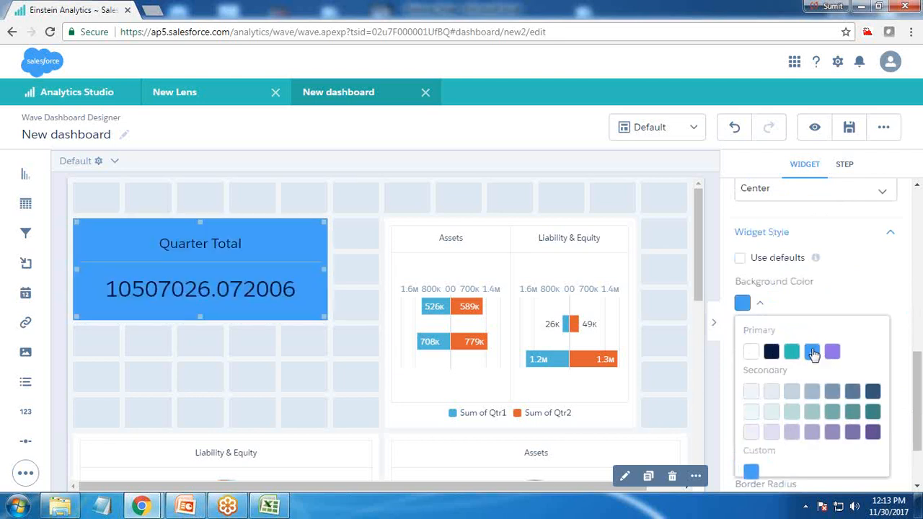
pyautogui.click(761, 304)
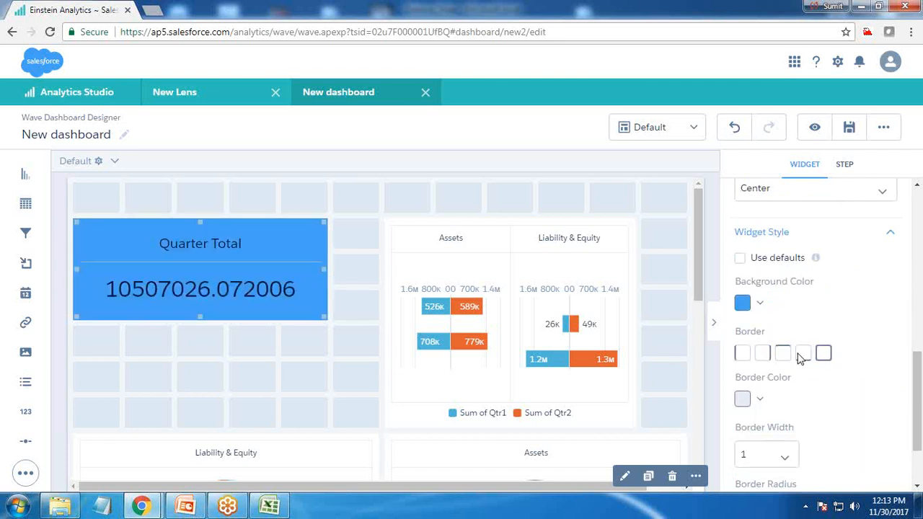
# Step: Give the Quarter Total widget a border in the dark navy primary color
pyautogui.click(758, 403)
pyautogui.click(771, 450)
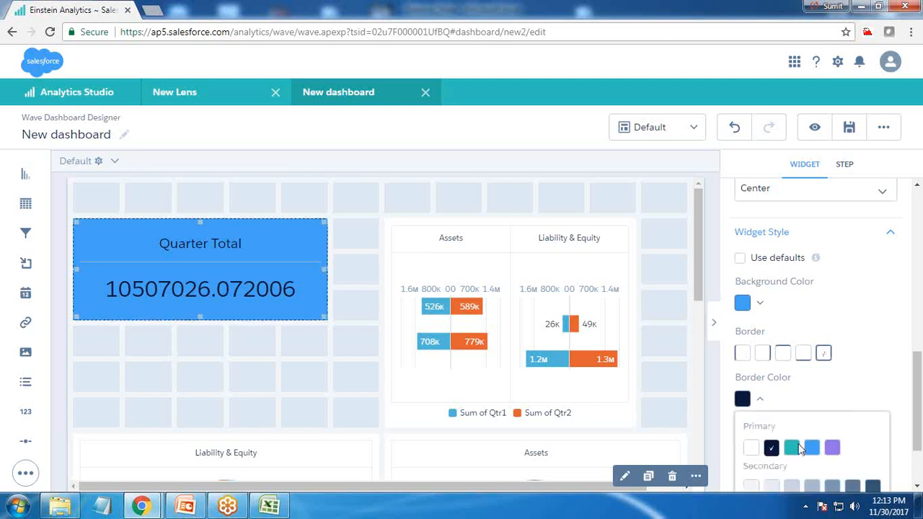
pyautogui.scroll(-2, 775, 431)
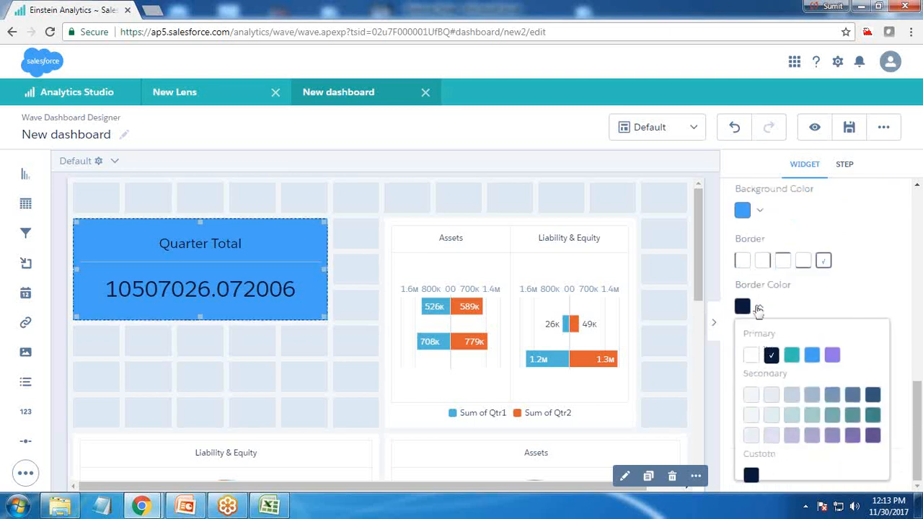
pyautogui.click(759, 308)
# Step: Set the Quarter Total widget's border width to 4 and round its corners with a border radius
pyautogui.click(767, 373)
pyautogui.click(746, 448)
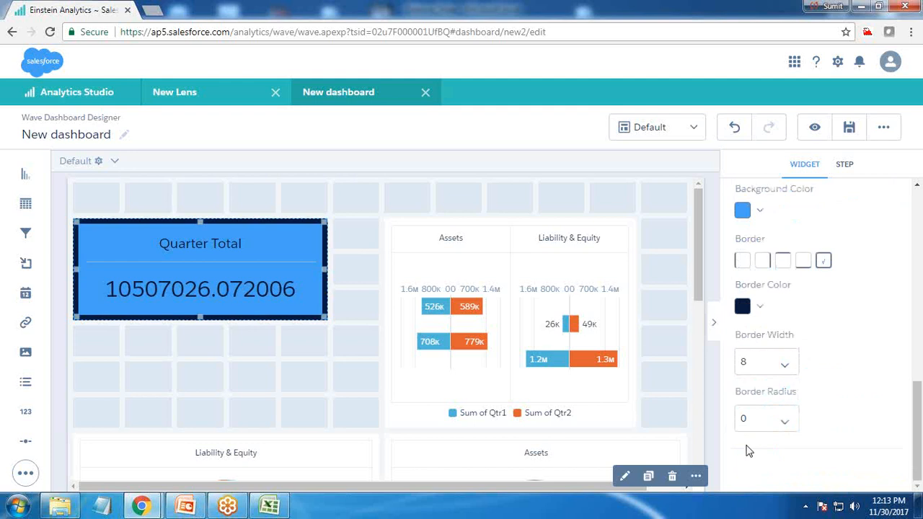
pyautogui.click(765, 362)
pyautogui.click(754, 426)
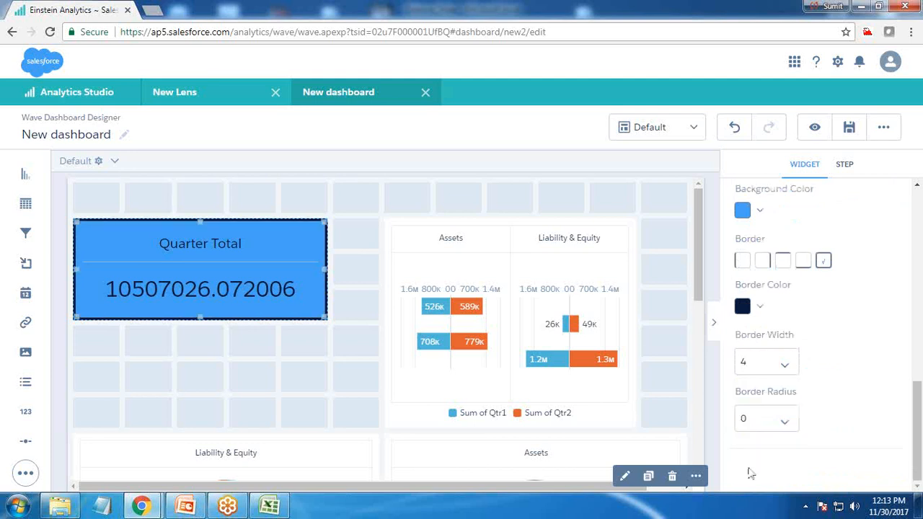
pyautogui.click(772, 431)
pyautogui.click(764, 476)
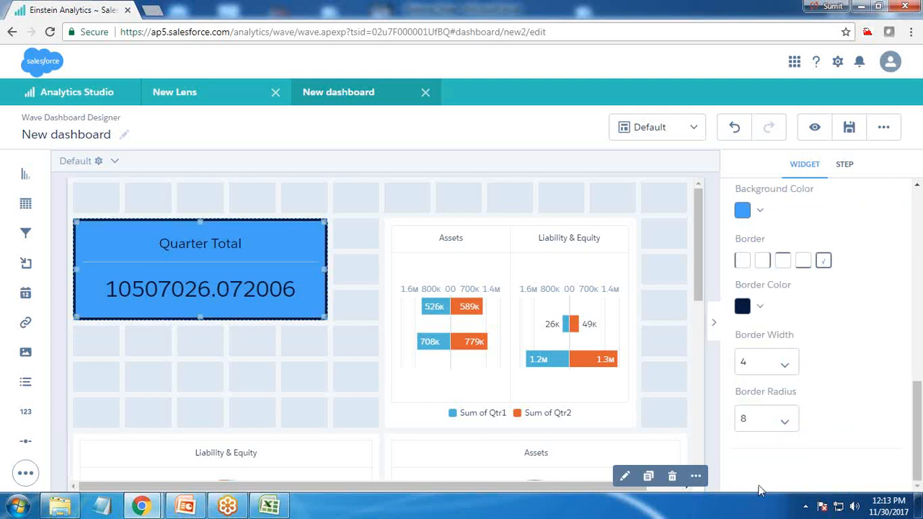
# Step: Move the Quarter Total widget down by one grid row and deselect it
pyautogui.click(359, 377)
pyautogui.moveTo(134, 252); pyautogui.dragTo(153, 310)
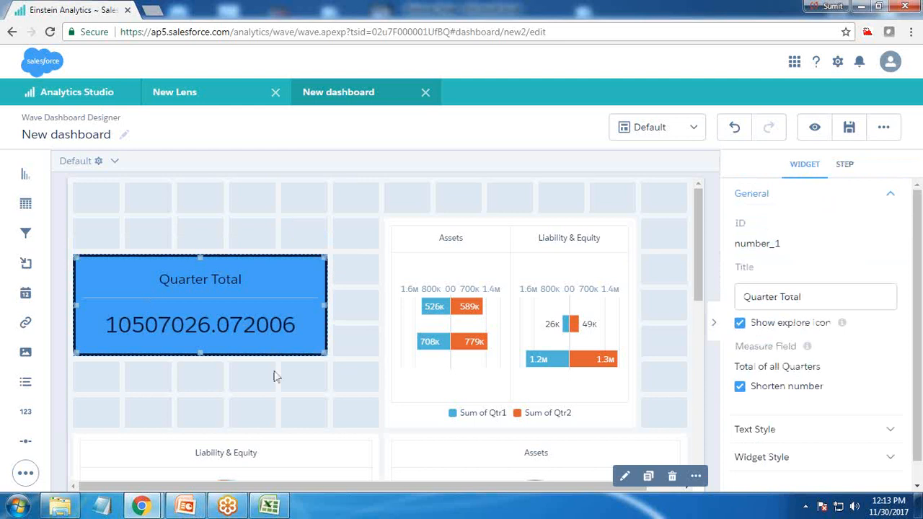
pyautogui.click(296, 383)
# Step: Preview the dashboard with the restyled Quarter Total widget and return to editing
pyautogui.click(848, 127)
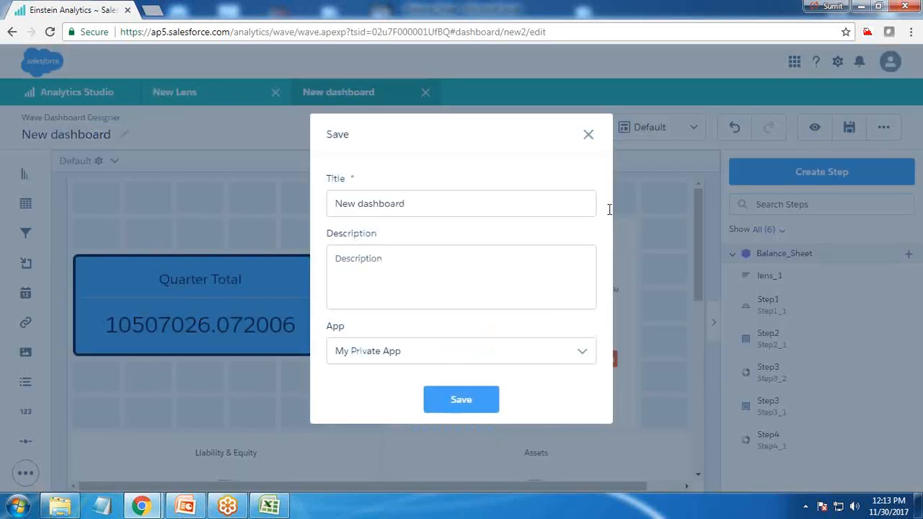
pyautogui.click(588, 135)
pyautogui.click(814, 128)
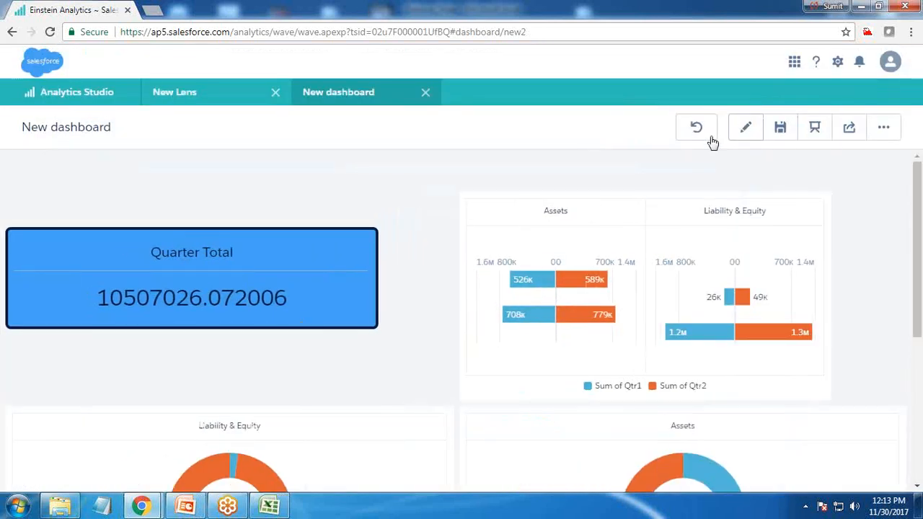
pyautogui.click(745, 129)
pyautogui.moveTo(26, 411); pyautogui.dragTo(118, 203)
pyautogui.click(118, 203)
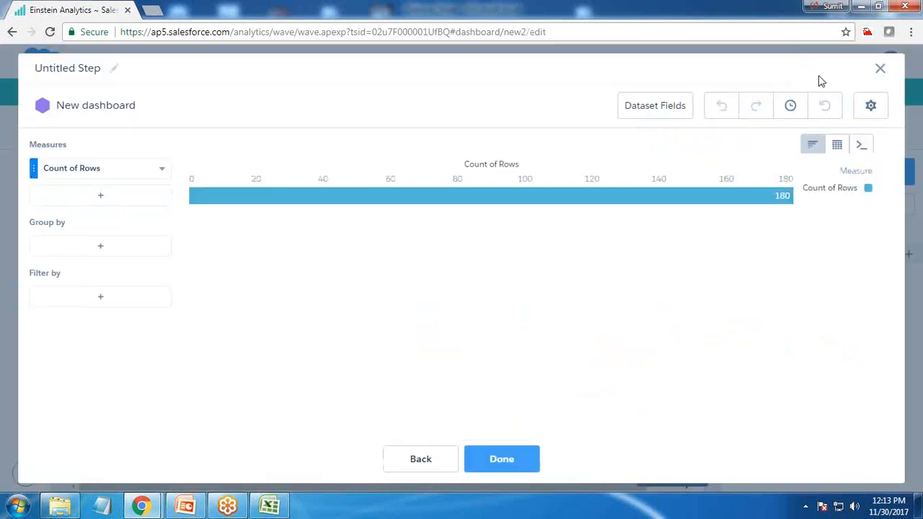
pyautogui.click(875, 78)
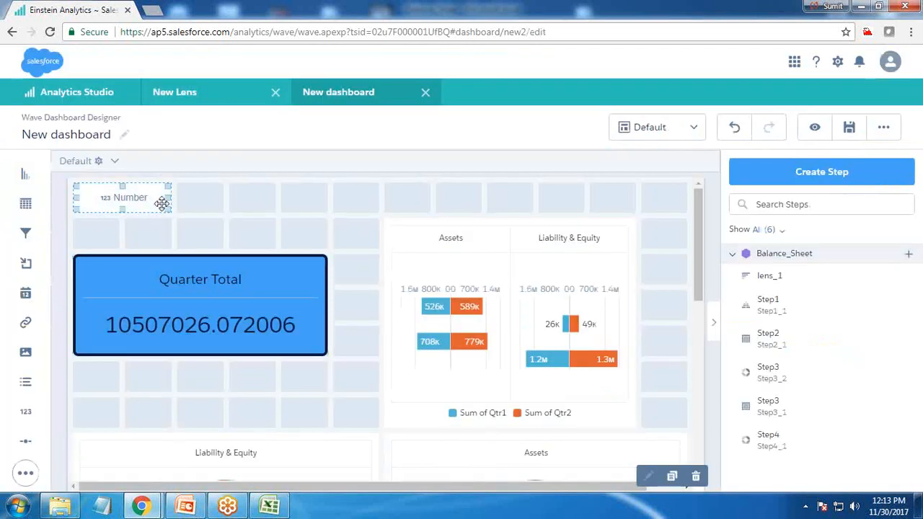
pyautogui.press('Delete')
# Step: Add list selectors for the Balance_Sheet fields Account_Level_2 and Account_Level_3 in the first grid row
pyautogui.moveTo(24, 387); pyautogui.dragTo(124, 197)
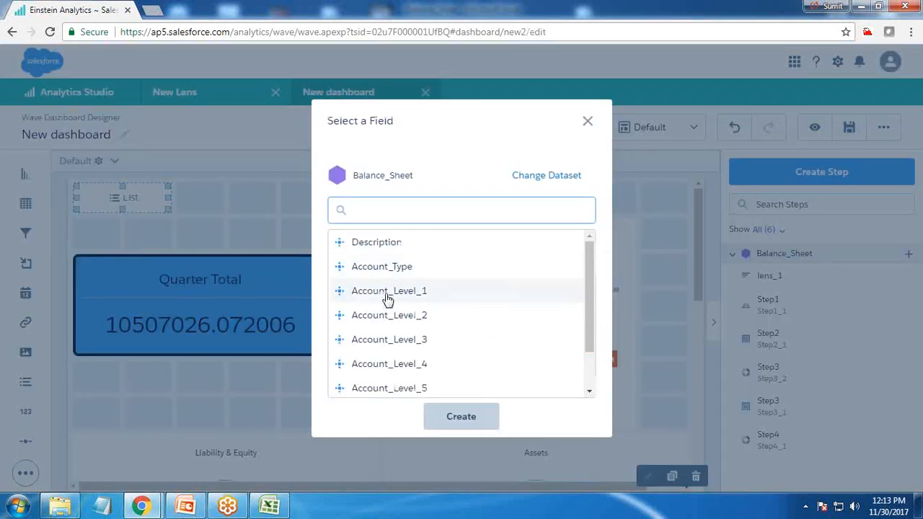
pyautogui.click(382, 321)
pyautogui.click(501, 416)
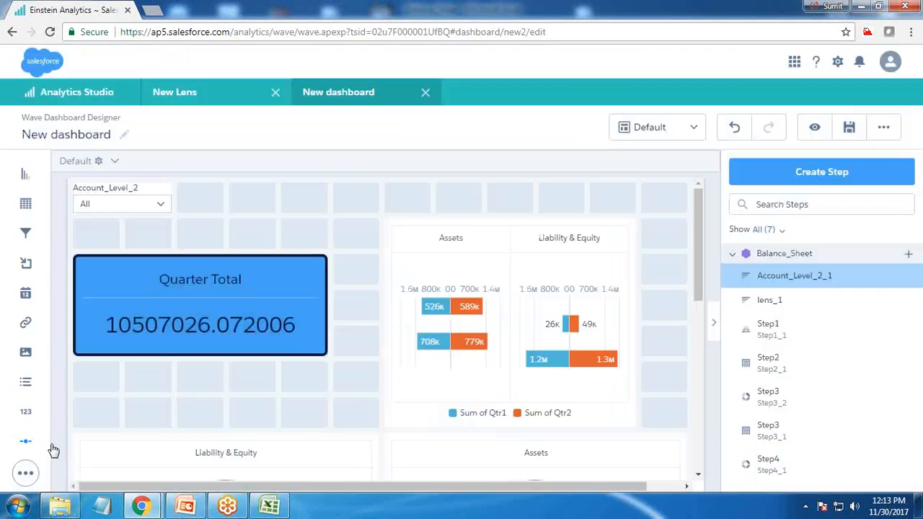
pyautogui.moveTo(26, 382); pyautogui.dragTo(227, 200)
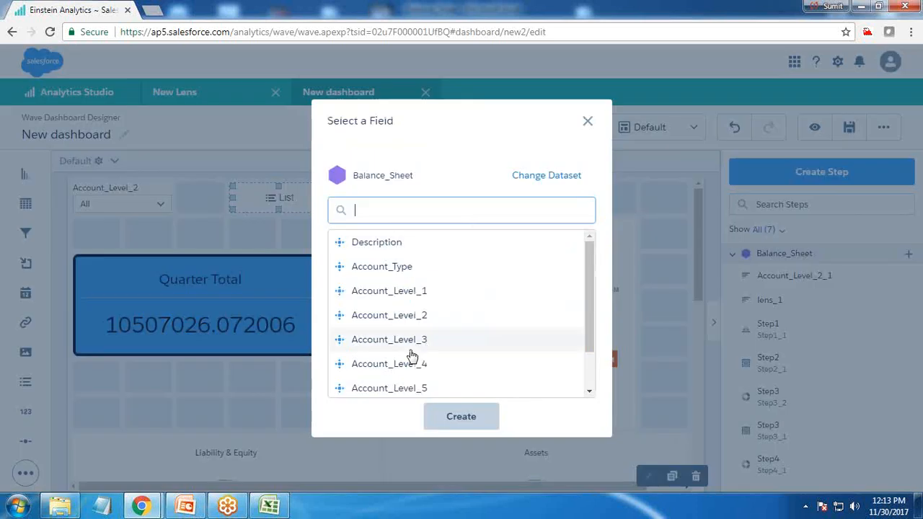
pyautogui.click(412, 339)
pyautogui.click(500, 416)
# Step: Add a list selector for Account_Level_4 beside the Account_Level_3 selector
pyautogui.moveTo(26, 382); pyautogui.dragTo(407, 229)
pyautogui.click(476, 360)
pyautogui.click(500, 417)
pyautogui.click(369, 200)
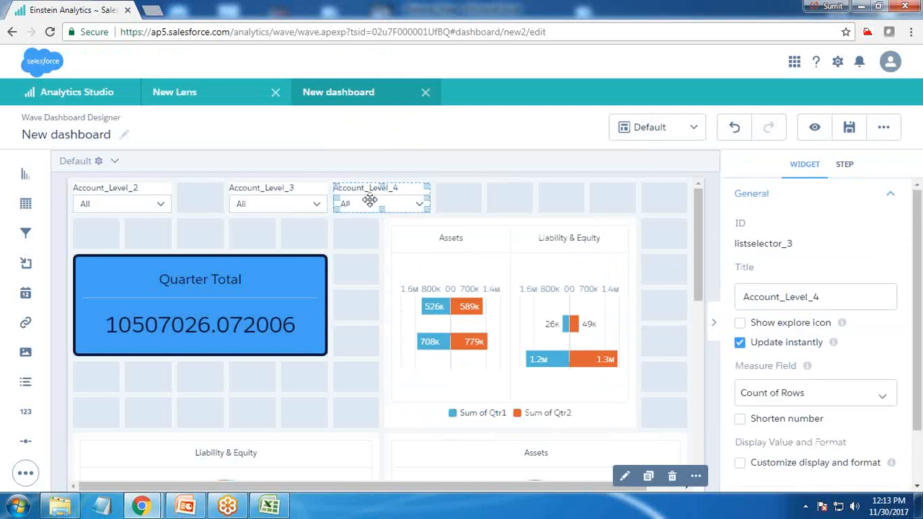
# Step: Add a list selector for Account_Type at the end of the selector row
pyautogui.moveTo(27, 386); pyautogui.dragTo(491, 199)
pyautogui.scroll(-2, 507, 364)
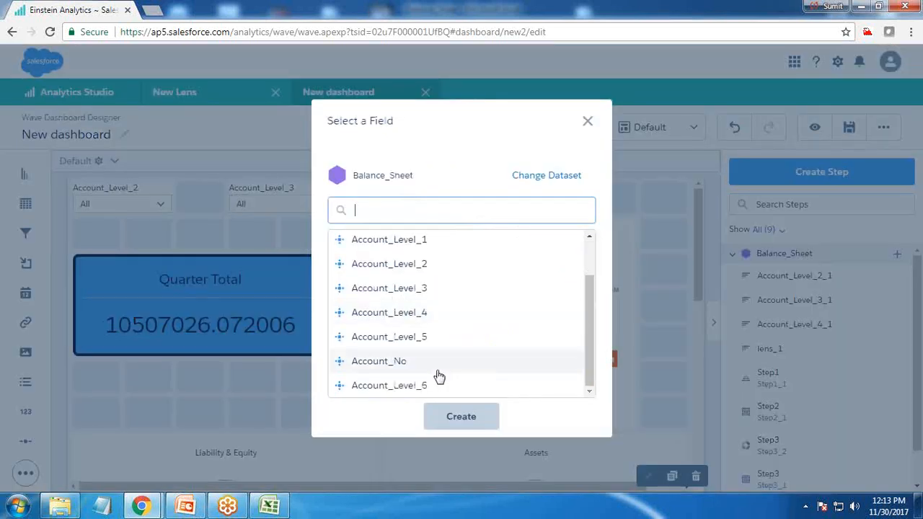
pyautogui.scroll(1, 380, 370)
pyautogui.scroll(1, 380, 370)
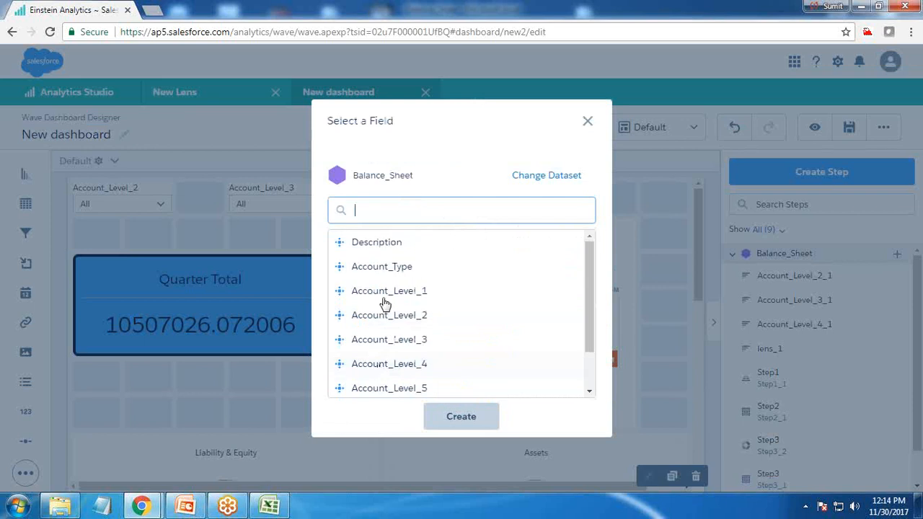
pyautogui.click(377, 268)
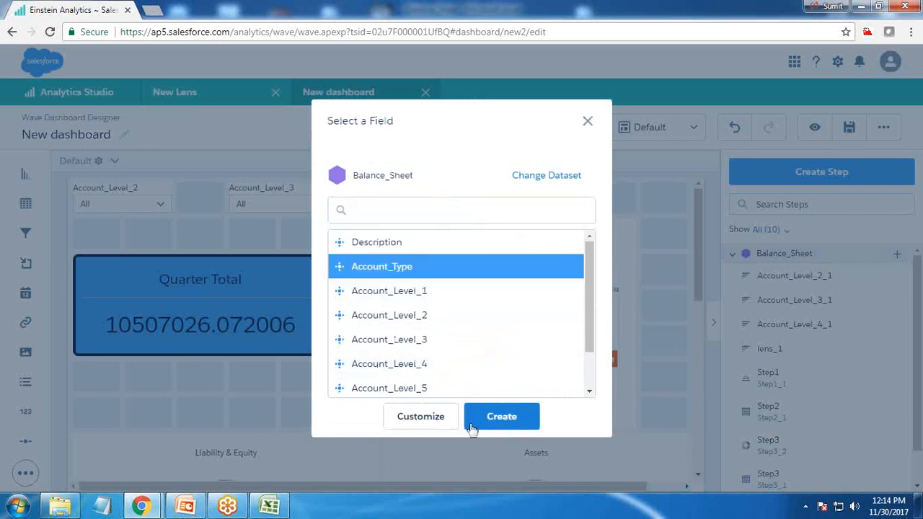
pyautogui.click(491, 423)
# Step: Shift the Account_Level_2 selector one column over so that it adjoins the Account_Level_3 selector
pyautogui.click(815, 129)
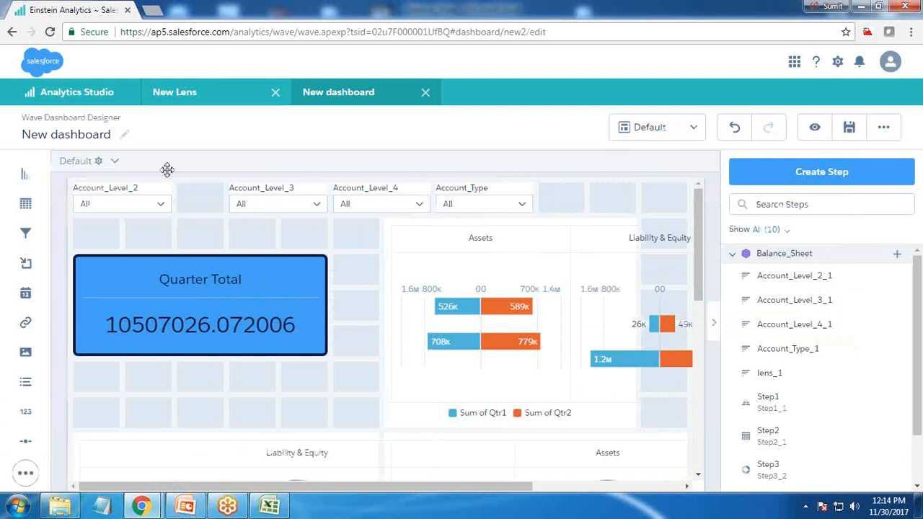
pyautogui.click(165, 184)
pyautogui.moveTo(153, 194); pyautogui.dragTo(214, 192)
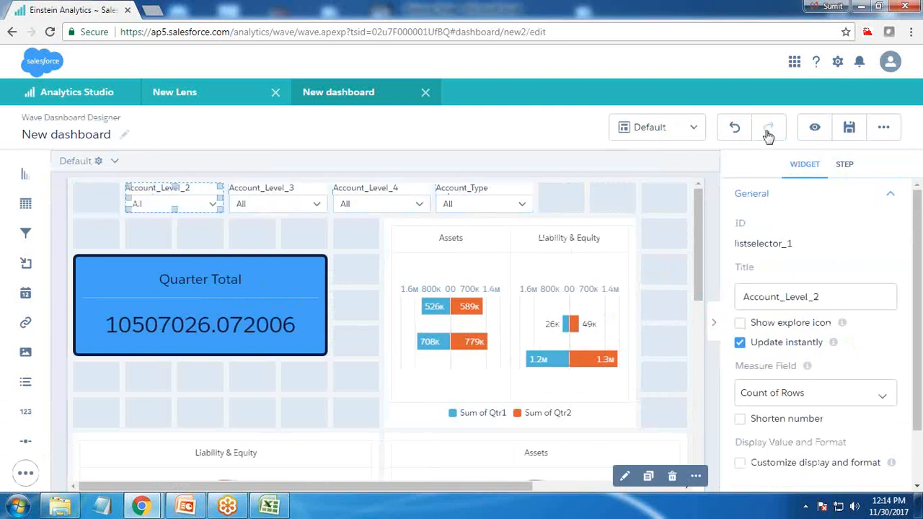
# Step: Preview the dashboard, filter Account_Level_2 by Assets to check how the widgets respond, and clear the filter
pyautogui.click(815, 129)
pyautogui.click(128, 181)
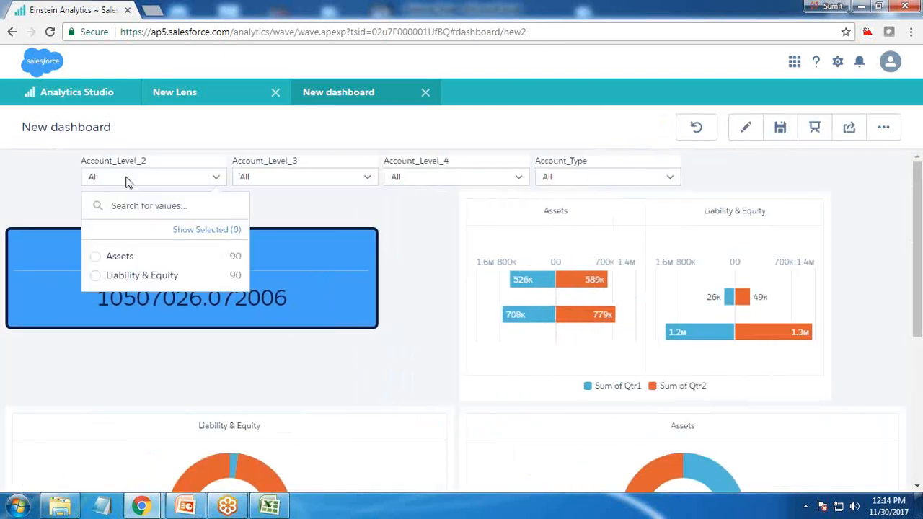
pyautogui.click(120, 257)
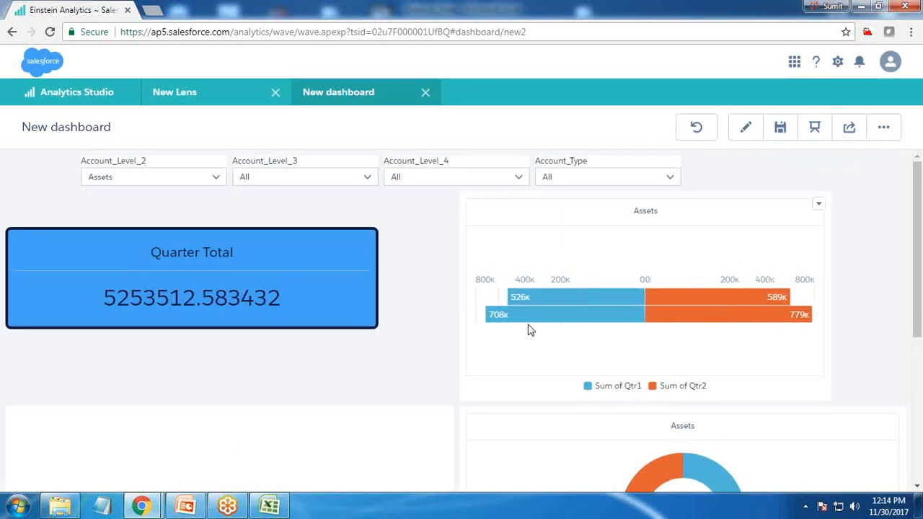
pyautogui.scroll(-4, 508, 357)
pyautogui.scroll(4, 466, 392)
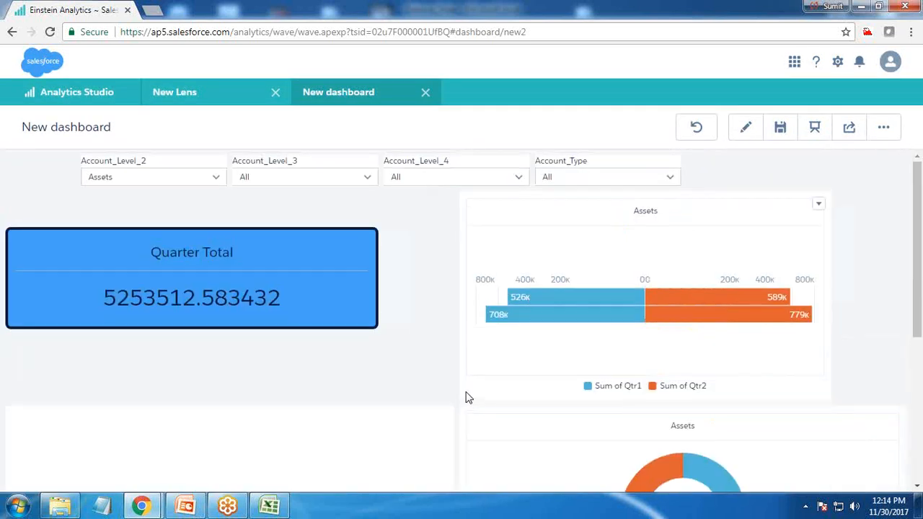
pyautogui.click(141, 178)
pyautogui.click(118, 256)
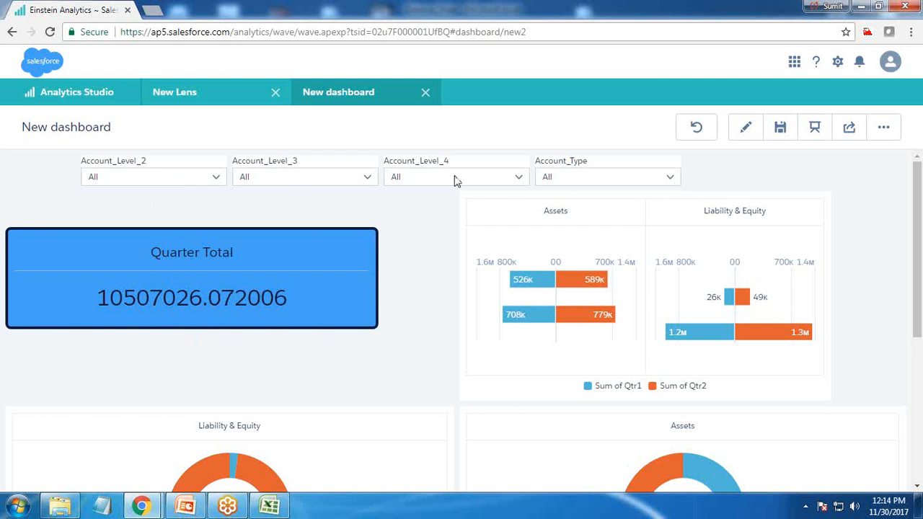
# Step: Return to editing and turn off applying filters from faceting for the Quarter Total widget's step
pyautogui.click(745, 127)
pyautogui.click(212, 278)
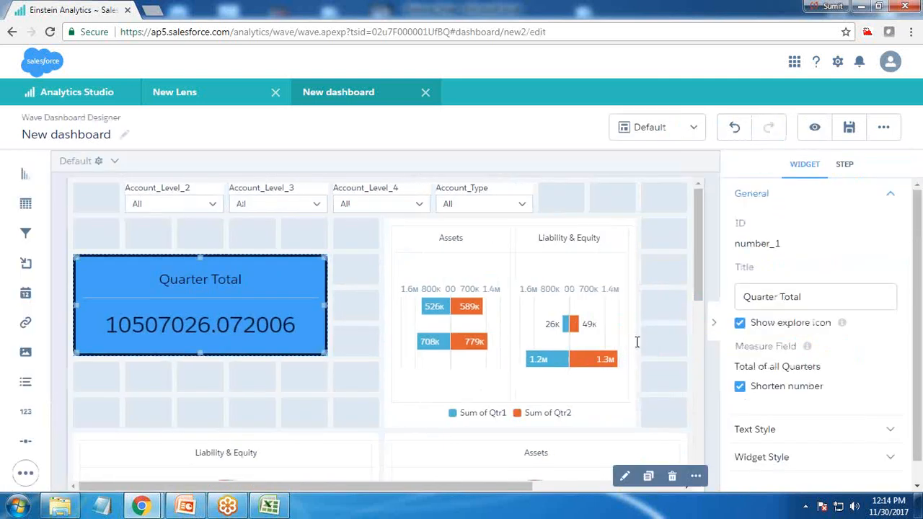
pyautogui.click(844, 165)
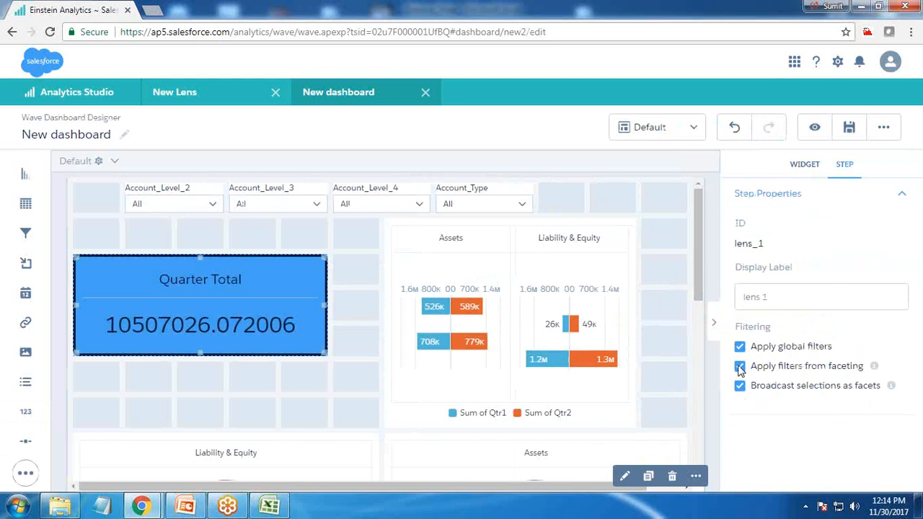
pyautogui.click(848, 127)
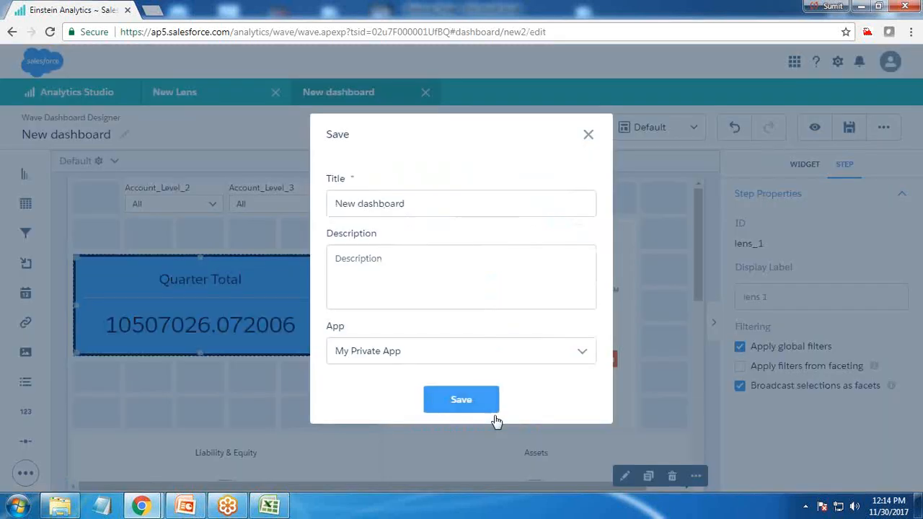
pyautogui.click(589, 136)
# Step: Check in preview whether filtering Account_Level_2 by Assets affects the Quarter Total widget, and clear the filter
pyautogui.click(814, 127)
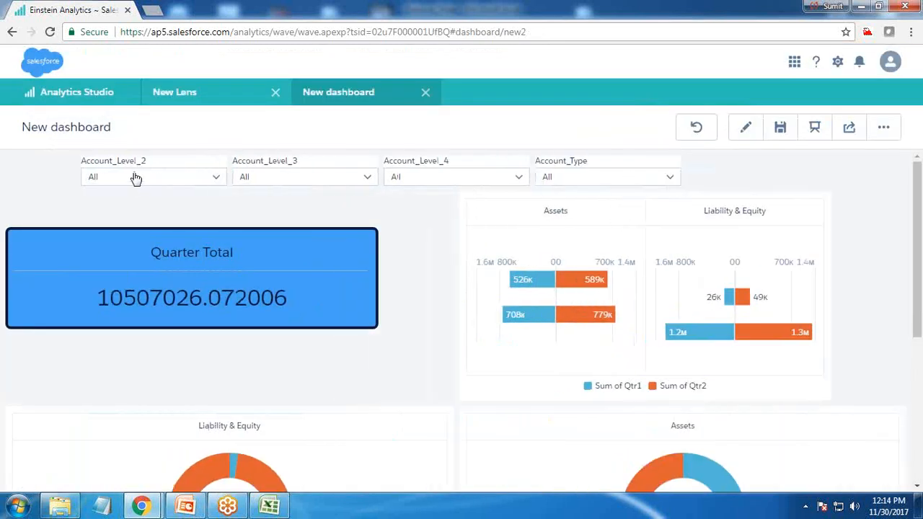
pyautogui.click(134, 177)
pyautogui.click(136, 258)
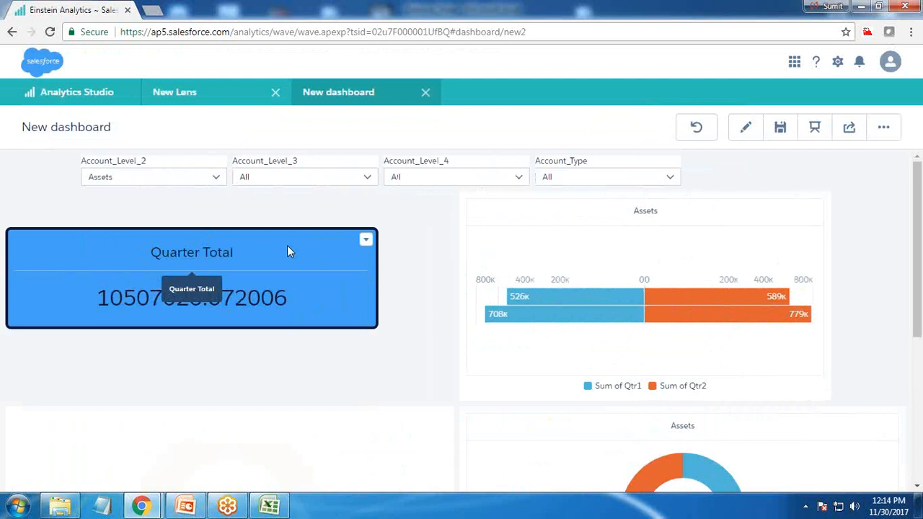
pyautogui.click(104, 178)
pyautogui.click(115, 257)
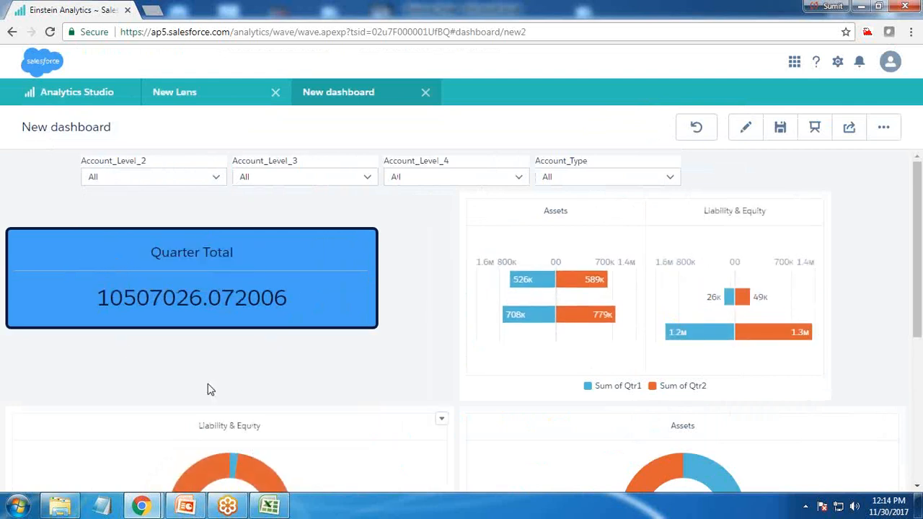